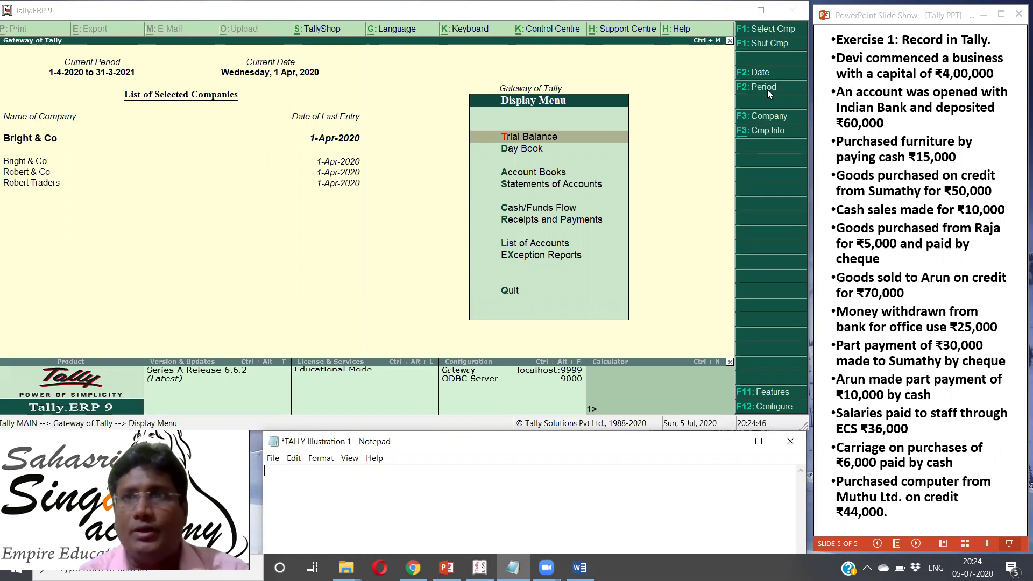
# - Start creating a new company and name it Devi & Co
pyautogui.click(769, 116)
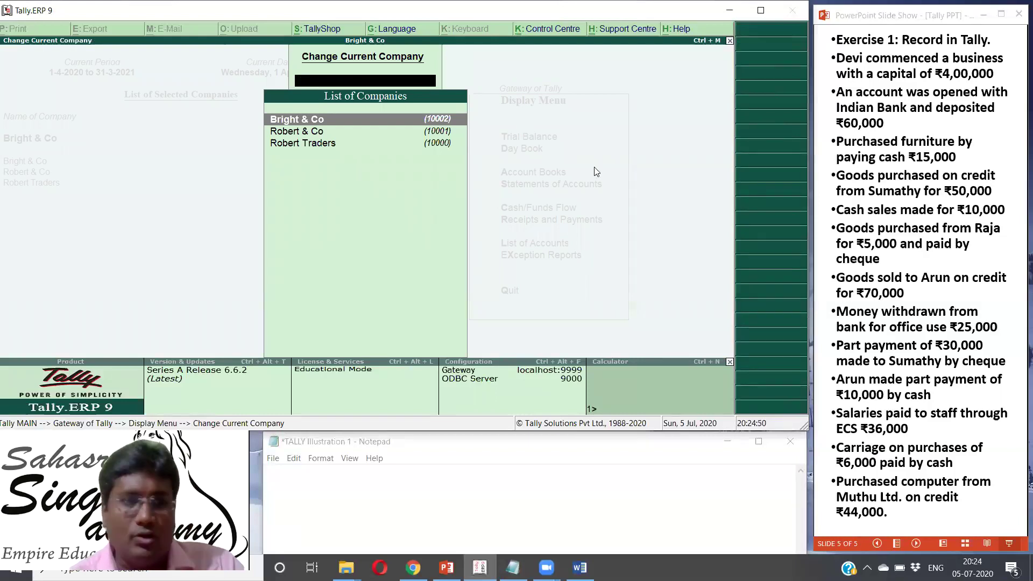
pyautogui.press('Return')
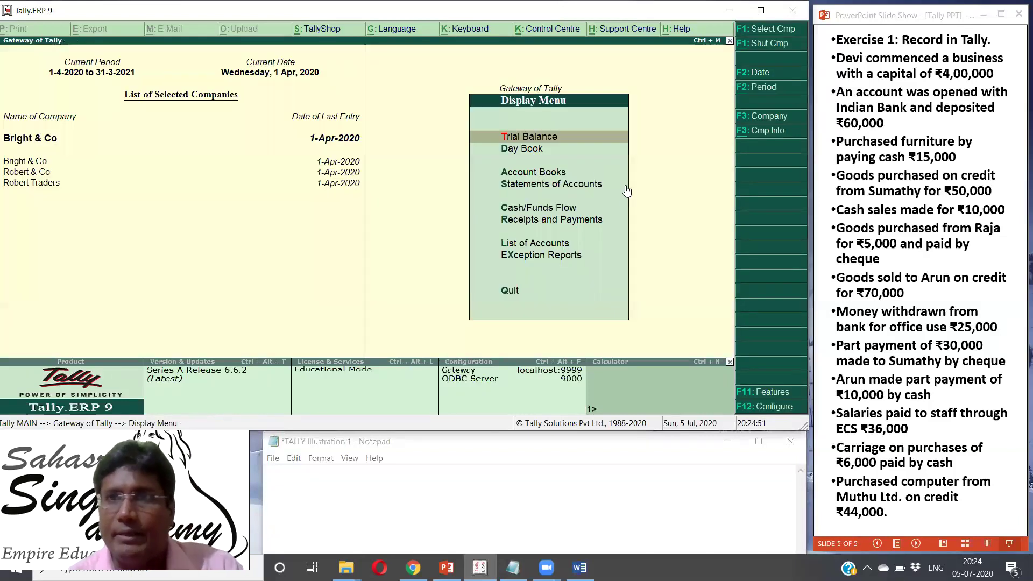
pyautogui.click(759, 130)
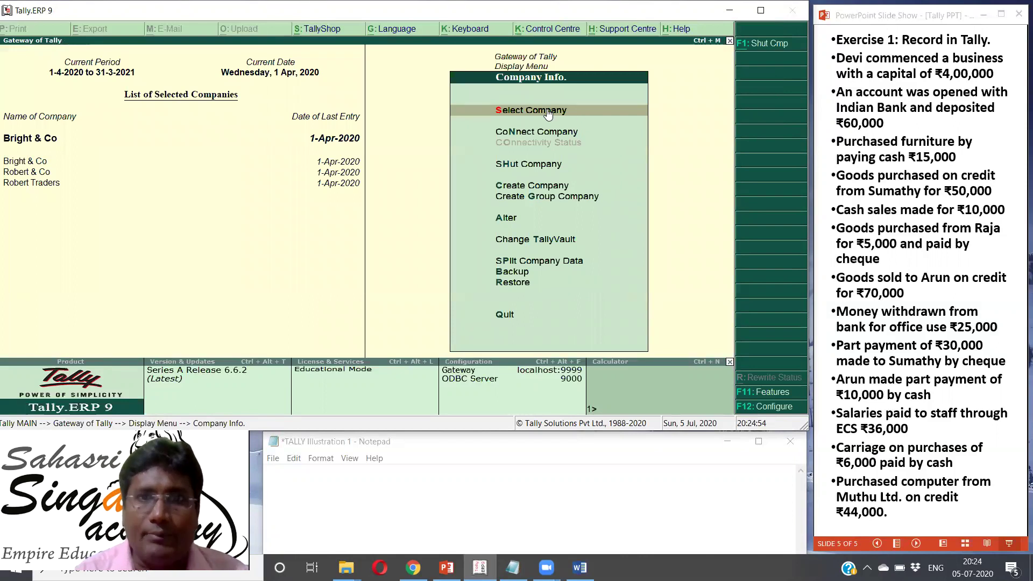
pyautogui.click(538, 185)
pyautogui.write('Devi')
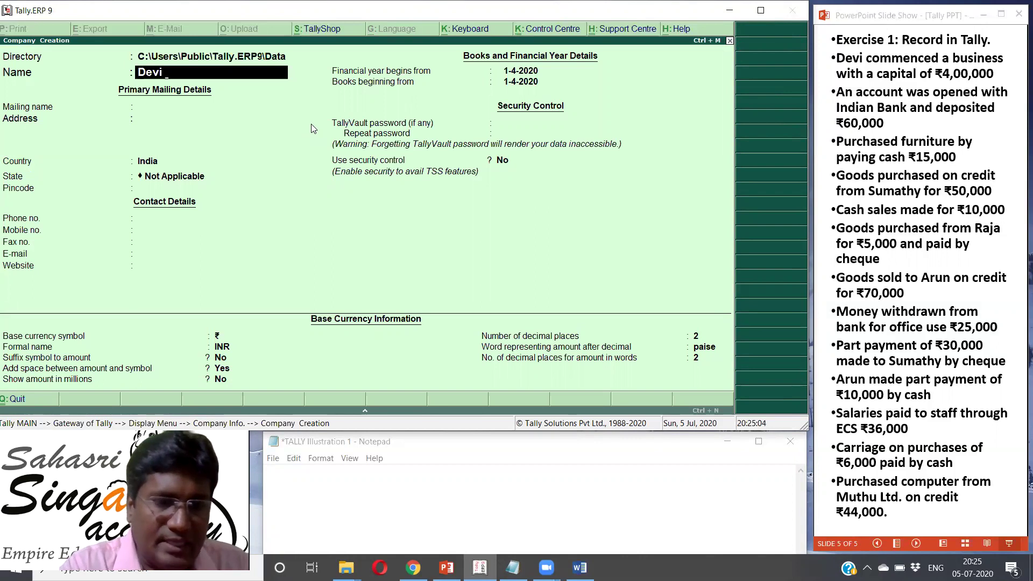
pyautogui.write(' & Co')
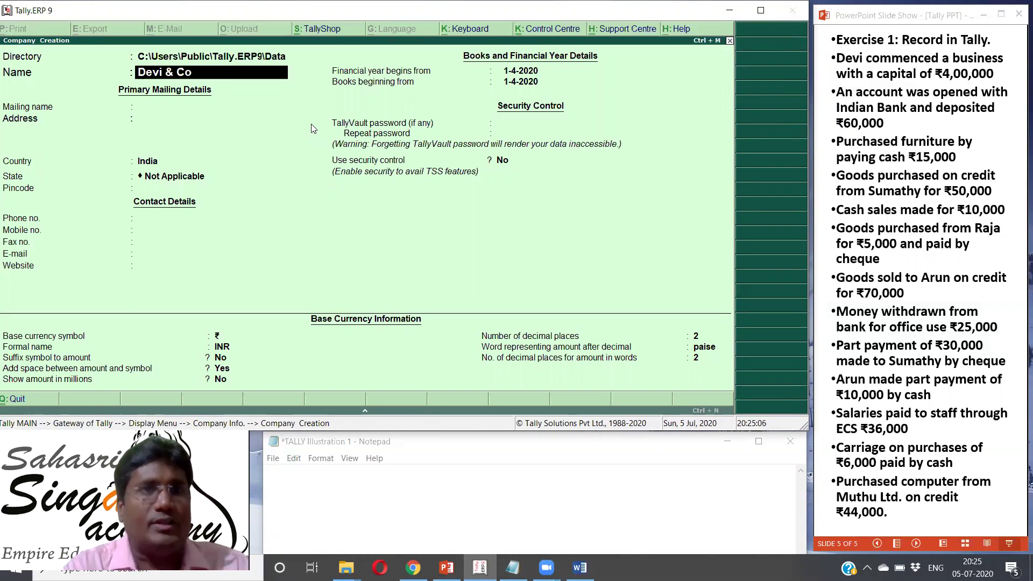
# - Keep the default mailing, financial year, security and currency details for the new company and save it
pyautogui.press('Return')
pyautogui.press('Return')
pyautogui.press('Return')
pyautogui.press('Return')
pyautogui.press('Return')
pyautogui.press('Return')
pyautogui.press('Return')
pyautogui.press('Return')
pyautogui.press('Return')
pyautogui.press('Return')
pyautogui.press('Return')
pyautogui.press('Return')
pyautogui.press('Return')
pyautogui.press('Return')
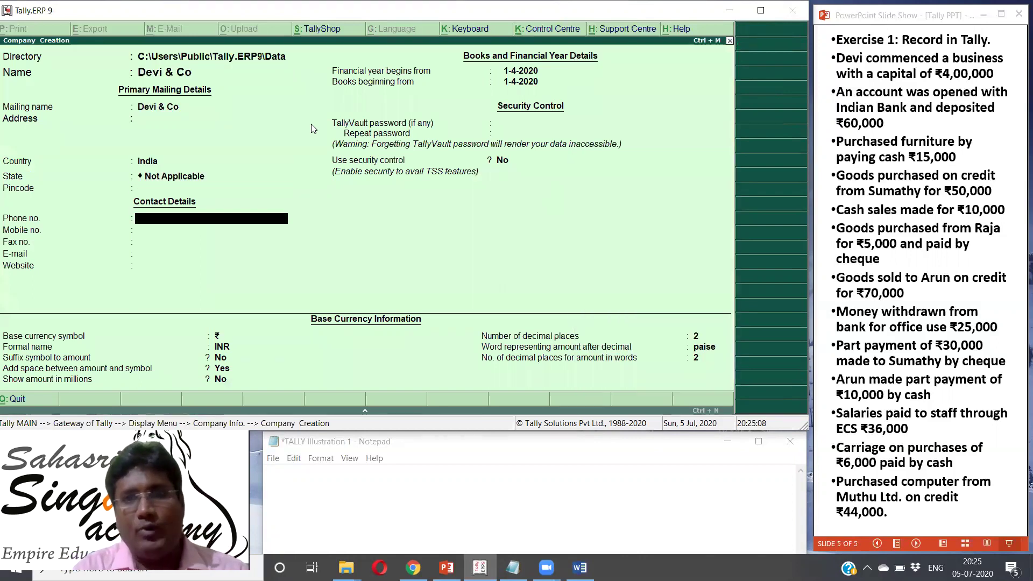
pyautogui.press('Return')
pyautogui.press('Return')
pyautogui.press('Return')
pyautogui.press('Return')
pyautogui.press('Return')
pyautogui.press('Return')
pyautogui.press('Return')
pyautogui.press('Return')
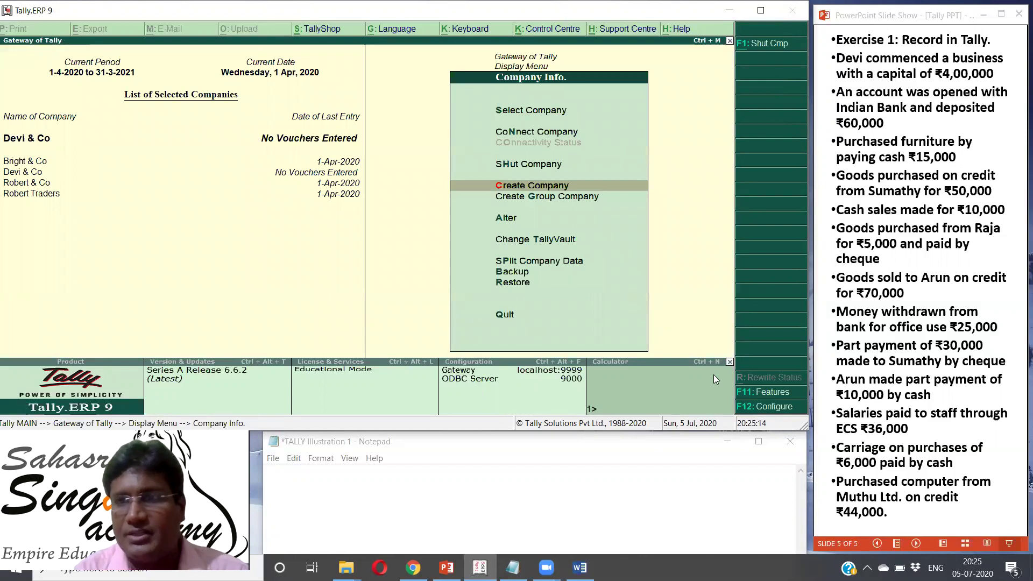
# - In the accounting features of Devi & Co, set Maintain accounts only to Yes
pyautogui.click(784, 391)
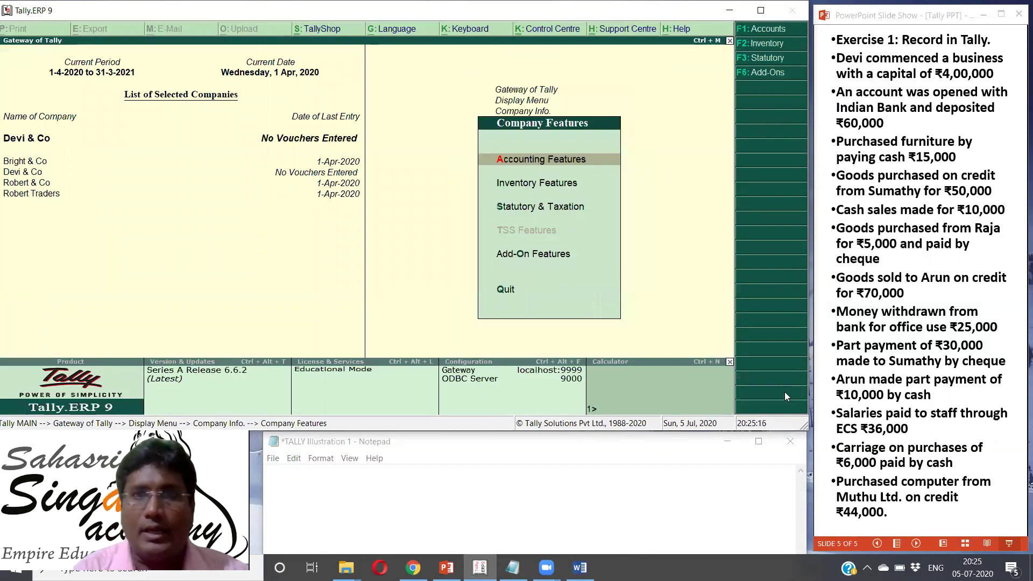
pyautogui.click(514, 160)
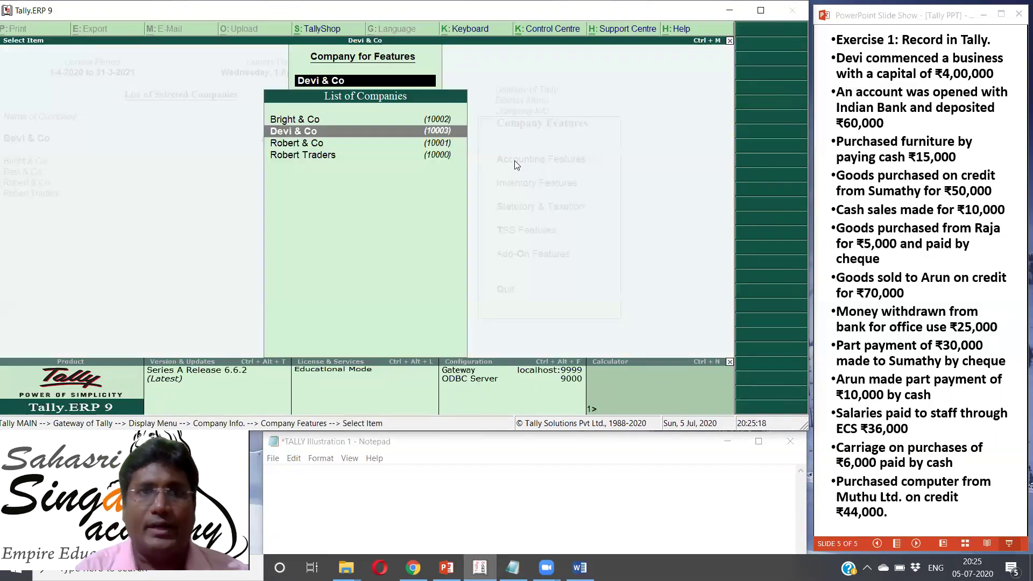
pyautogui.click(311, 132)
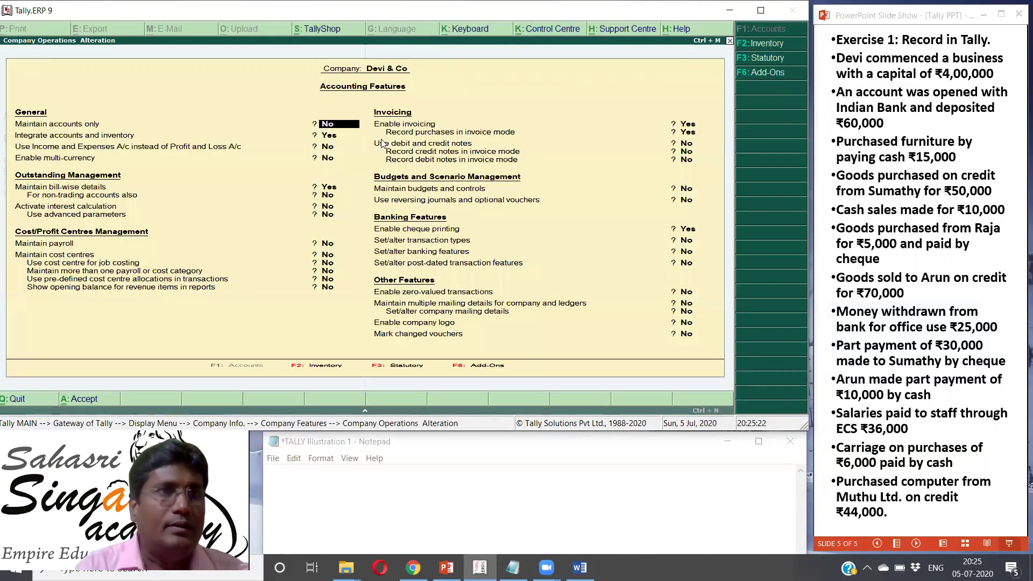
pyautogui.write('y')
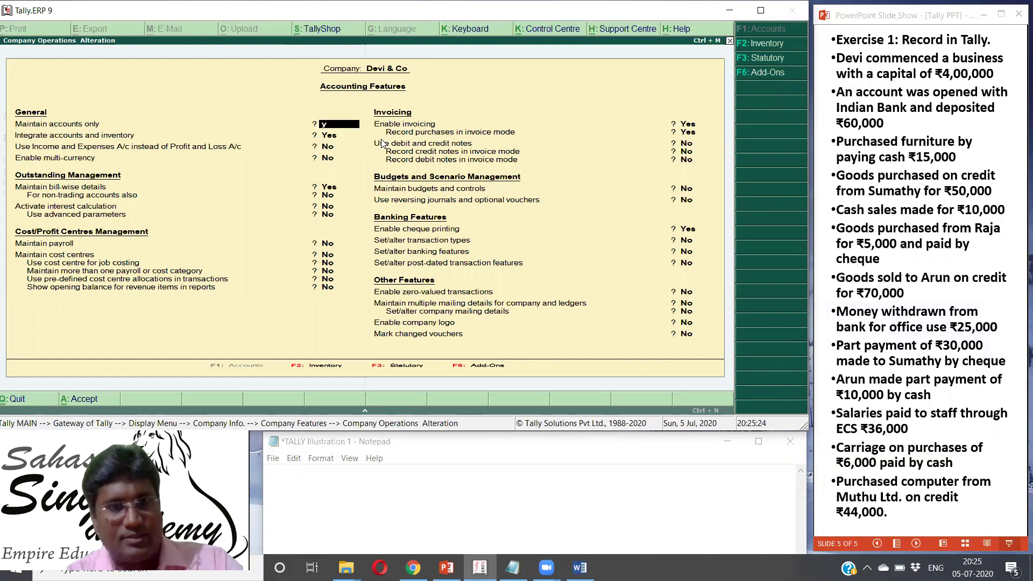
# - Keep the remaining accounting features at their defaults, save them and return to the Gateway of Tally
pyautogui.press('Return')
pyautogui.press('Return')
pyautogui.press('Return')
pyautogui.press('Return')
pyautogui.press('Return')
pyautogui.press('Return')
pyautogui.press('Return')
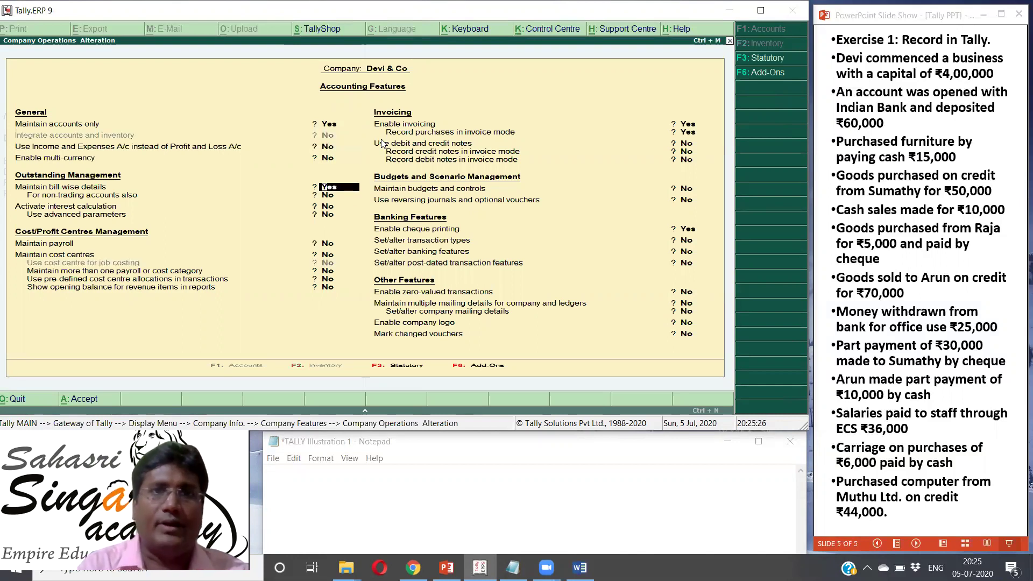
pyautogui.press('Return')
pyautogui.press('Return')
pyautogui.press('Return')
pyautogui.press('Return')
pyautogui.press('Return')
pyautogui.press('Return')
pyautogui.press('Return')
pyautogui.press('Return')
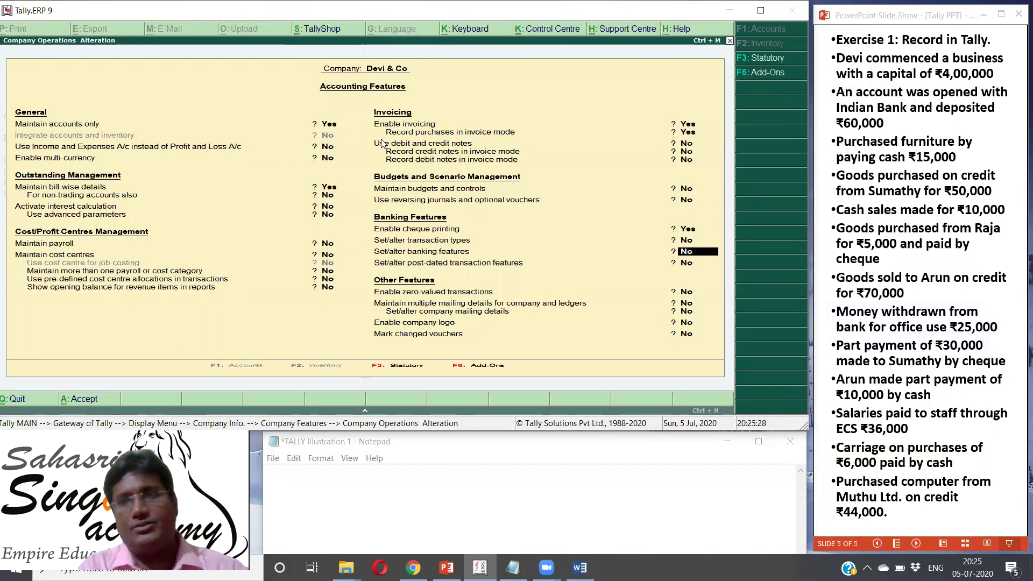
pyautogui.press('Return')
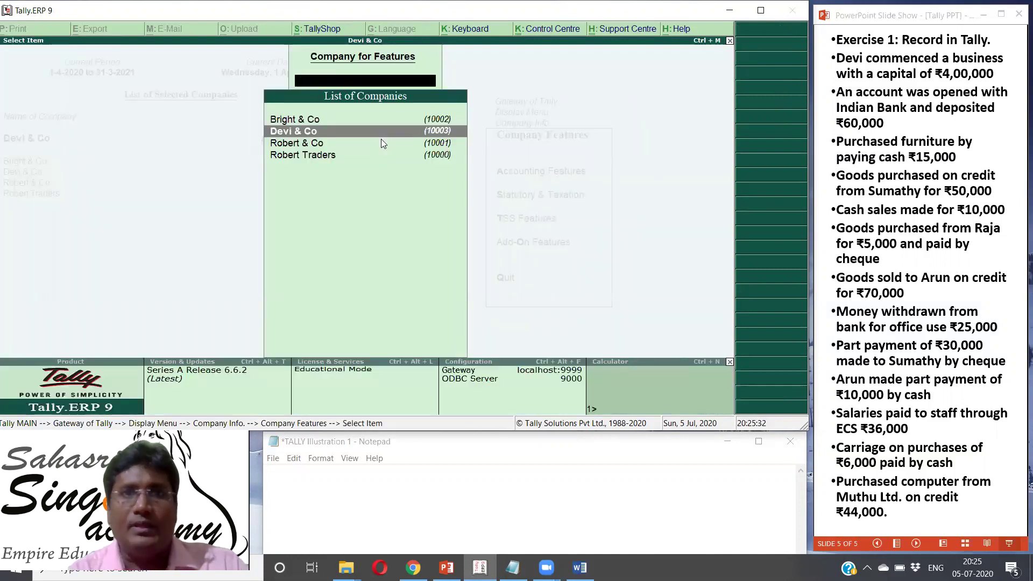
pyautogui.press('Escape')
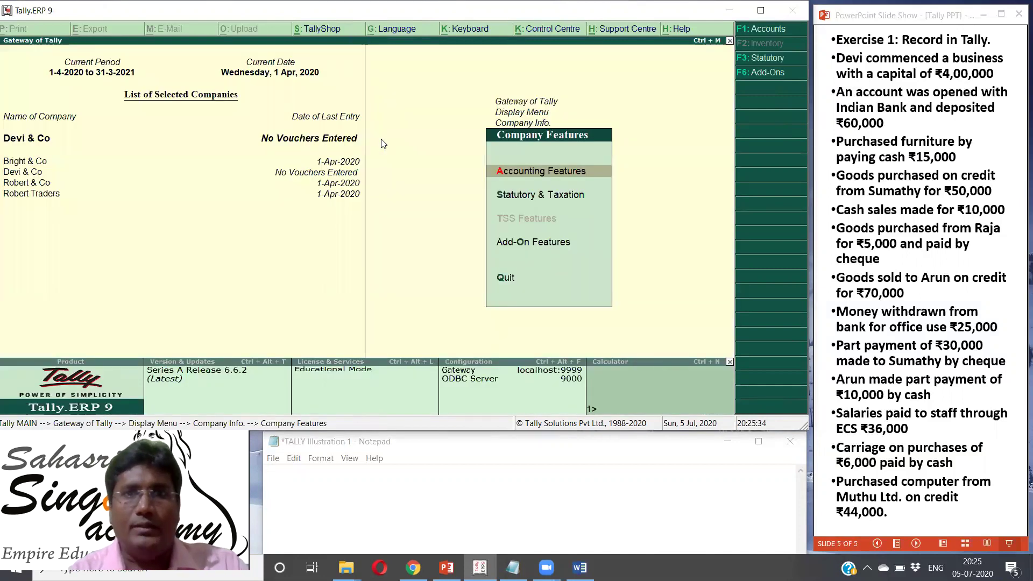
pyautogui.press('Escape')
pyautogui.press('Escape')
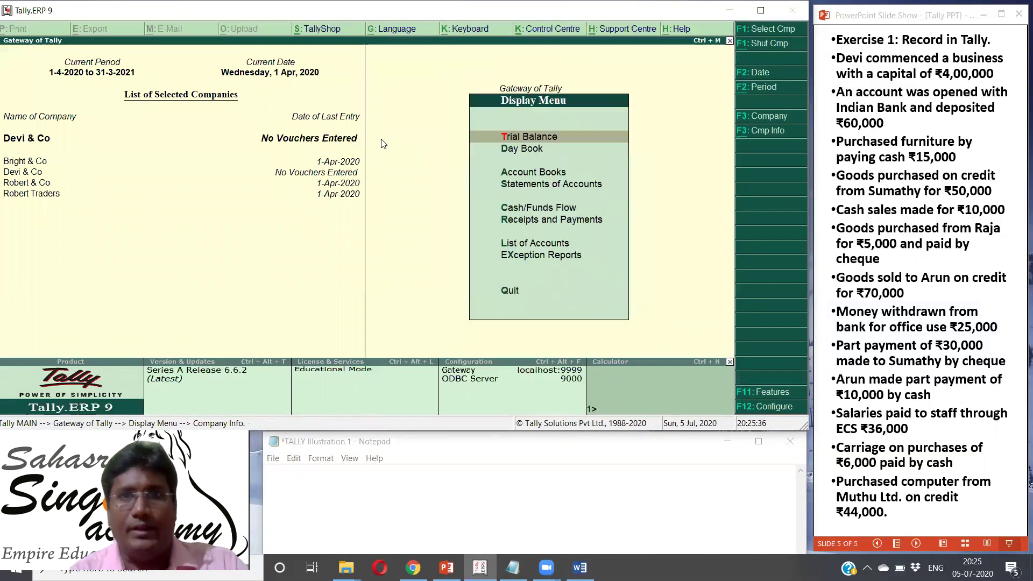
pyautogui.press('Escape')
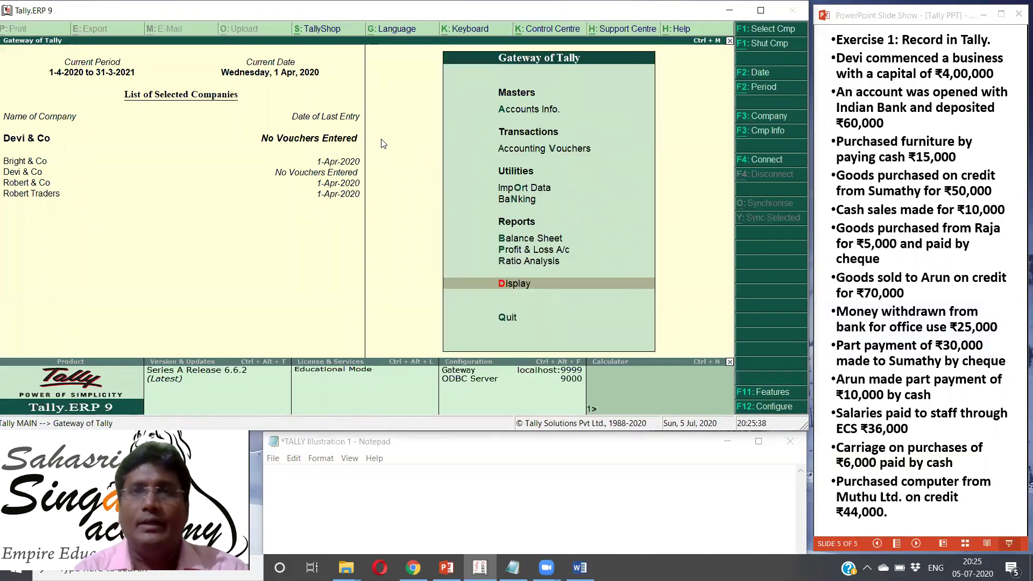
# - Start a new single ledger for the owner's capital, entering the owner's first name followed by 's Capital A/c
pyautogui.press('Up')
pyautogui.press('Up')
pyautogui.press('Up')
pyautogui.press('Up')
pyautogui.press('Up')
pyautogui.press('Up')
pyautogui.press('Up')
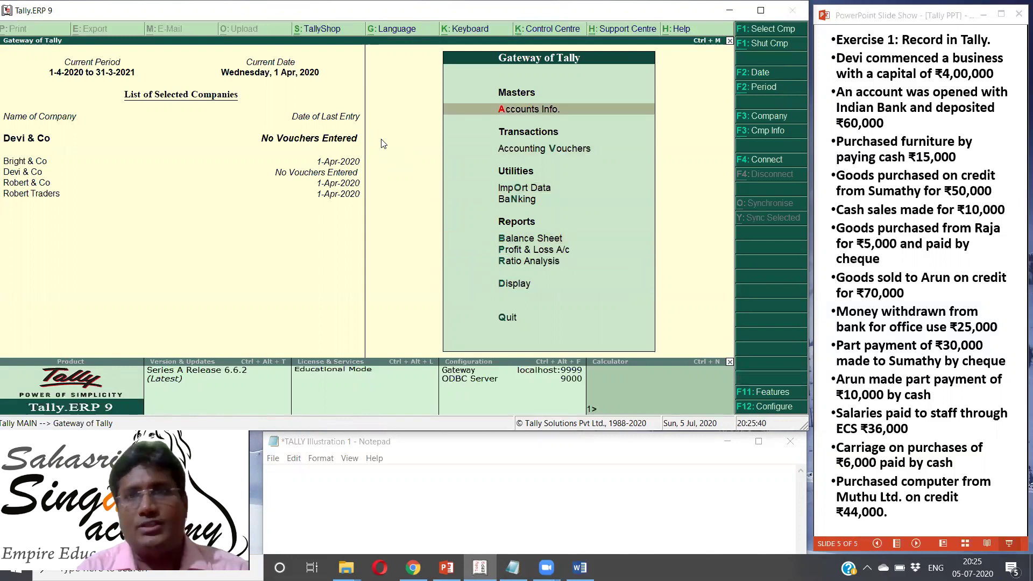
pyautogui.press('Down')
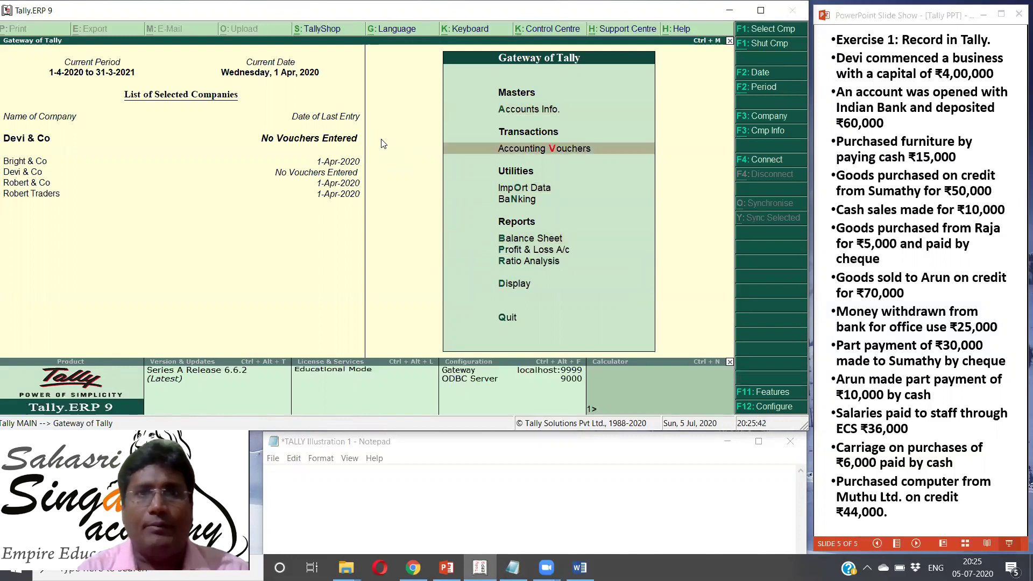
pyautogui.press('Up')
pyautogui.press('Up')
pyautogui.press('Down')
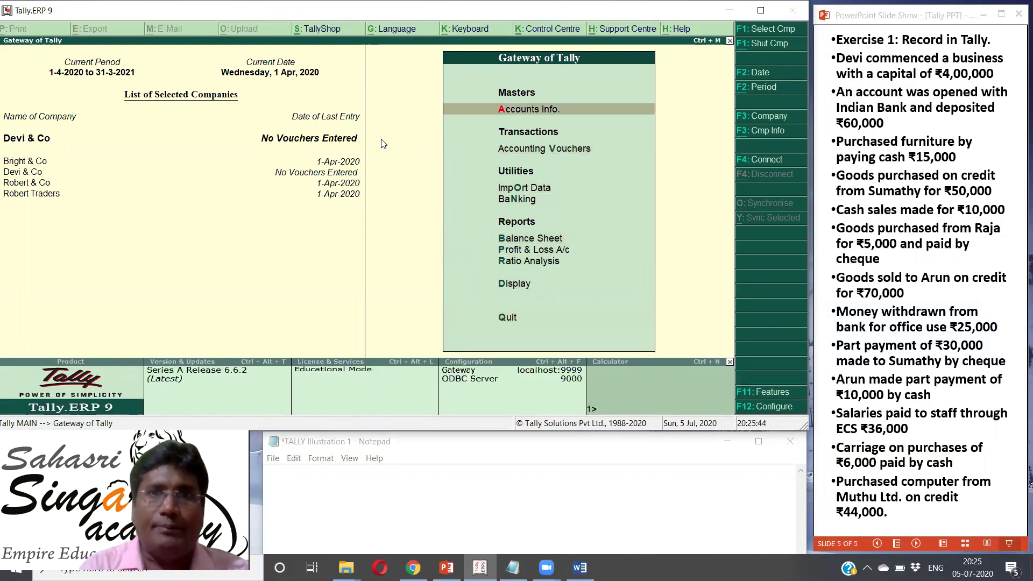
pyautogui.press('Return')
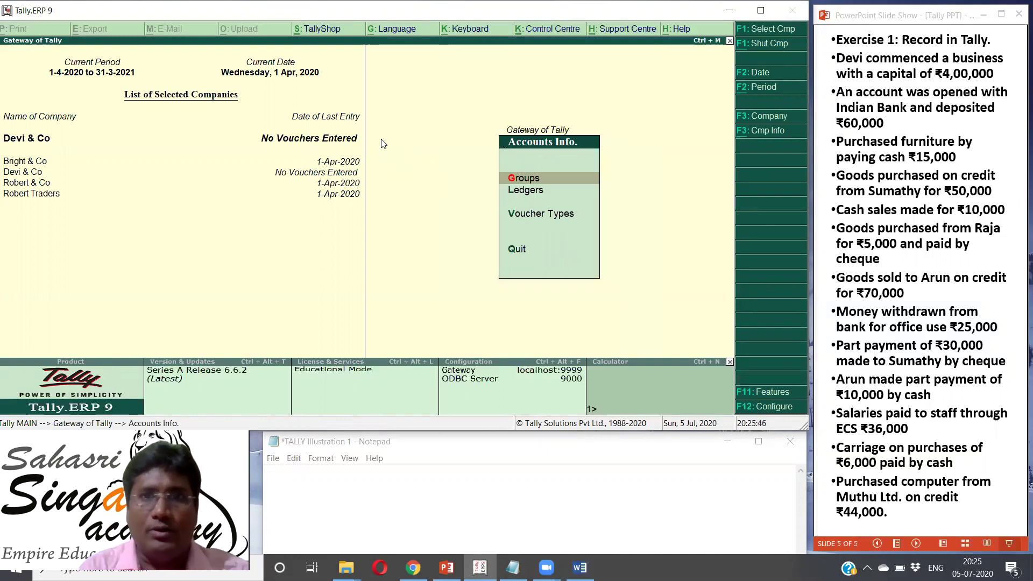
pyautogui.press('Down')
pyautogui.press('Return')
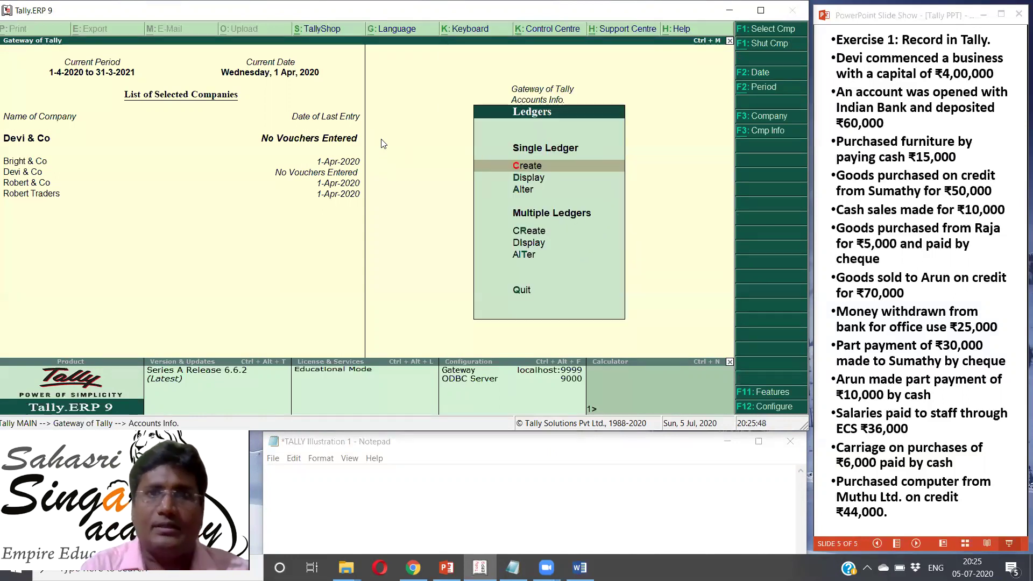
pyautogui.press('Down')
pyautogui.press('Up')
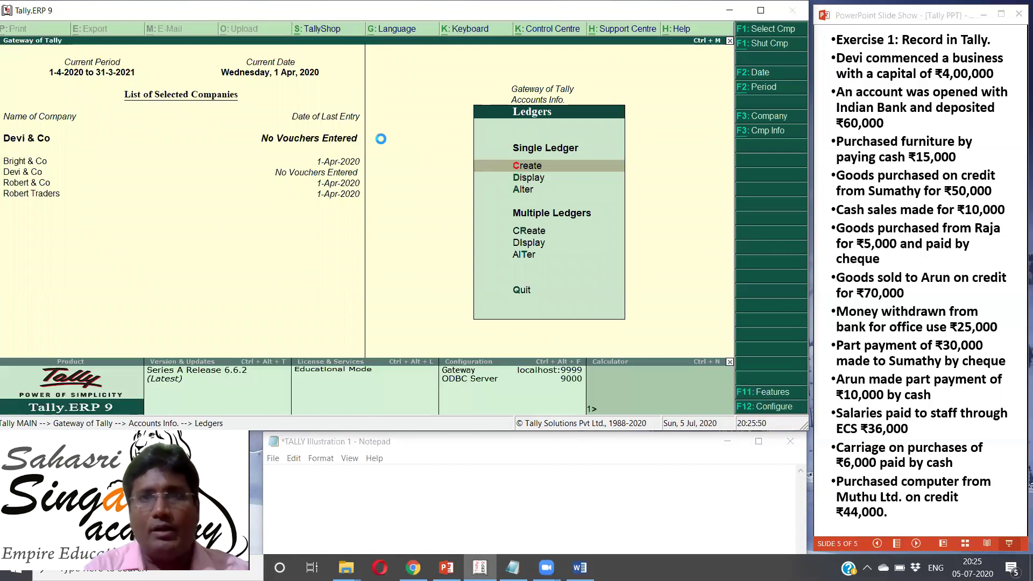
pyautogui.press('Return')
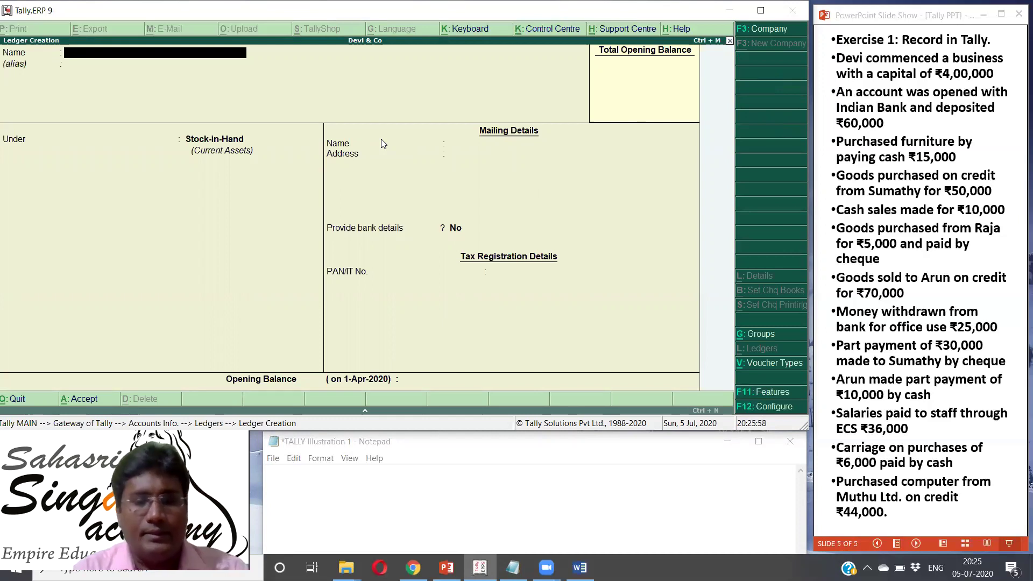
pyautogui.write('Devi')
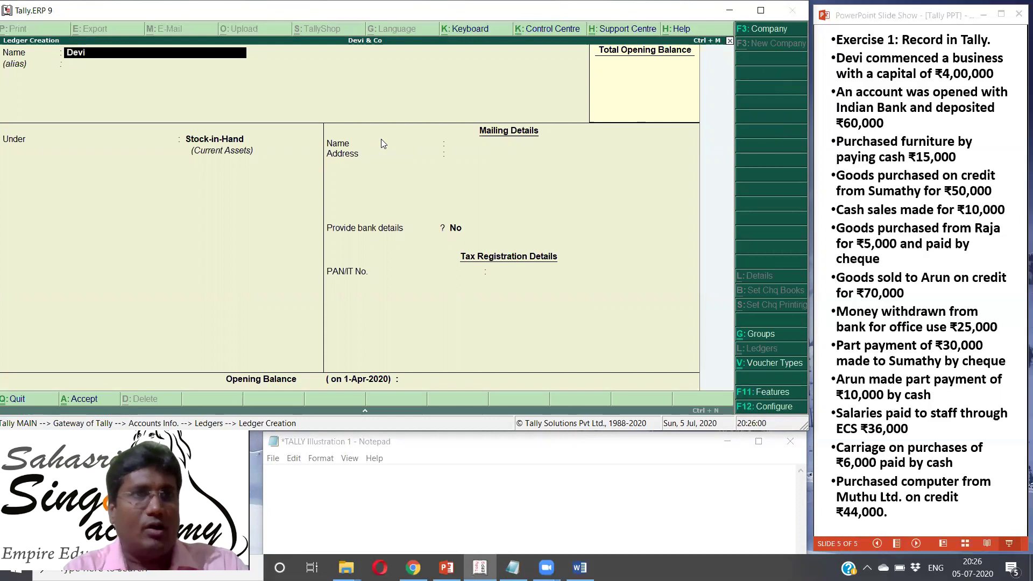
pyautogui.write("'s Capital A/c")
pyautogui.press('Return')
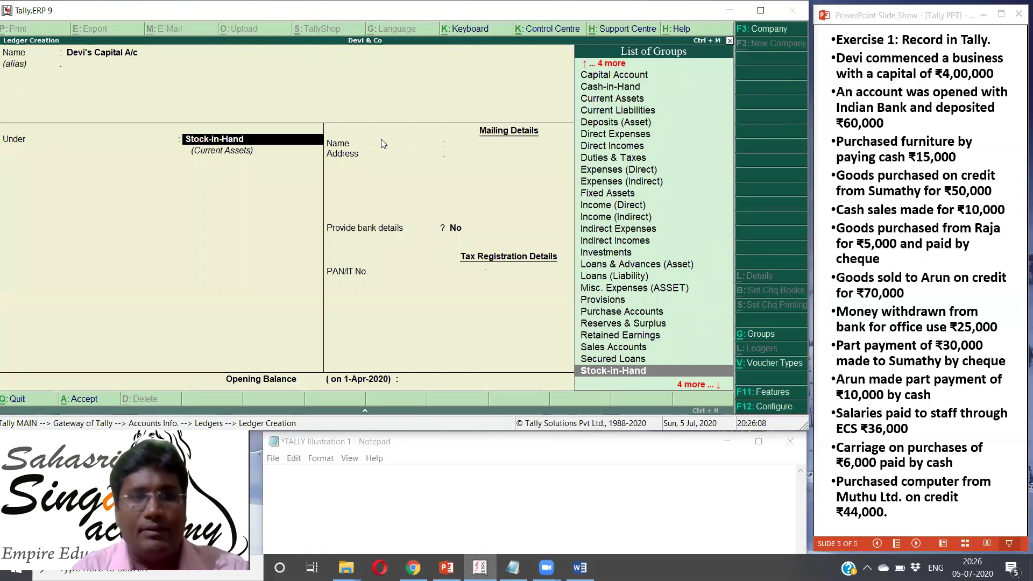
# - Place the owner's capital ledger under the Capital Account group
pyautogui.press('Down')
pyautogui.press('Down')
pyautogui.press('Down')
pyautogui.press('Down')
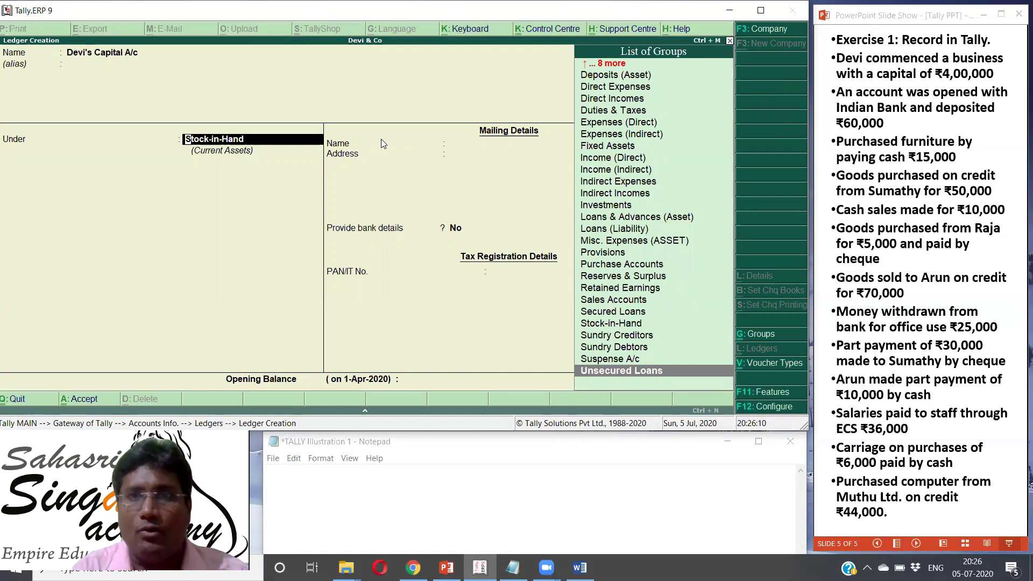
pyautogui.press('Up')
pyautogui.press('Up')
pyautogui.press('Up')
pyautogui.press('Up')
pyautogui.press('Up')
pyautogui.press('Up')
pyautogui.press('Up')
pyautogui.press('Up')
pyautogui.press('Up')
pyautogui.press('Up')
pyautogui.press('Up')
pyautogui.press('Up')
pyautogui.press('Up')
pyautogui.press('Up')
pyautogui.press('Up')
pyautogui.press('Up')
pyautogui.press('Up')
pyautogui.press('Up')
pyautogui.press('Up')
pyautogui.press('Up')
pyautogui.press('Up')
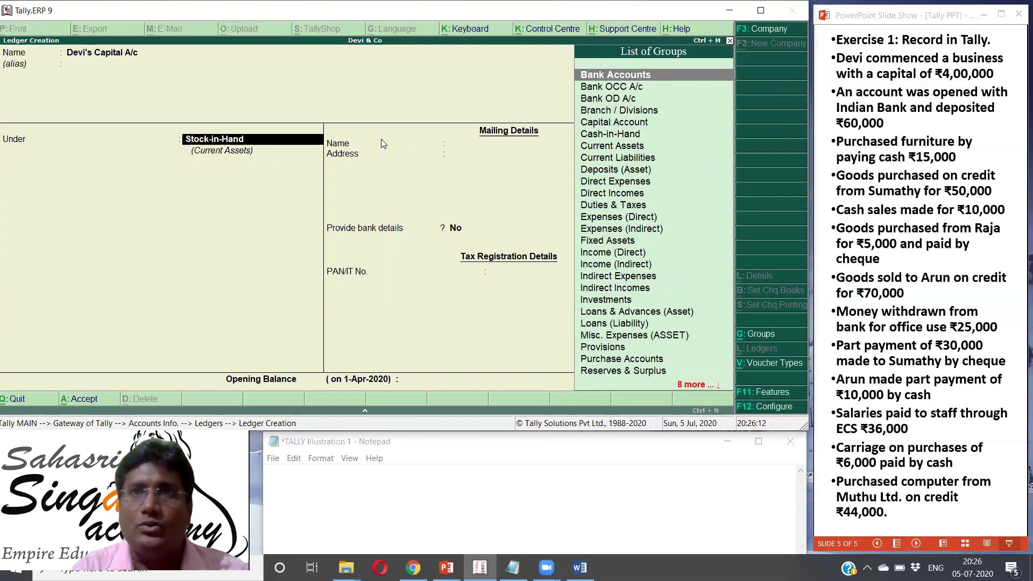
pyautogui.press('Down')
pyautogui.press('Down')
pyautogui.press('Down')
pyautogui.press('Down')
pyautogui.press('Down')
pyautogui.press('Up')
pyautogui.press('Up')
pyautogui.press('Down')
pyautogui.press('Return')
# - Keep the capital ledger's mailing, bank, tax and opening balance fields at their defaults and save the ledger
pyautogui.press('Return')
pyautogui.press('Return')
pyautogui.press('Return')
pyautogui.press('Return')
pyautogui.press('Return')
pyautogui.press('Return')
pyautogui.press('Return')
pyautogui.press('Return')
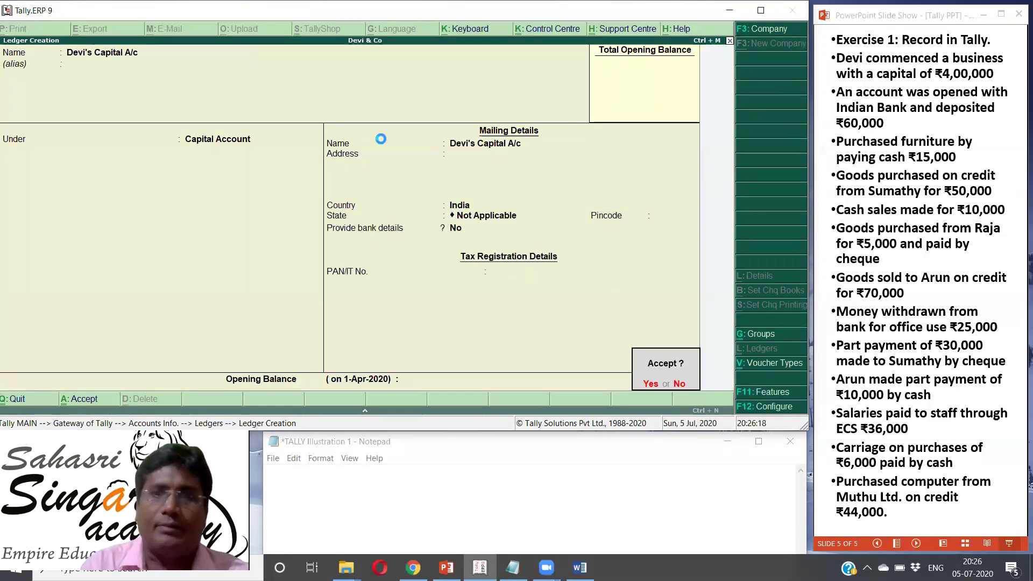
pyautogui.press('Return')
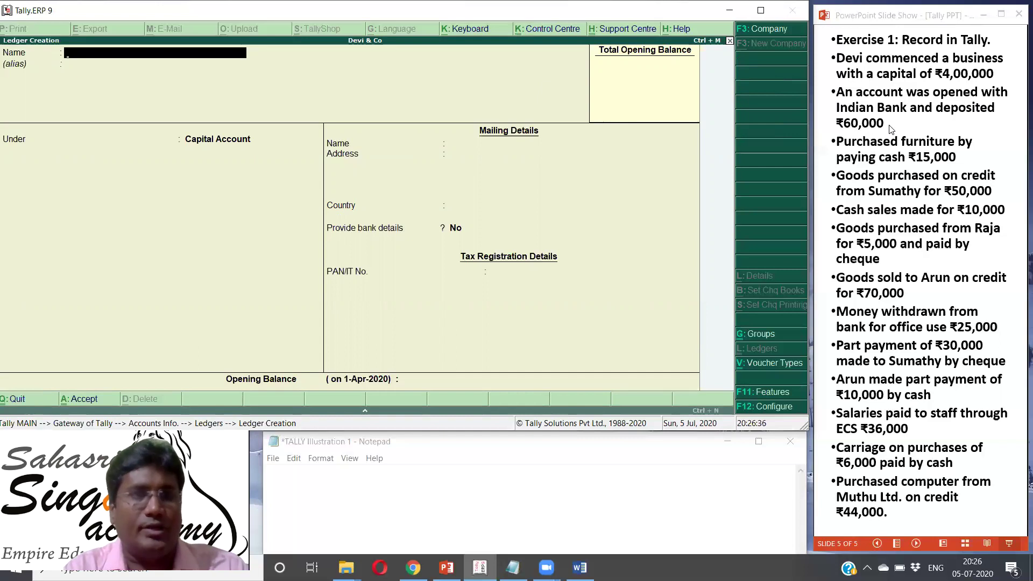
# - Name the new ledger Indian Bank A/c and place it under the Bank Accounts group
pyautogui.write('Indian')
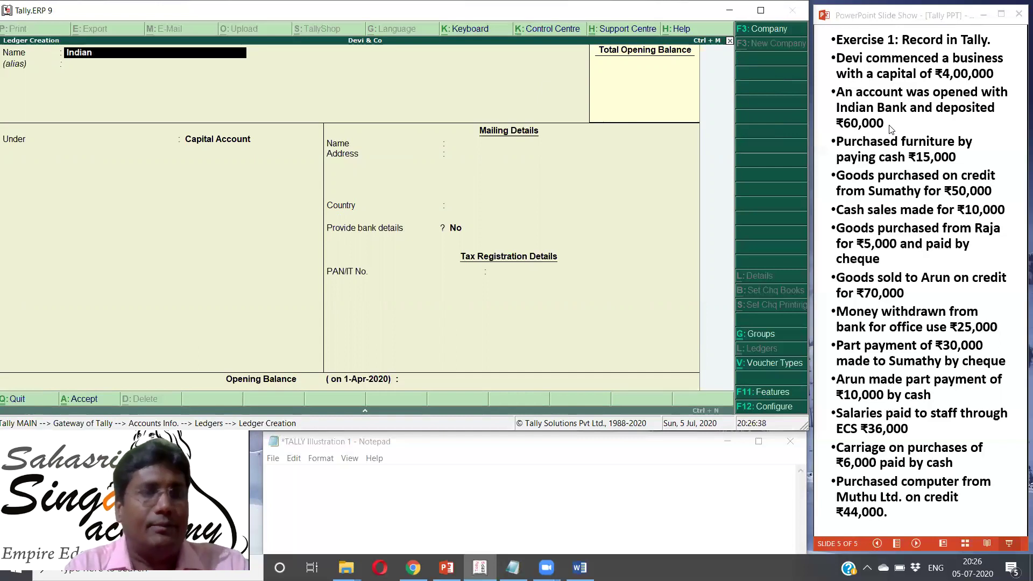
pyautogui.write(' Bank A/c')
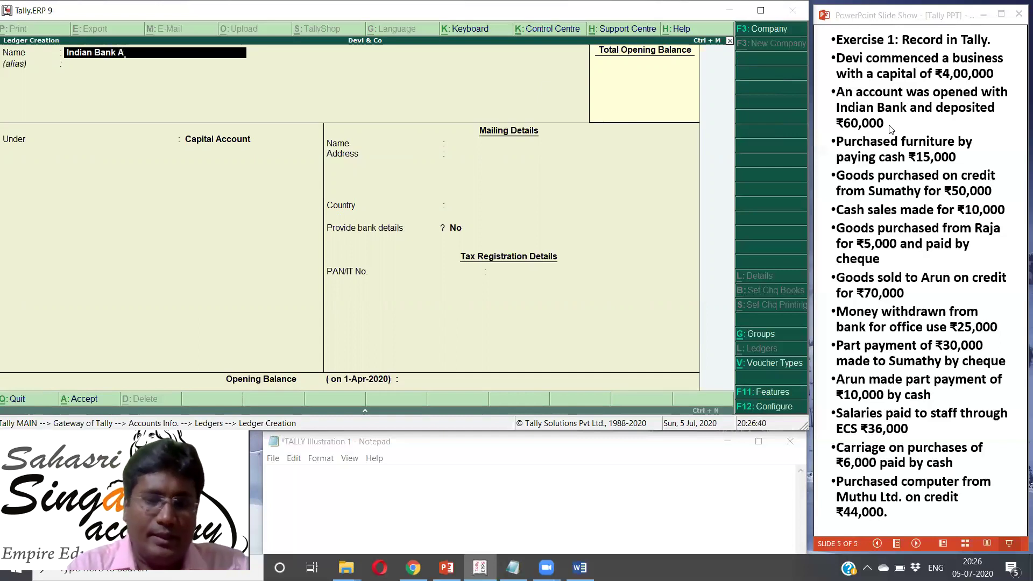
pyautogui.press('Return')
pyautogui.press('Return')
pyautogui.press('Down')
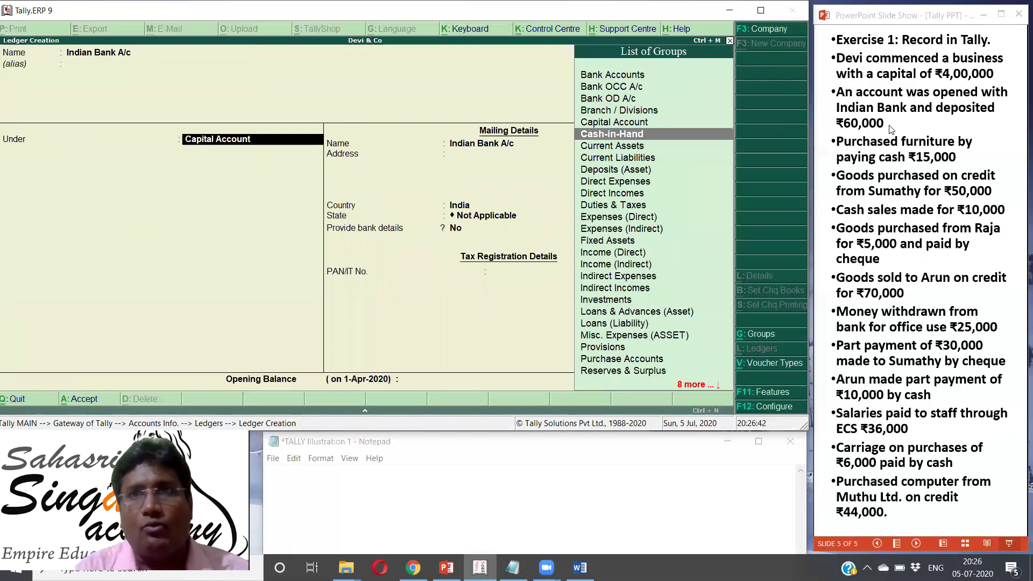
pyautogui.press('Up')
pyautogui.press('Up')
pyautogui.press('Up')
pyautogui.press('Up')
pyautogui.press('Up')
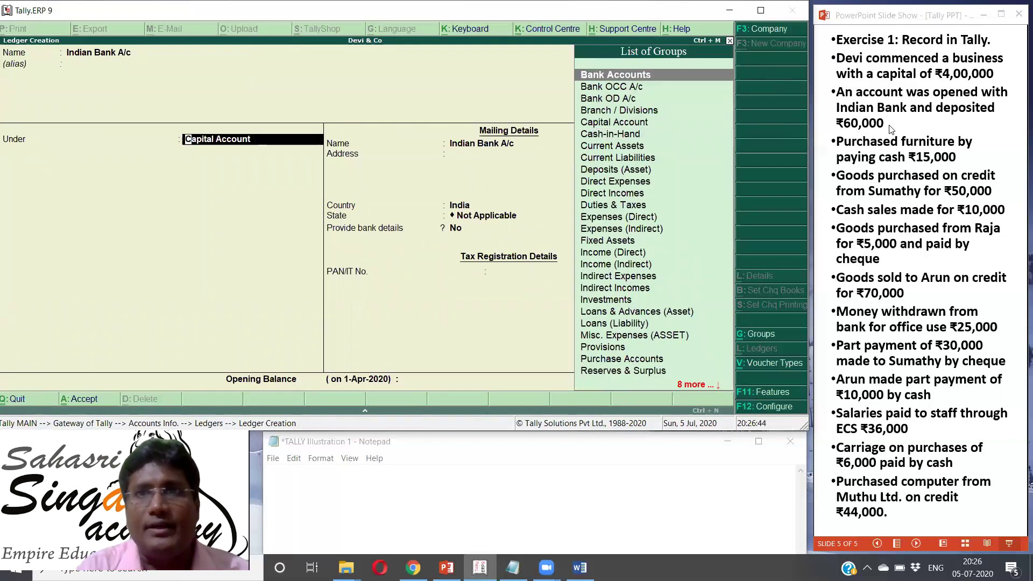
pyautogui.press('Return')
# - Keep the Indian Bank ledger's bank account, cheque, mailing and opening balance fields at their defaults and save the ledger
pyautogui.press('Return')
pyautogui.press('Return')
pyautogui.press('Return')
pyautogui.press('Return')
pyautogui.press('Return')
pyautogui.press('Return')
pyautogui.press('Return')
pyautogui.press('Return')
pyautogui.press('Return')
pyautogui.press('Return')
pyautogui.press('Return')
pyautogui.press('Return')
pyautogui.press('Return')
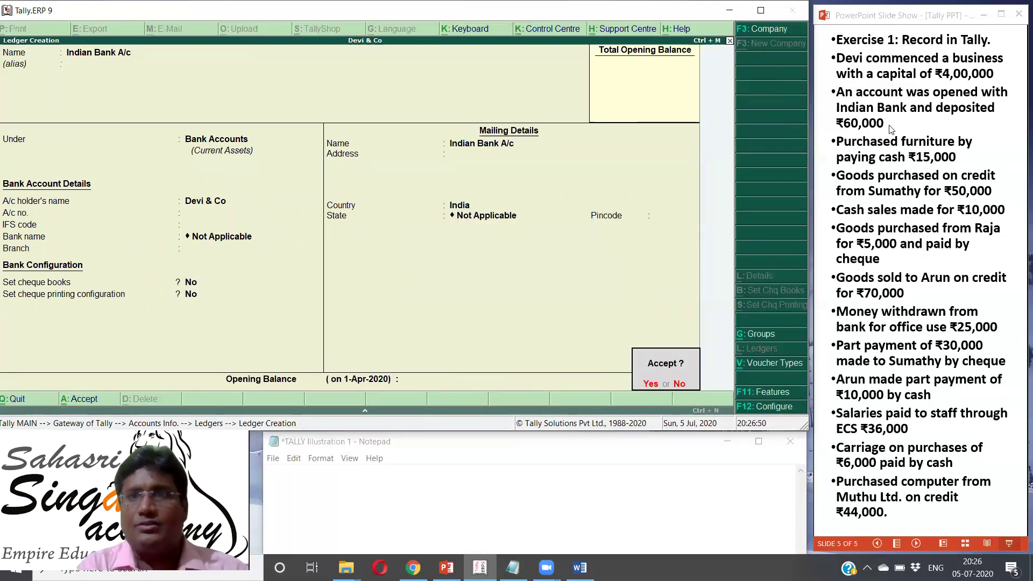
pyautogui.press('Return')
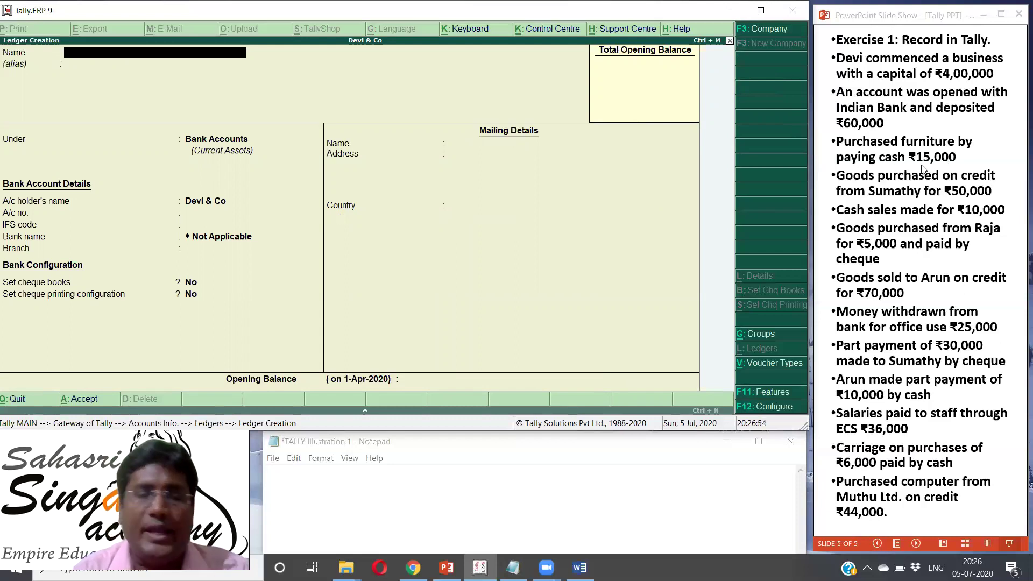
# - Name the new ledger Furniture A/c and place it under the Fixed Assets group
pyautogui.write('Furniture')
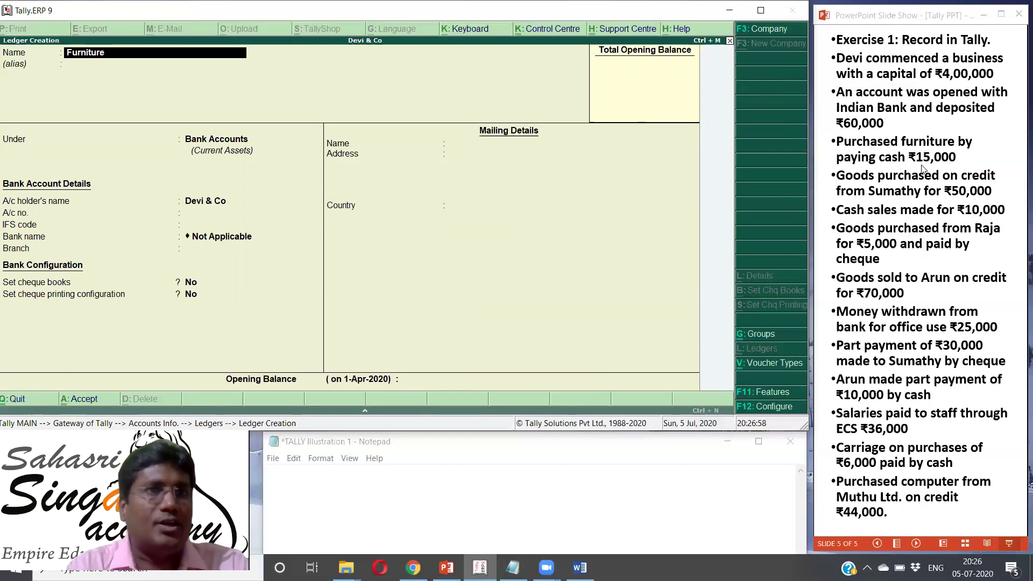
pyautogui.write(' A/c')
pyautogui.press('Return')
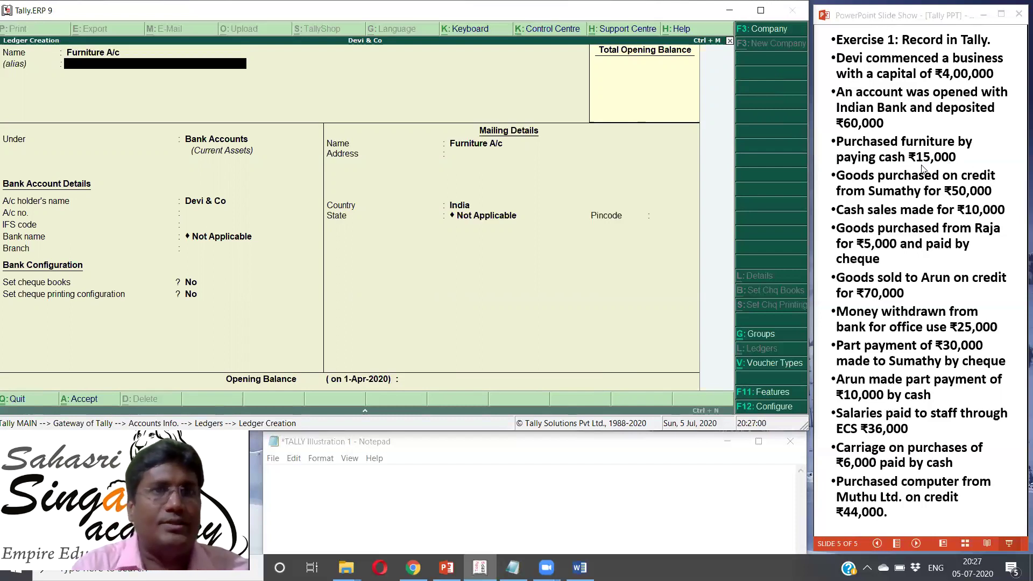
pyautogui.press('Return')
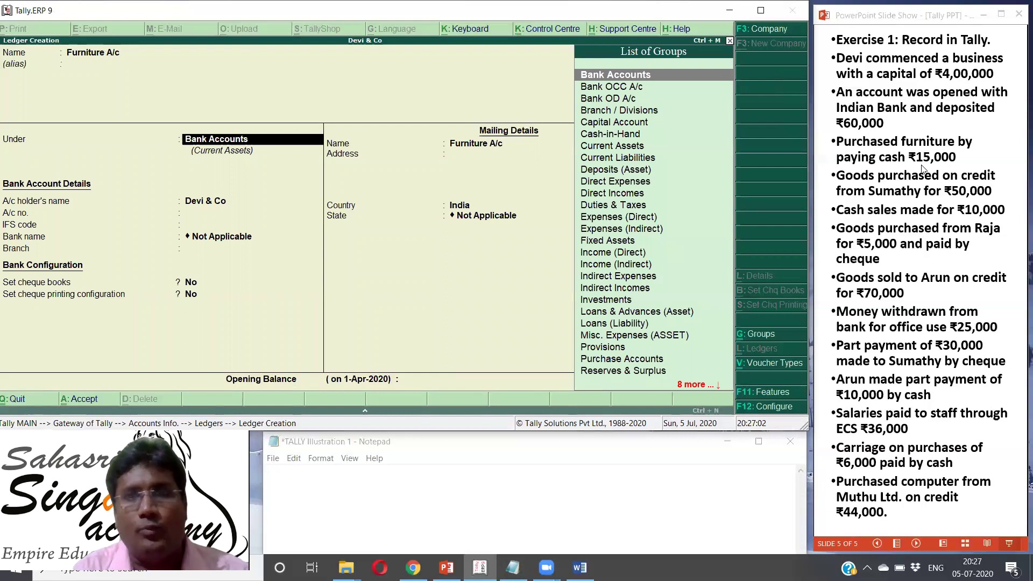
pyautogui.press('Down')
pyautogui.press('Down')
pyautogui.press('Down')
pyautogui.press('Down')
pyautogui.press('Down')
pyautogui.press('Down')
pyautogui.press('Down')
pyautogui.press('Down')
pyautogui.press('Down')
pyautogui.press('Down')
pyautogui.press('Down')
pyautogui.press('Down')
pyautogui.press('Down')
pyautogui.press('Down')
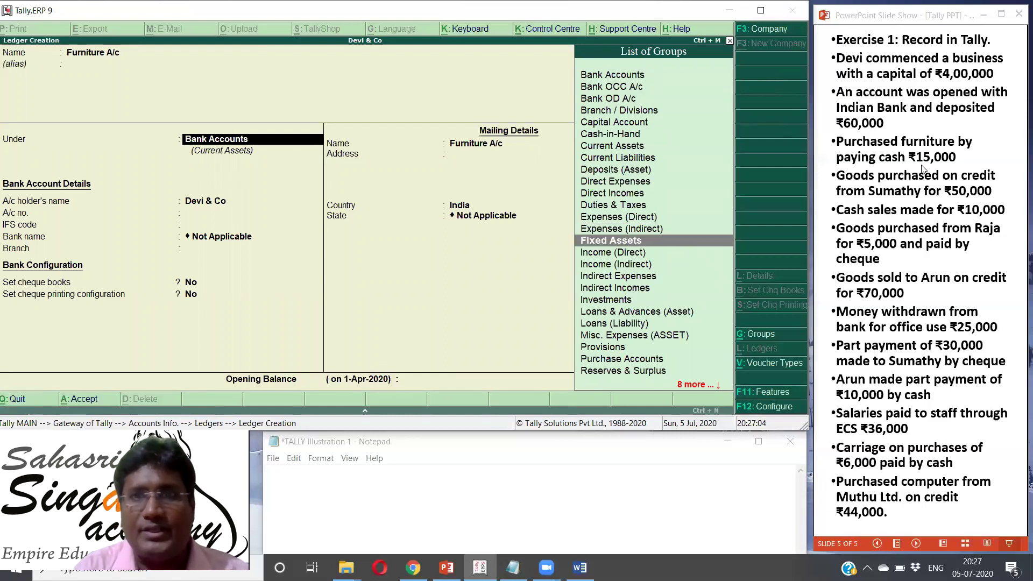
pyautogui.press('Return')
# - Keep the furniture ledger's mailing, bank, tax and opening balance fields at their defaults and save the ledger
pyautogui.press('Return')
pyautogui.press('Return')
pyautogui.press('Return')
pyautogui.press('Return')
pyautogui.press('Return')
pyautogui.press('Return')
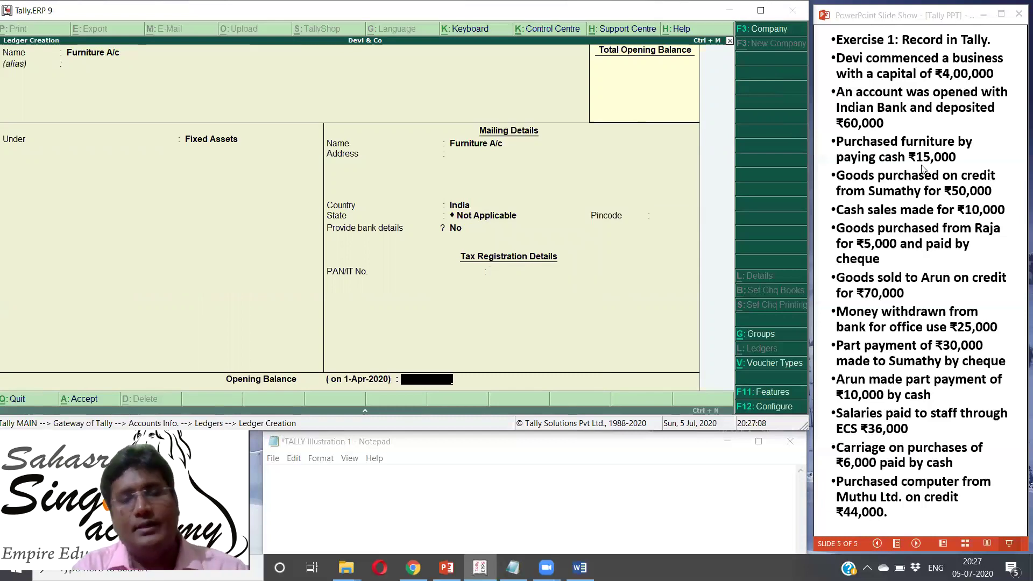
pyautogui.press('Return')
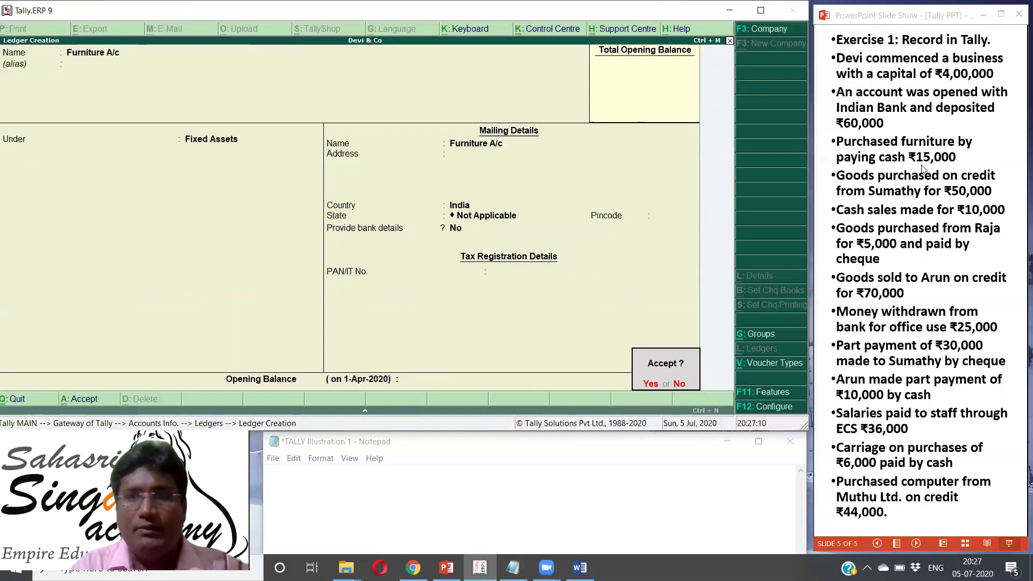
pyautogui.press('Return')
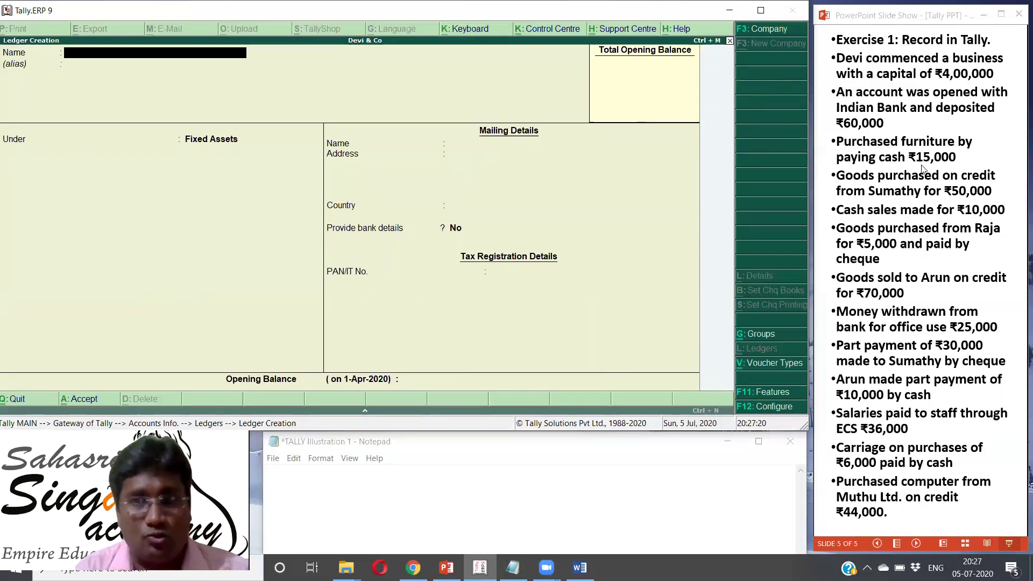
# - Name the new ledger Purchases A/c and place it under the Purchase Accounts group
pyautogui.write('Purcha')
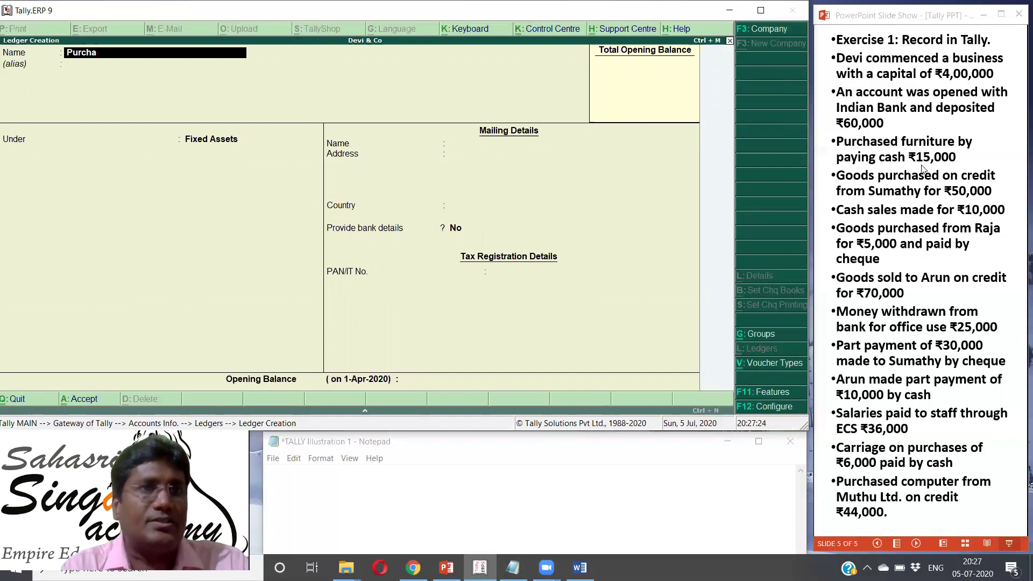
pyautogui.write('ses A/c')
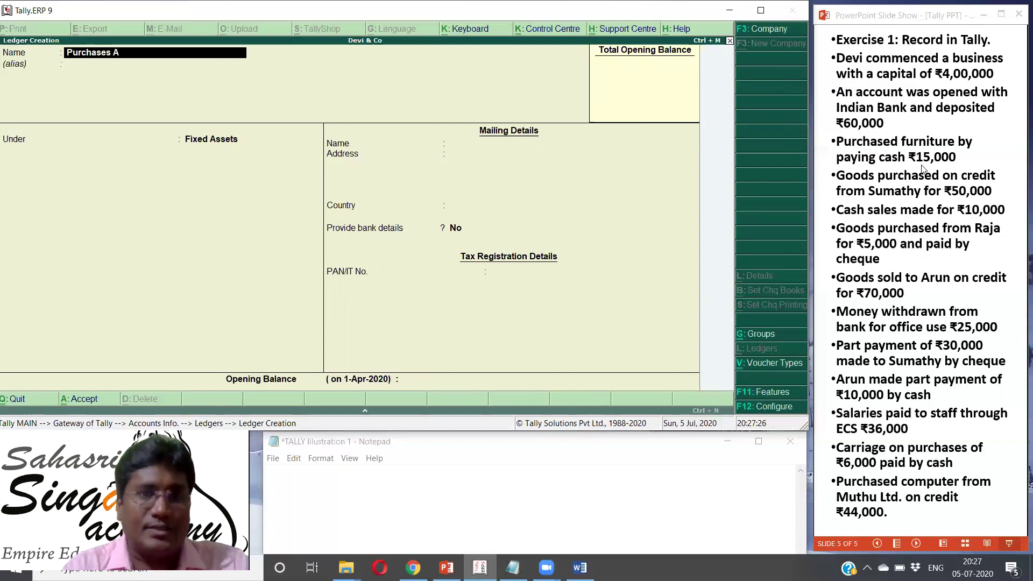
pyautogui.press('Return')
pyautogui.press('Return')
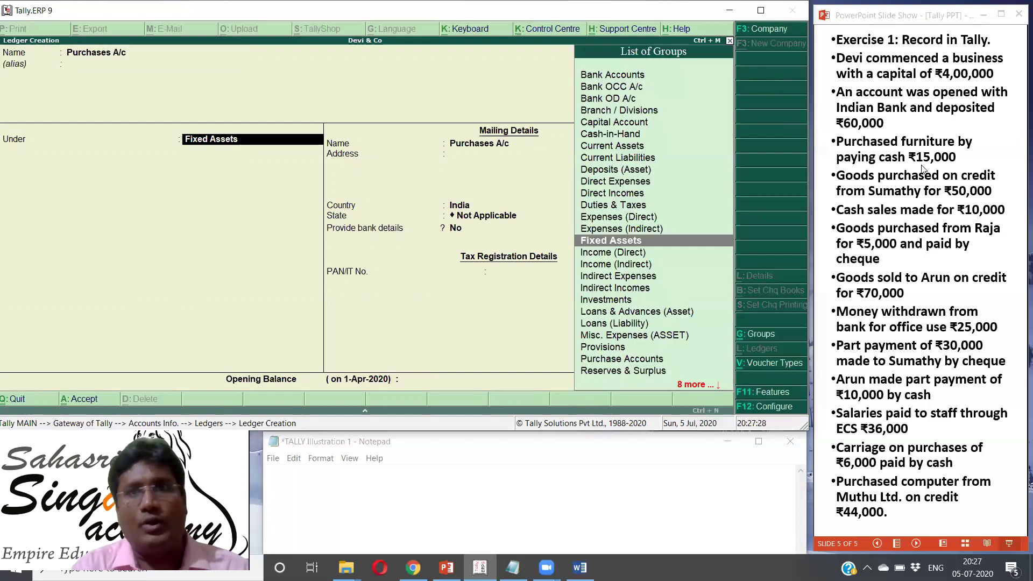
pyautogui.press('Down')
pyautogui.press('Down')
pyautogui.press('Down')
pyautogui.press('Down')
pyautogui.press('Down')
pyautogui.press('Down')
pyautogui.press('Down')
pyautogui.press('Down')
pyautogui.press('Down')
pyautogui.press('Down')
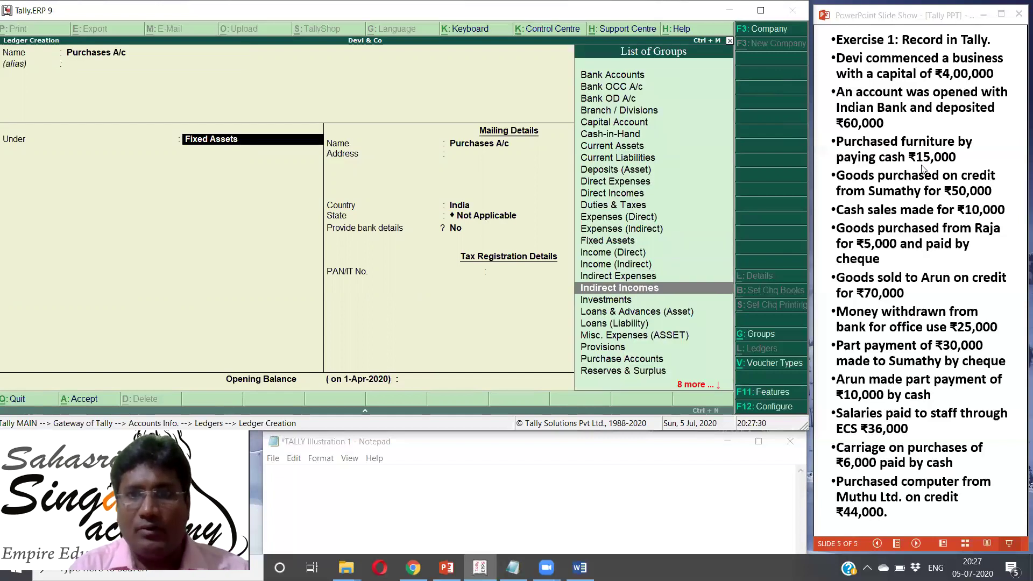
pyautogui.press('Return')
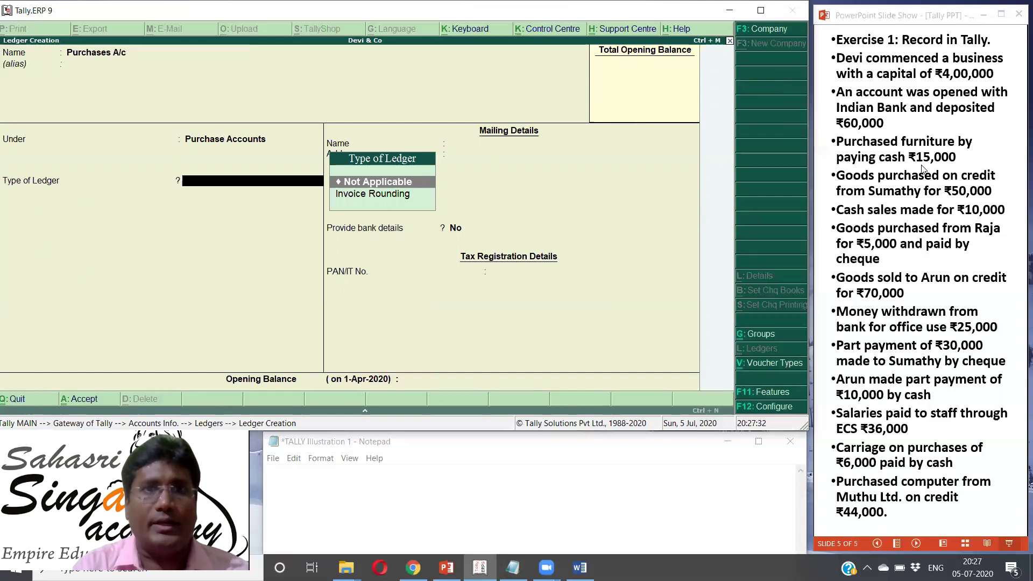
# - Set the purchases ledger's type to Not Applicable, keep the remaining defaults and save the ledger
pyautogui.press('Return')
pyautogui.press('Return')
pyautogui.press('Return')
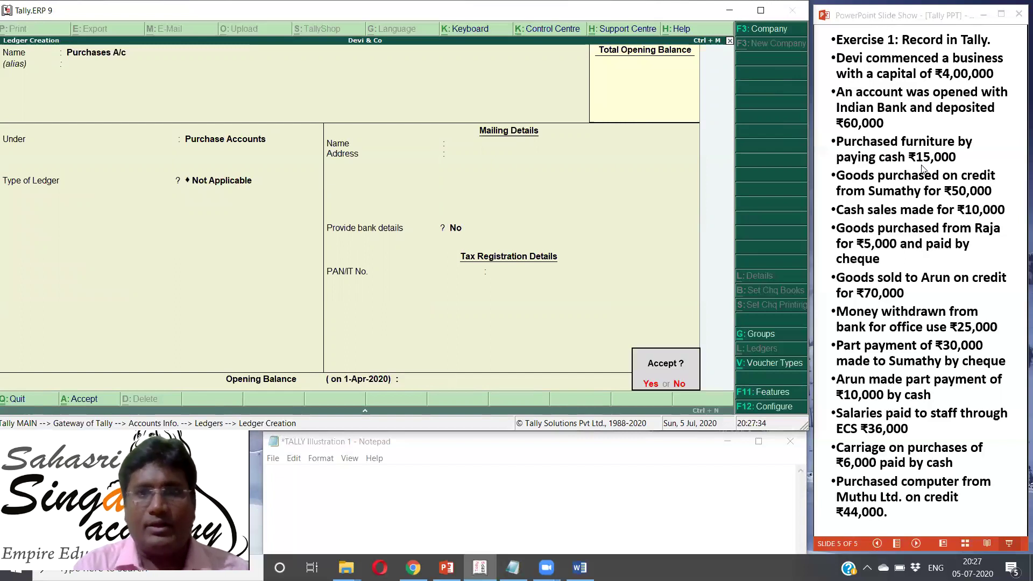
pyautogui.press('Return')
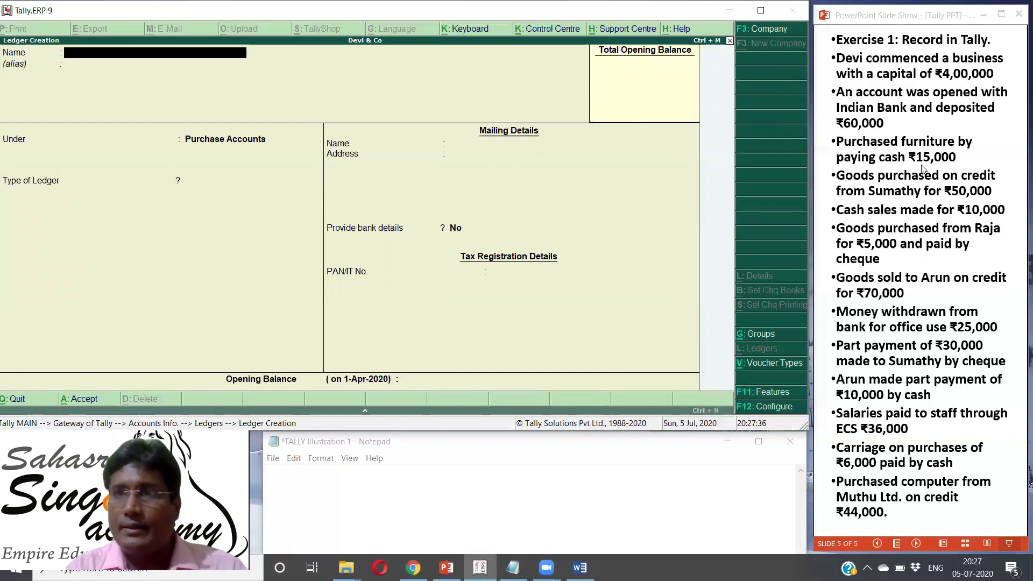
# - Name the new ledger after the supplier of the ₹50,000 credit purchase, followed by A/c, and place it under the Sundry Creditors group
pyautogui.write('Su')
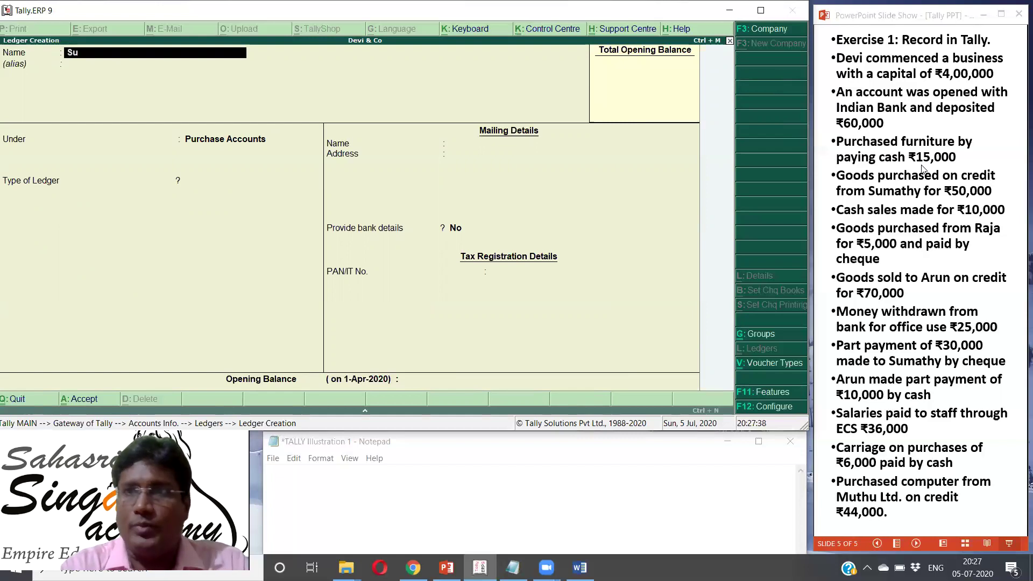
pyautogui.write('mathy A/c')
pyautogui.press('Return')
pyautogui.press('Return')
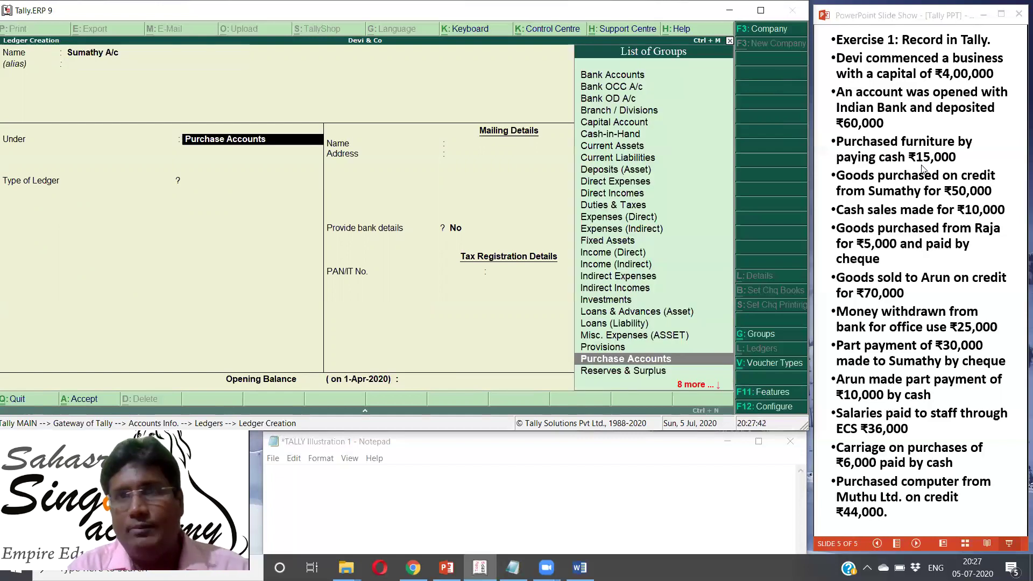
pyautogui.press('Down')
pyautogui.press('Down')
pyautogui.press('Down')
pyautogui.press('Down')
pyautogui.press('Down')
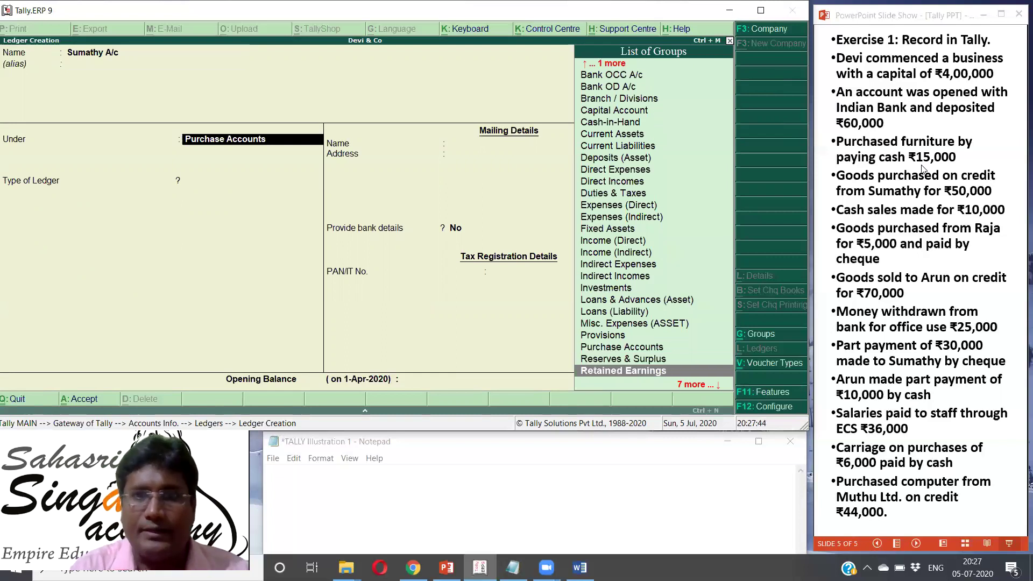
pyautogui.press('Down')
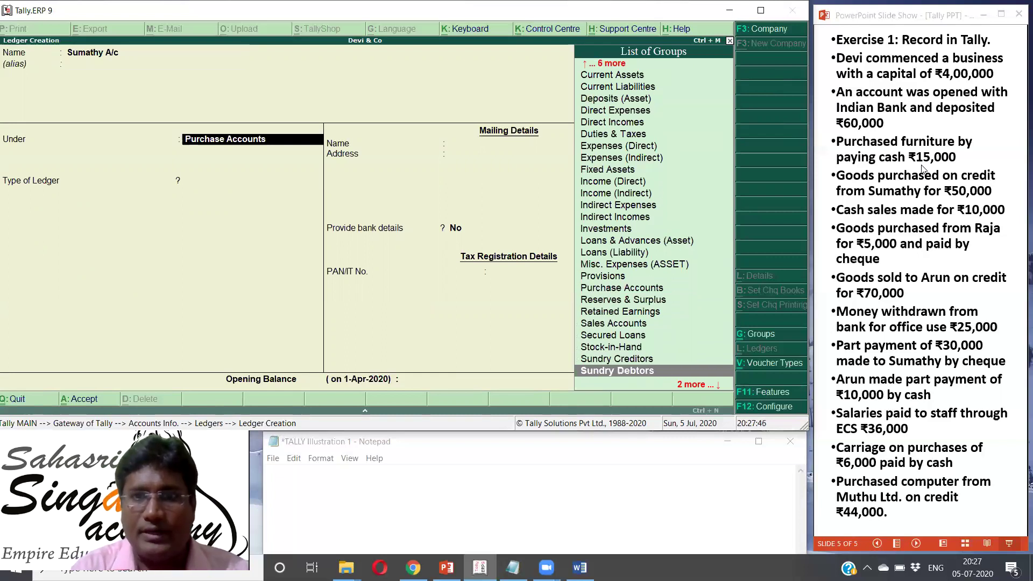
pyautogui.press('Return')
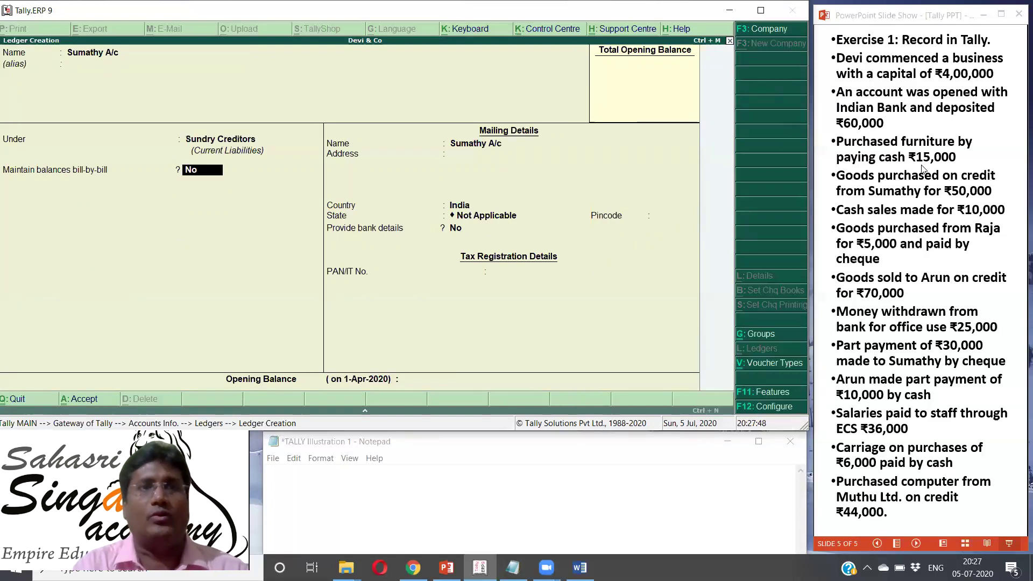
# - Keep bill-by-bill balances at No and the supplier ledger's other fields at their defaults, and save the ledger
pyautogui.press('Return')
pyautogui.press('Return')
pyautogui.press('Return')
pyautogui.press('Return')
pyautogui.press('Return')
pyautogui.press('Return')
pyautogui.press('Return')
pyautogui.press('Return')
pyautogui.press('Return')
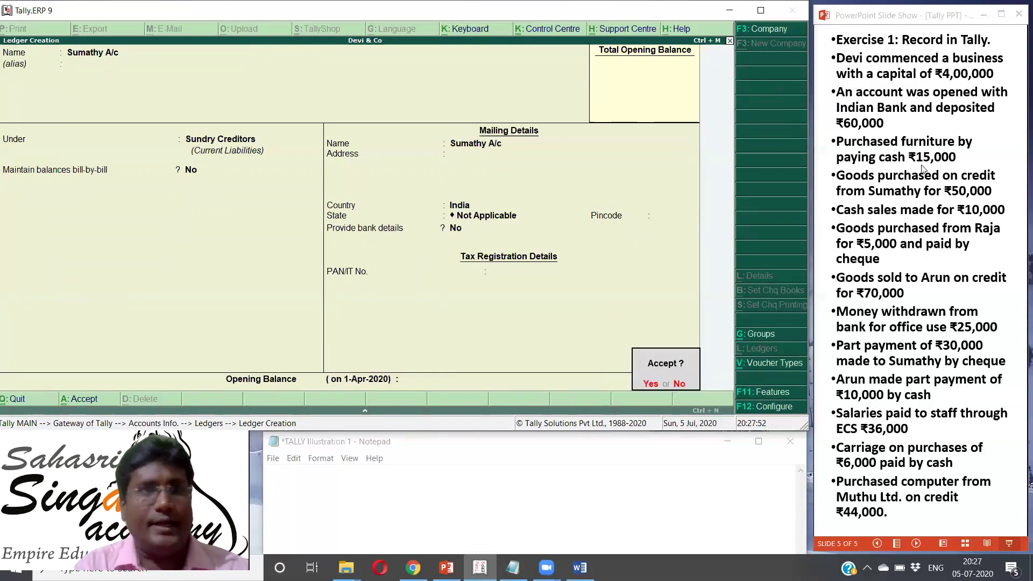
pyautogui.press('Return')
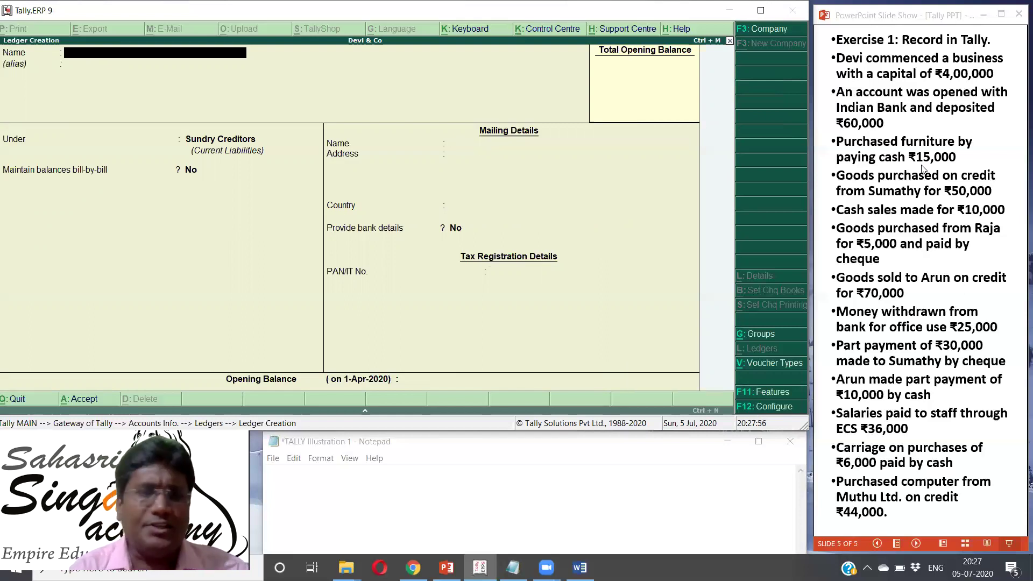
# - Name the new ledger Sales A/c and place it under the Sales Accounts group
pyautogui.write('S')
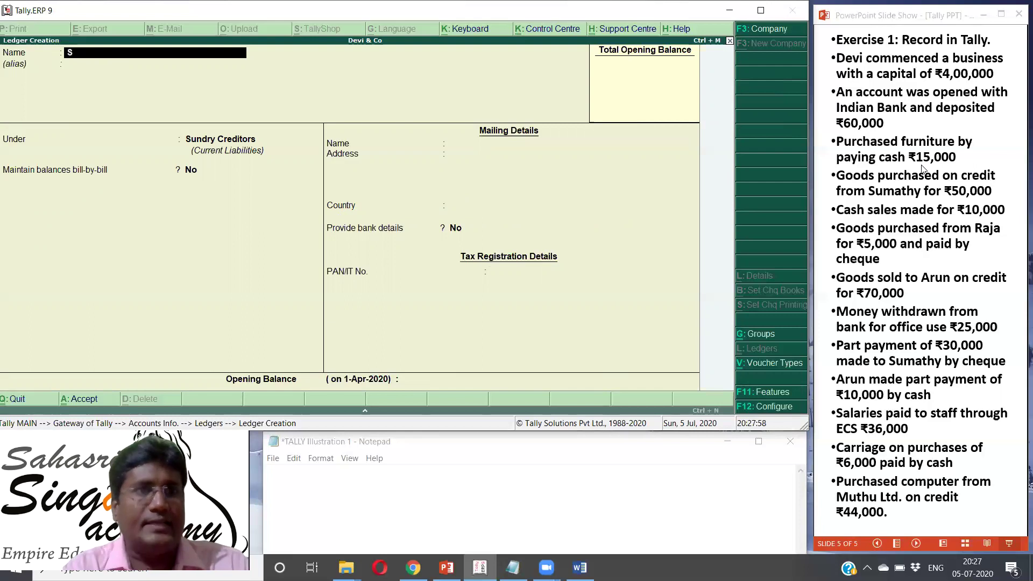
pyautogui.write('ales A/c')
pyautogui.press('Return')
pyautogui.press('Return')
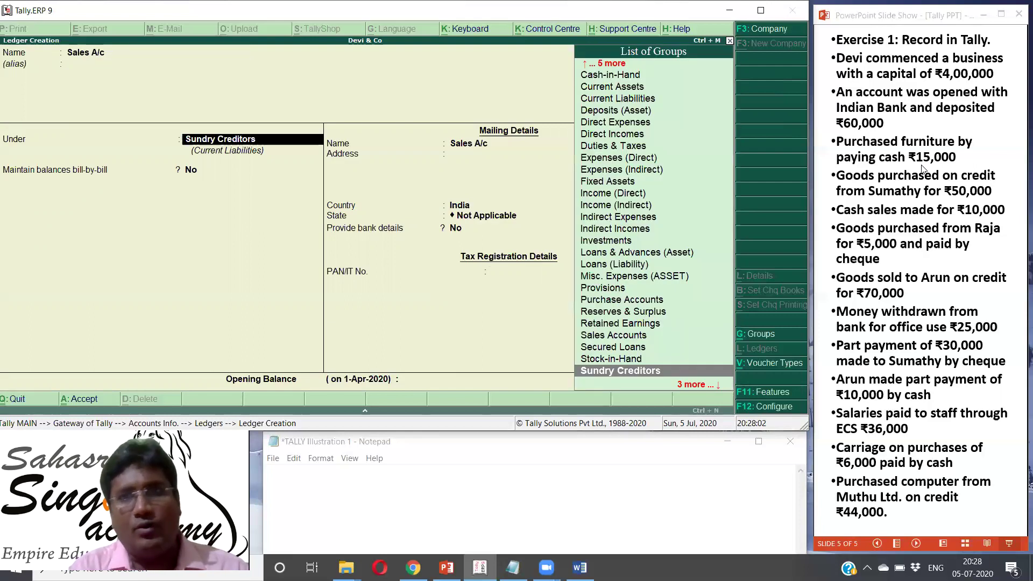
pyautogui.press('Up')
pyautogui.press('Up')
pyautogui.press('Up')
pyautogui.press('Up')
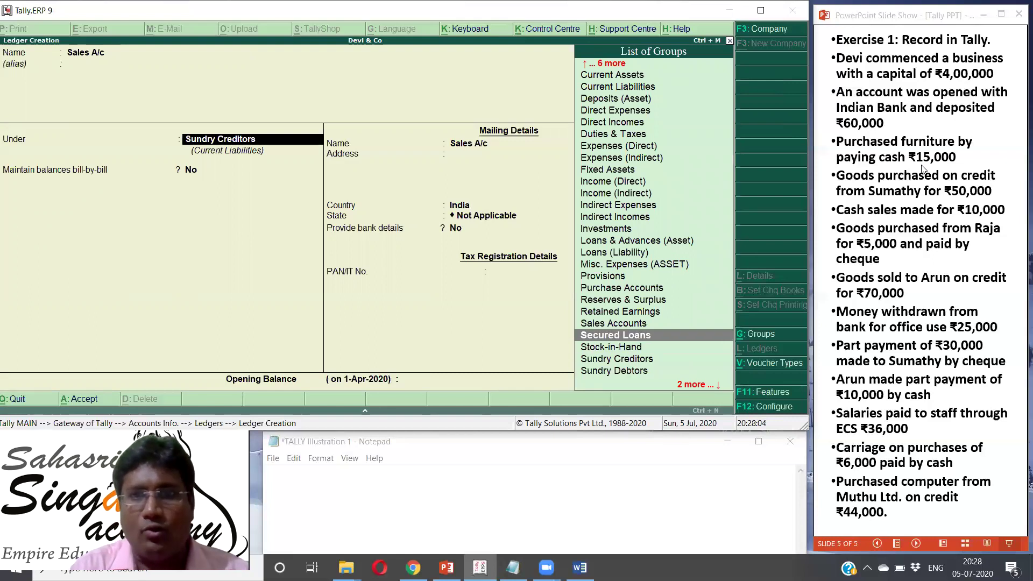
pyautogui.press('Return')
# - Set the sales ledger's type to Not Applicable, keep the remaining defaults and save the ledger
pyautogui.press('Return')
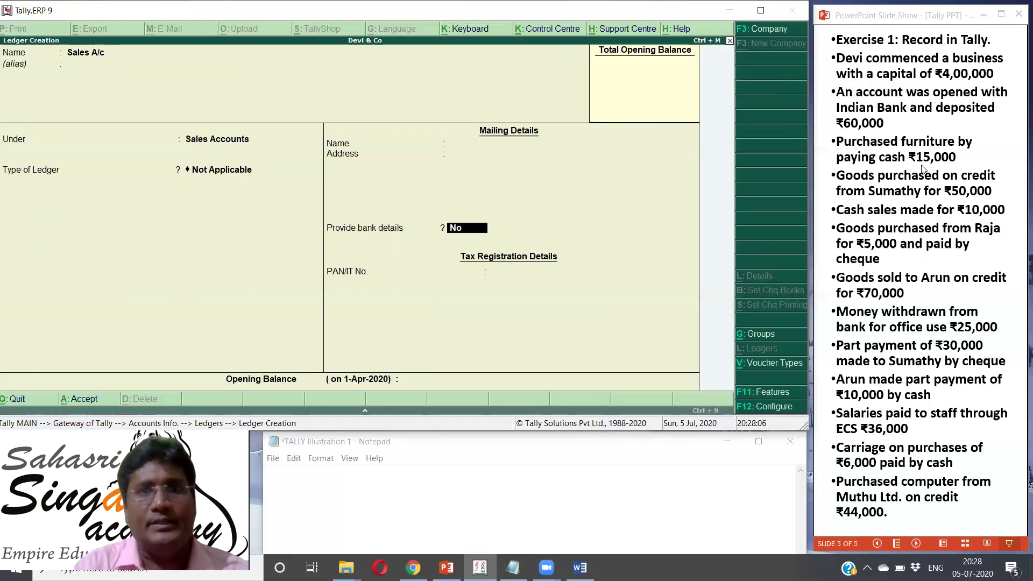
pyautogui.press('Return')
pyautogui.press('Return')
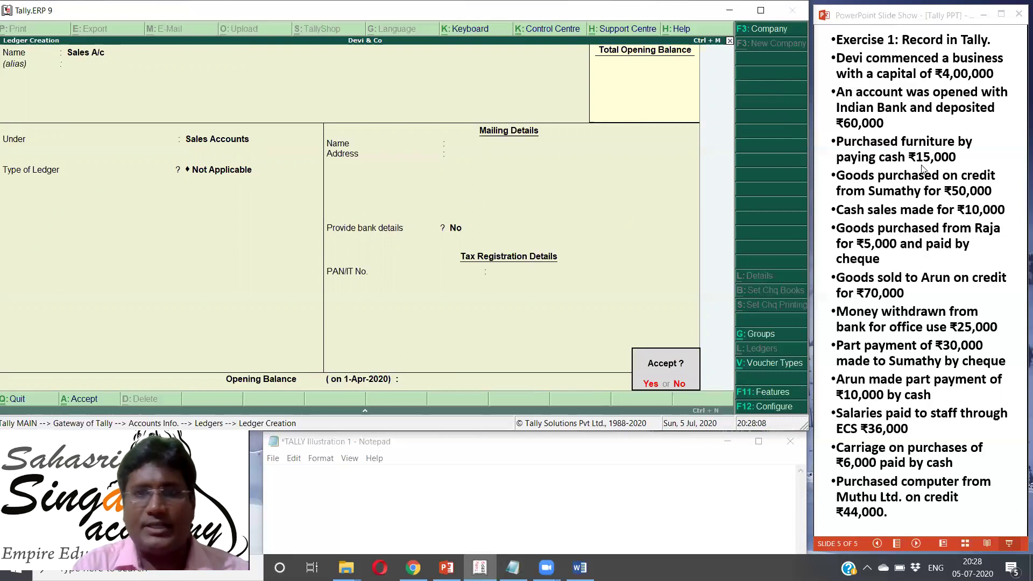
pyautogui.press('Return')
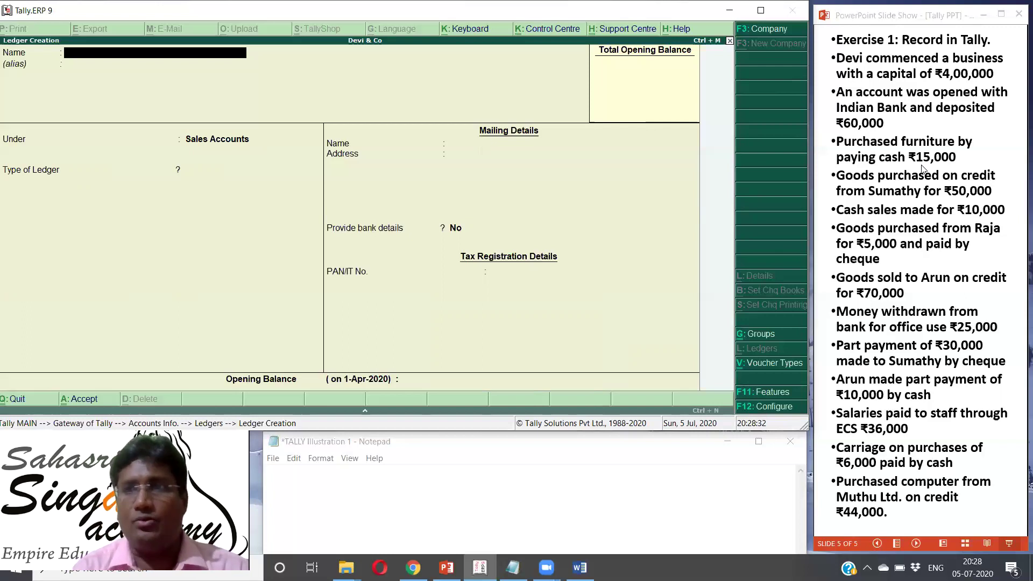
# - Name the new ledger after the ₹70,000 credit customer, followed by A/c, place it under Sundry Debtors and keep bill-by-bill balances at No
pyautogui.write('Arun A')
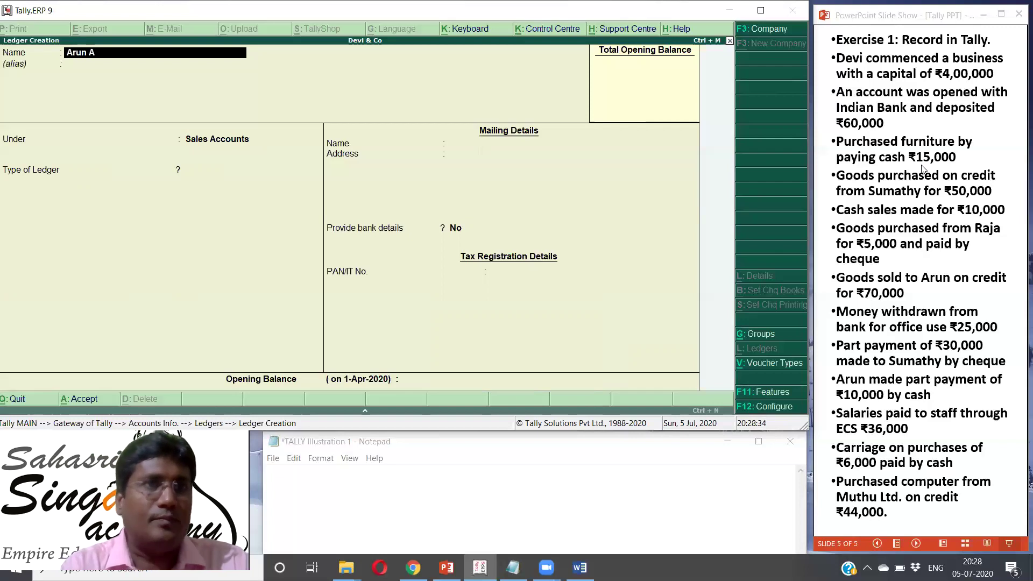
pyautogui.write('/c')
pyautogui.press('Return')
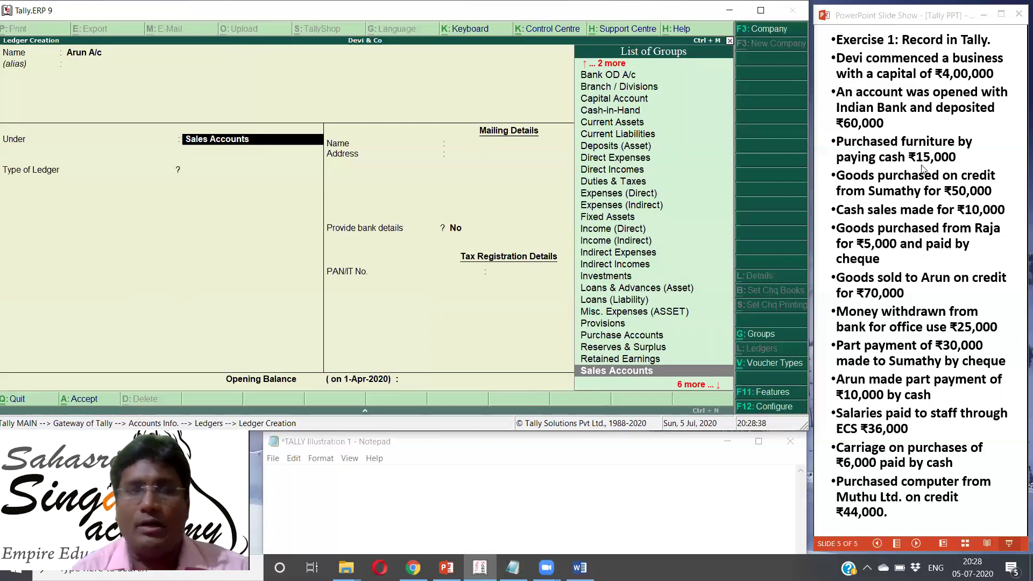
pyautogui.write('De')
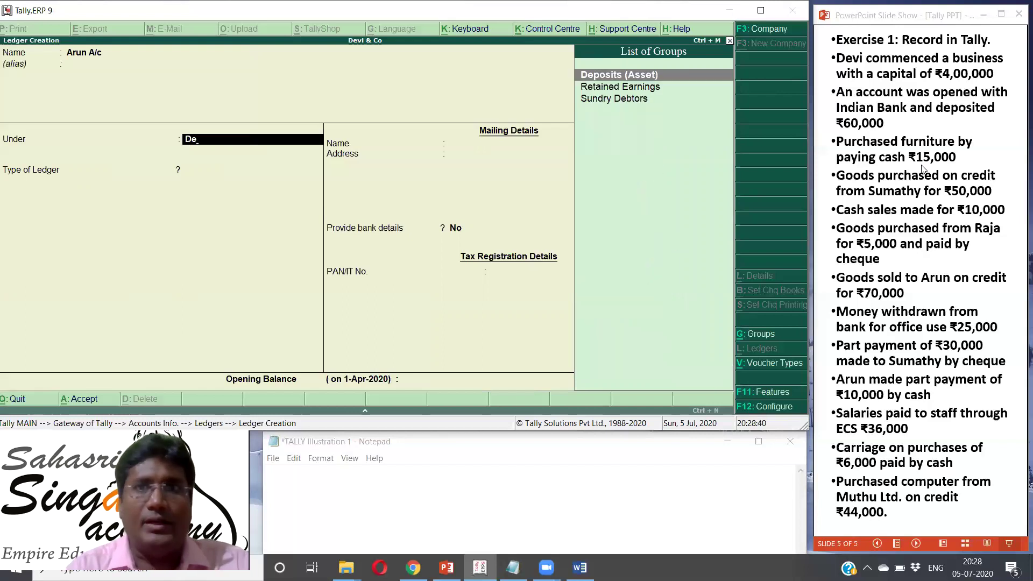
pyautogui.press('Down')
pyautogui.press('BackSpace')
pyautogui.press('BackSpace')
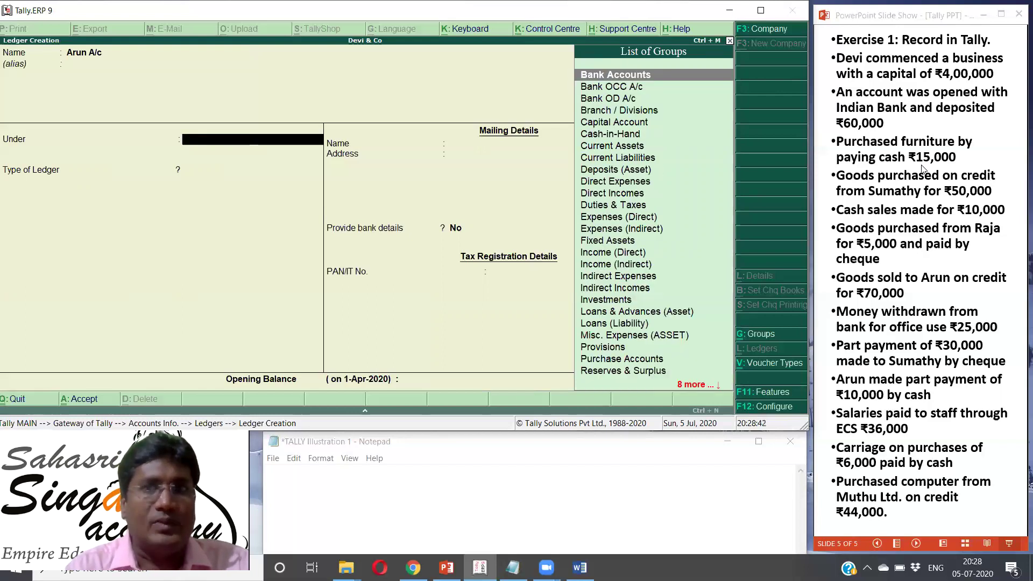
pyautogui.write('su')
pyautogui.press('Down')
pyautogui.press('Down')
pyautogui.press('Return')
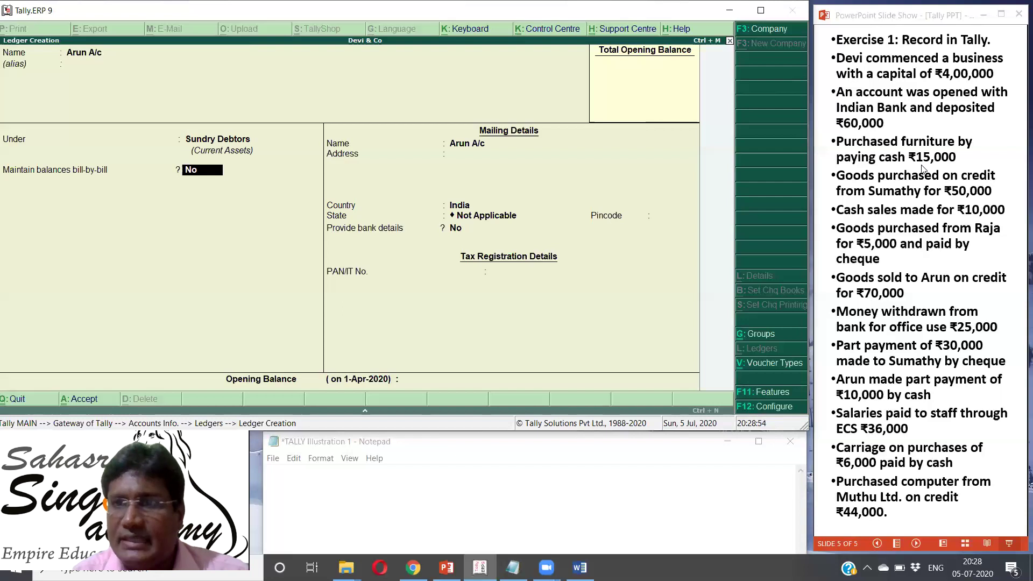
pyautogui.press('Return')
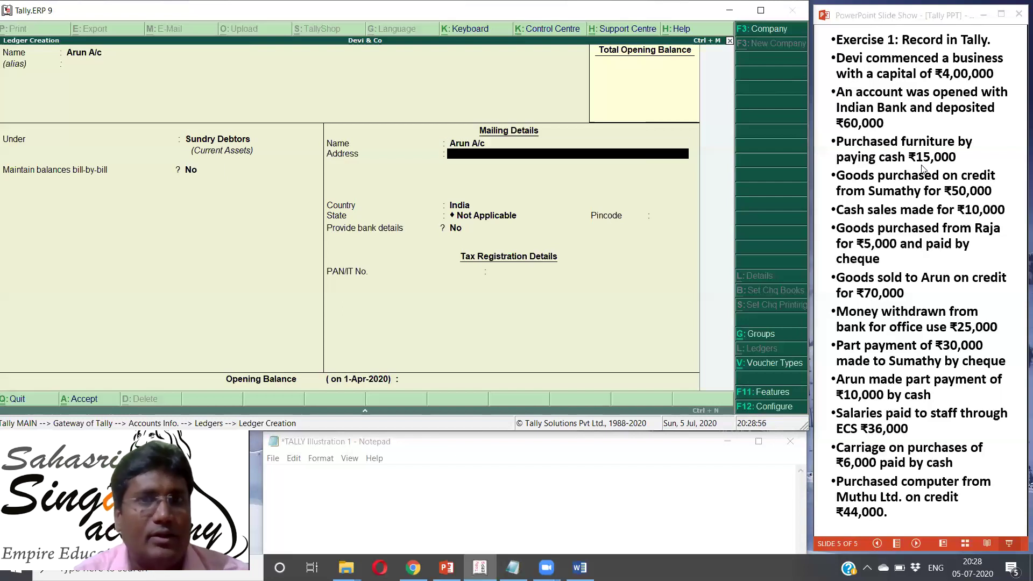
# - Keep the customer ledger's mailing, bank, tax and opening balance fields at their defaults and save the ledger
pyautogui.press('Return')
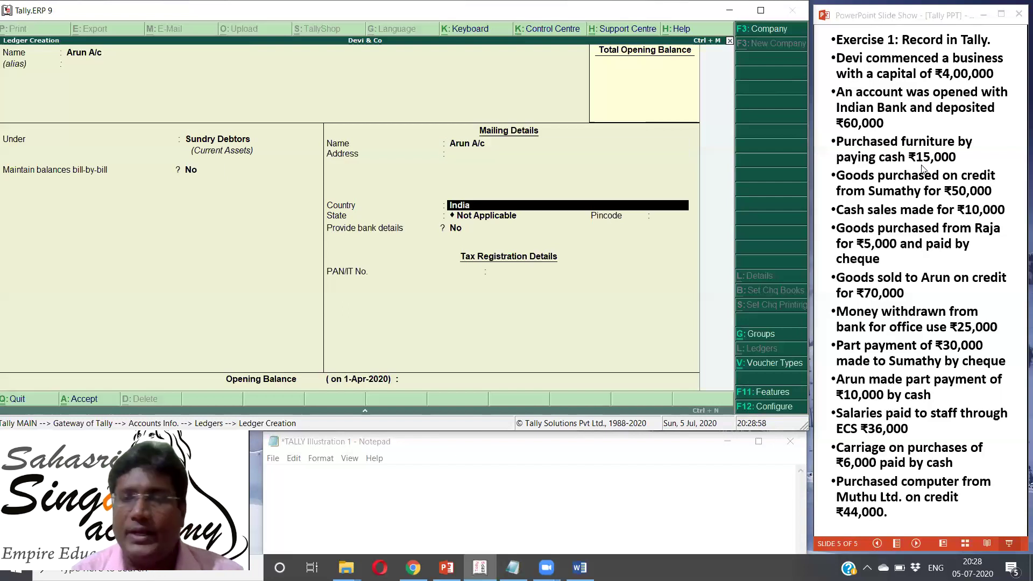
pyautogui.press('Return')
pyautogui.press('Return')
pyautogui.press('Return')
pyautogui.press('Return')
pyautogui.press('Return')
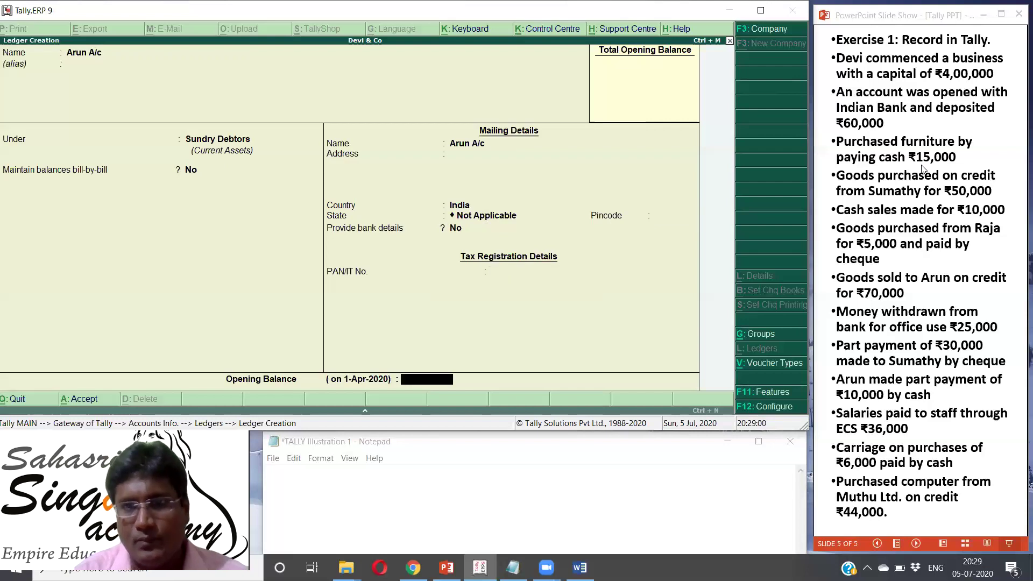
pyautogui.press('Return')
pyautogui.press('Return')
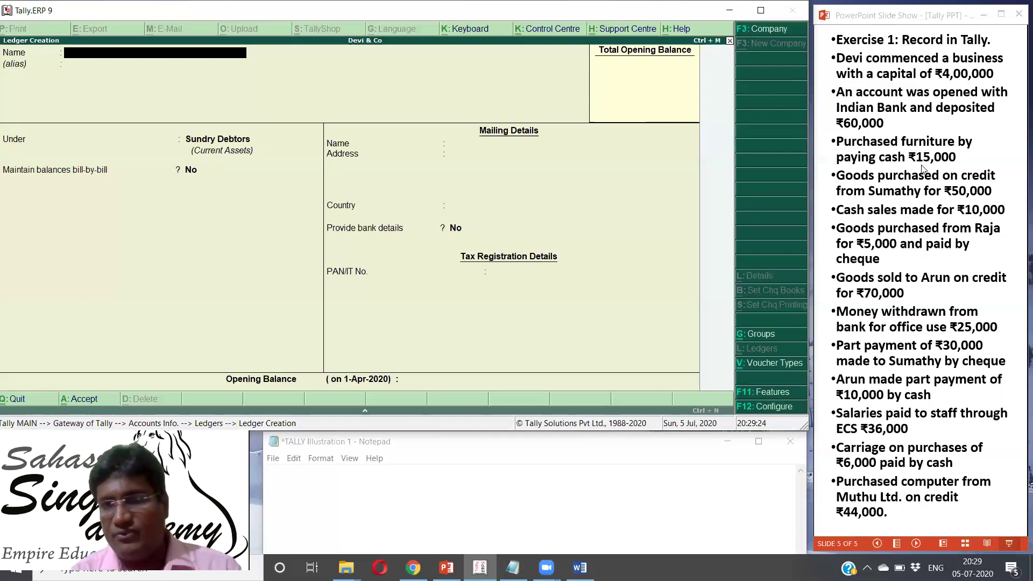
# - Name the new ledger Salaries A/c and place it under the Indirect Expenses group
pyautogui.write('Salari')
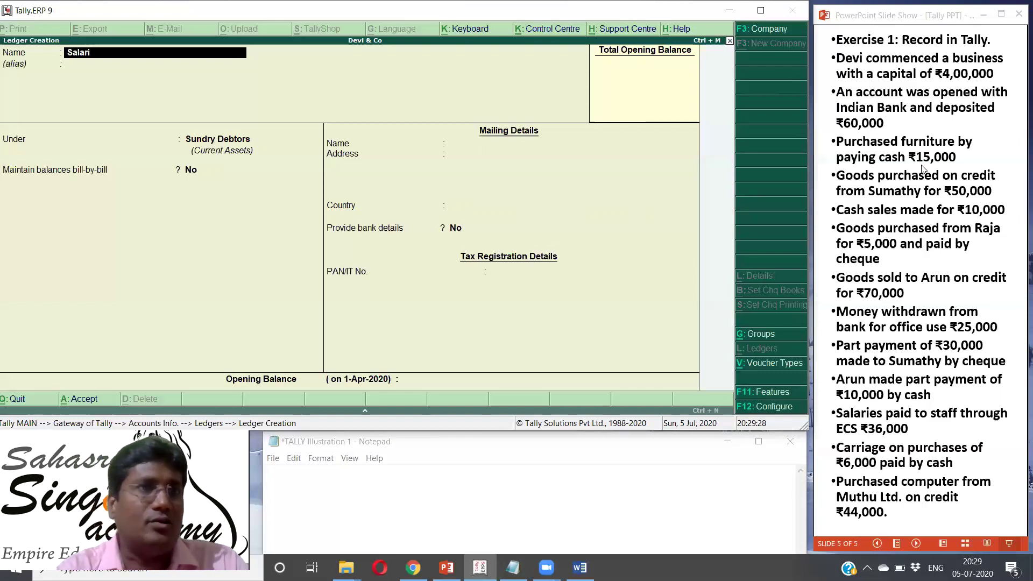
pyautogui.write('n A/c')
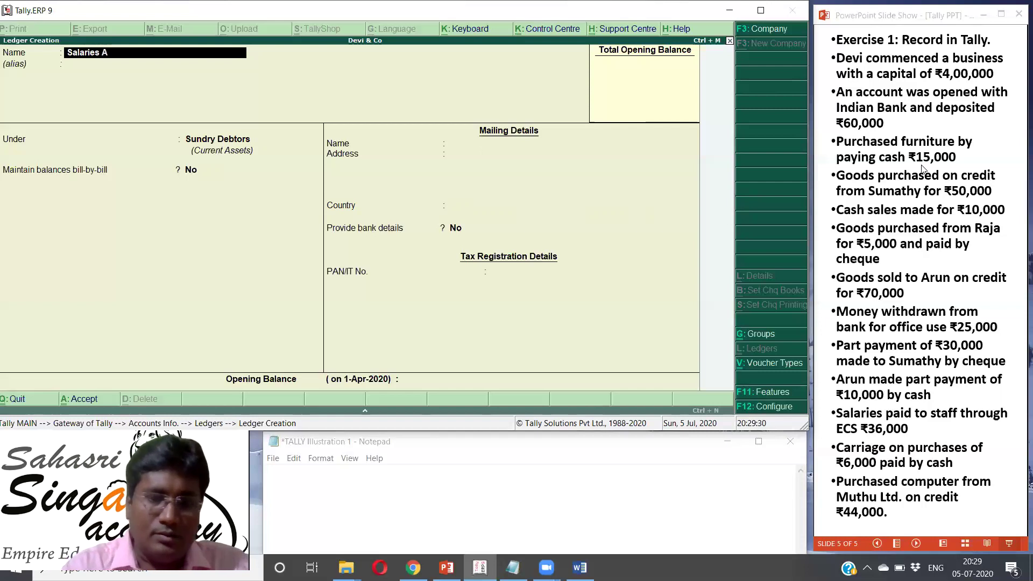
pyautogui.press('Return')
pyautogui.press('Return')
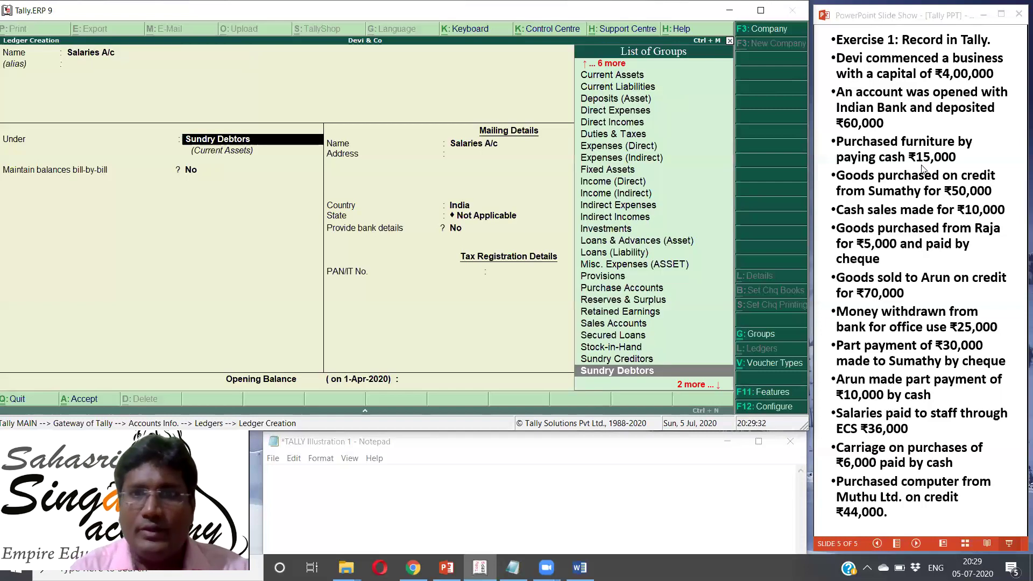
pyautogui.press('Up')
pyautogui.press('Up')
pyautogui.press('Up')
pyautogui.press('Up')
pyautogui.press('Up')
pyautogui.press('Up')
pyautogui.press('Up')
pyautogui.press('Up')
pyautogui.press('Up')
pyautogui.press('Up')
pyautogui.press('Up')
pyautogui.press('Up')
pyautogui.press('Up')
pyautogui.press('Up')
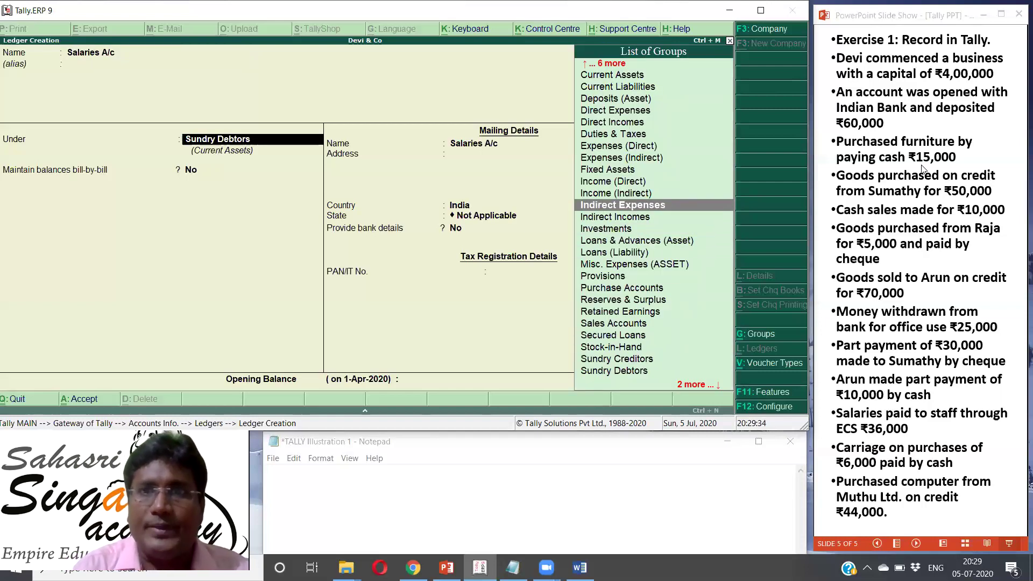
pyautogui.press('Return')
# - Set the salaries ledger's type to Not Applicable, leave the opening balance empty and save the ledger
pyautogui.press('Return')
pyautogui.press('Return')
pyautogui.press('Return')
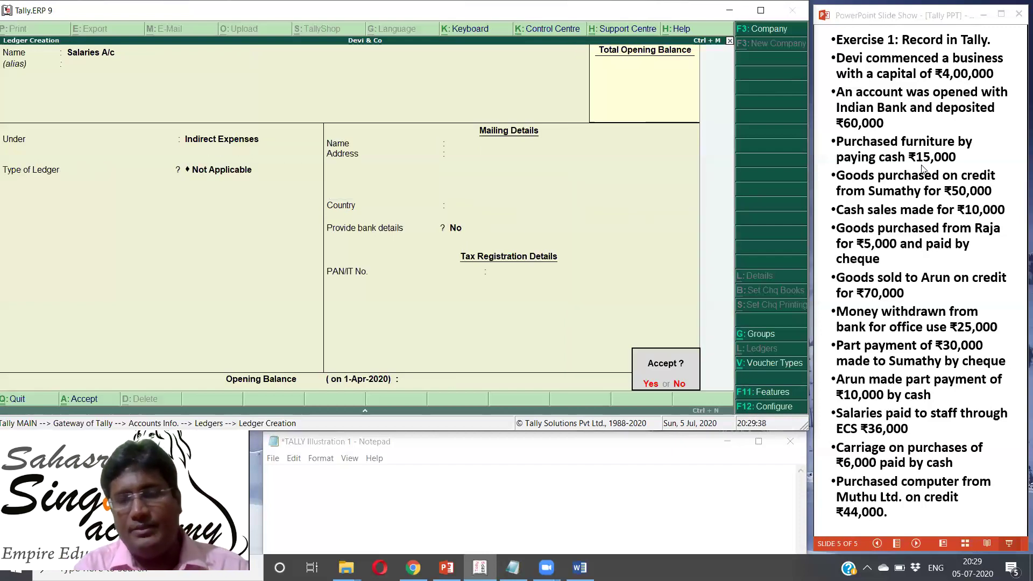
pyautogui.press('Return')
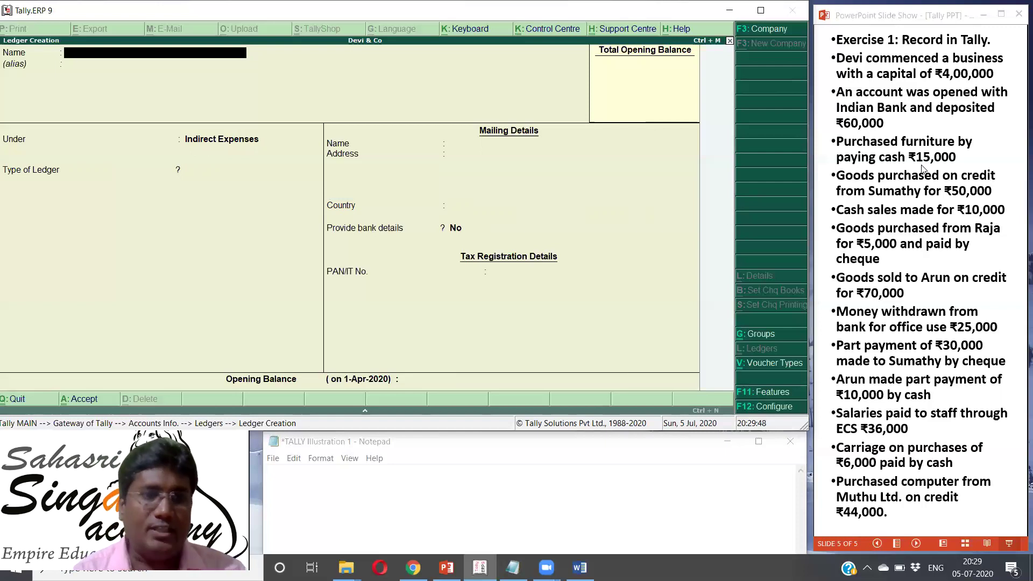
# - Enter Carriage on Purchase A/c as the name of the new ledger
pyautogui.write('Carrigag')
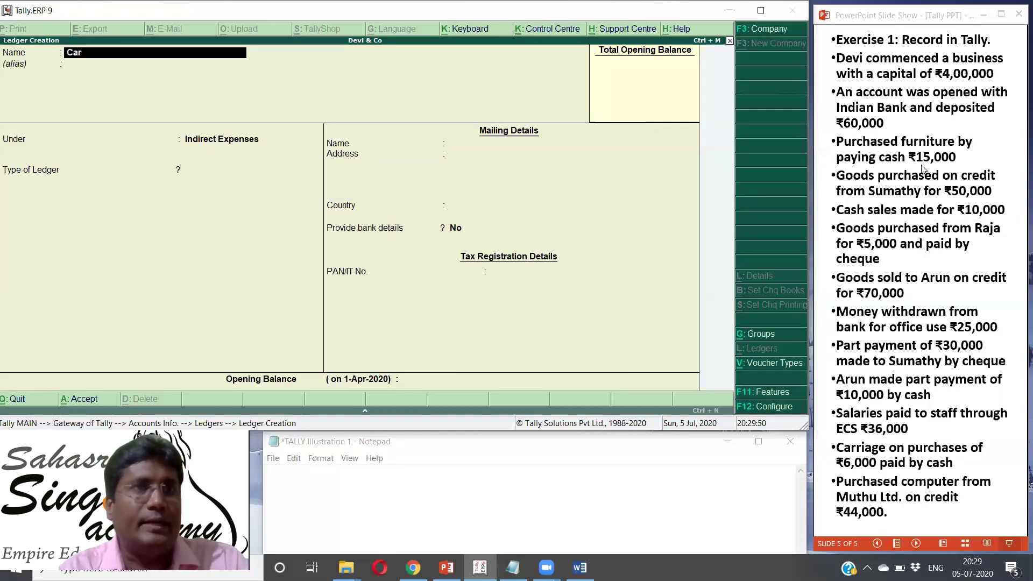
pyautogui.press('BackSpace')
pyautogui.press('BackSpace')
pyautogui.press('BackSpace')
pyautogui.write('age')
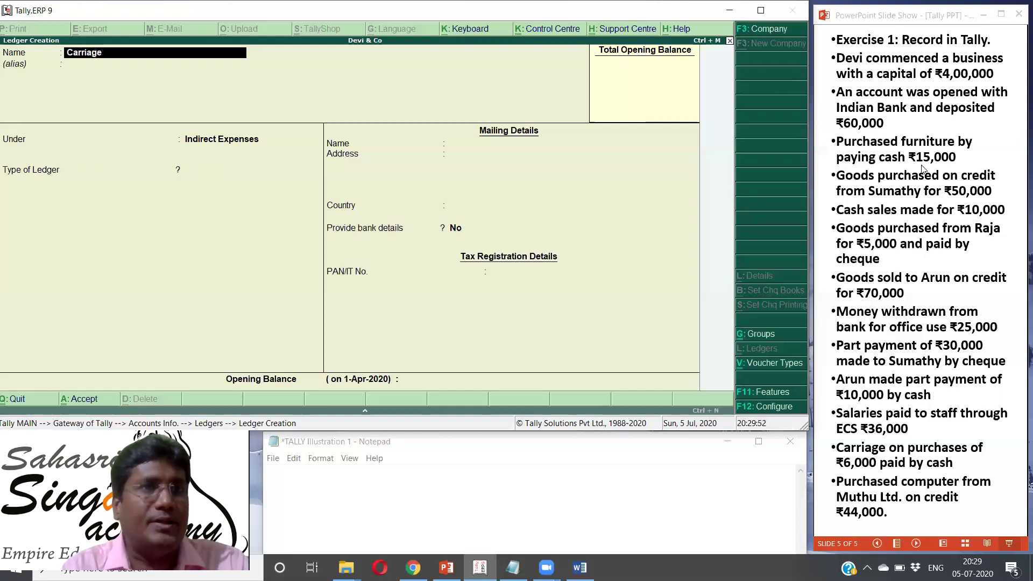
pyautogui.write(' in')
pyautogui.press('BackSpace')
pyautogui.write('on P')
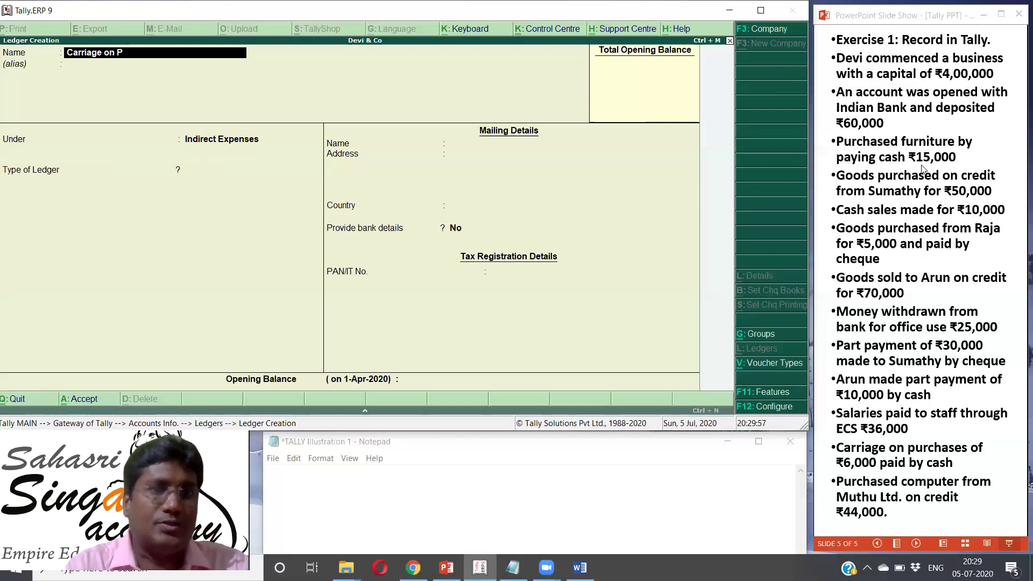
pyautogui.press('BackSpace')
pyautogui.write('Pur')
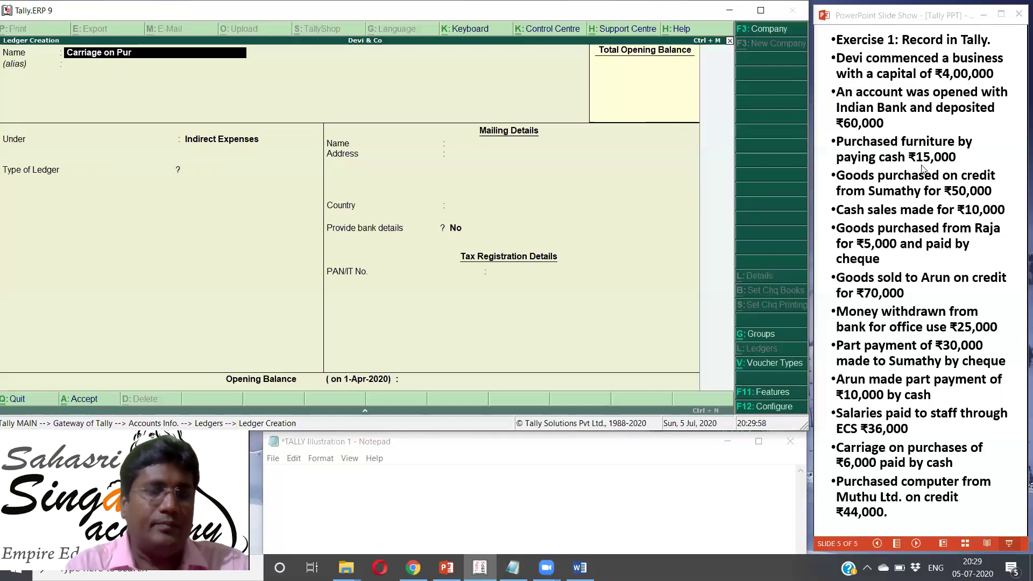
pyautogui.write('chase A/c')
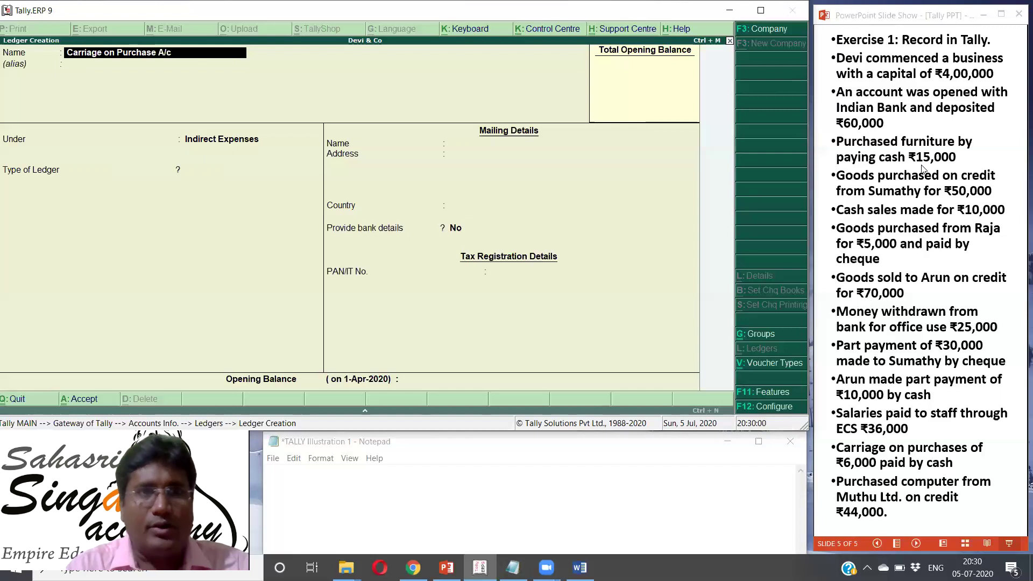
# - Leave the carriage ledger's alias empty and place the ledger under the Direct Expenses group
pyautogui.press('Return')
pyautogui.press('Return')
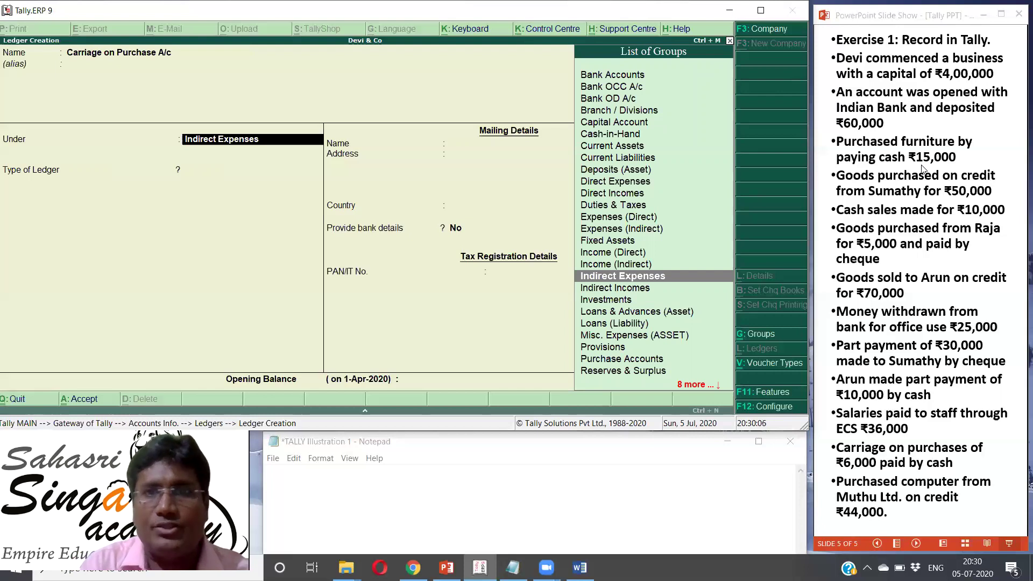
pyautogui.press('Up')
pyautogui.press('Up')
pyautogui.press('Up')
pyautogui.press('Up')
pyautogui.press('Up')
pyautogui.press('Up')
pyautogui.press('Up')
pyautogui.press('Up')
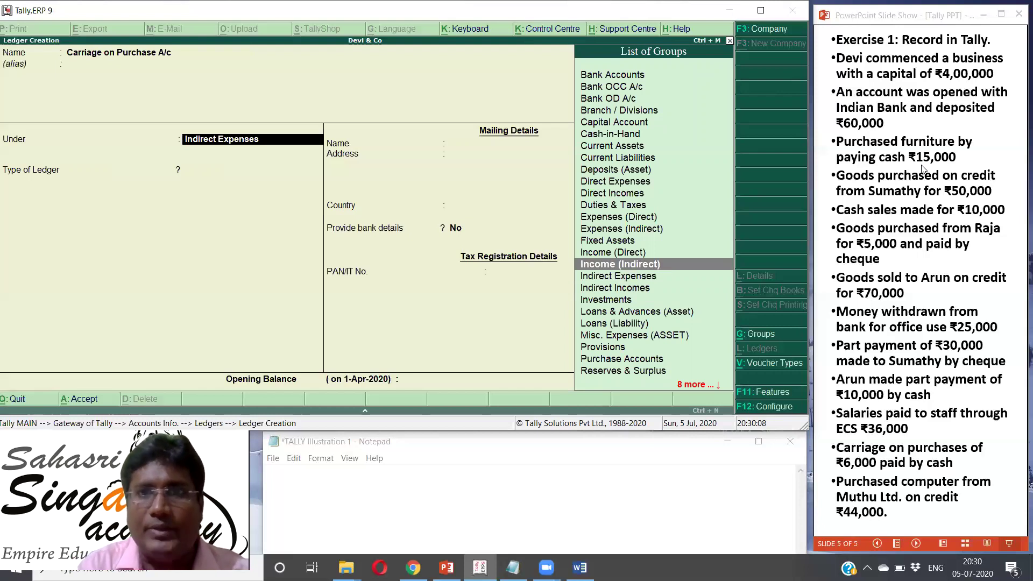
pyautogui.press('Return')
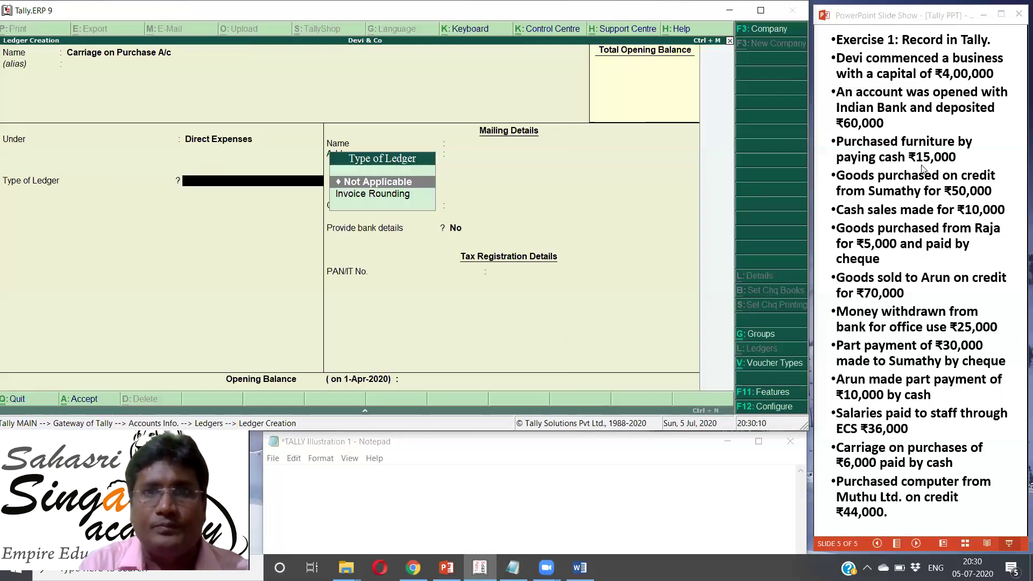
# - Set the carriage ledger's type to Not Applicable, leave its opening balance empty and save the ledger
pyautogui.press('Return')
pyautogui.press('Return')
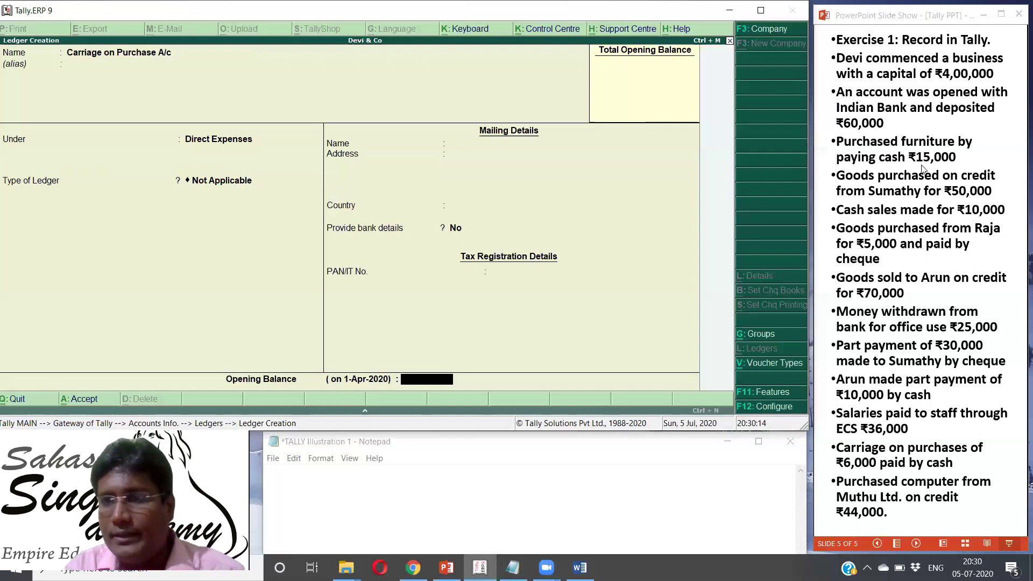
pyautogui.press('Return')
pyautogui.press('Return')
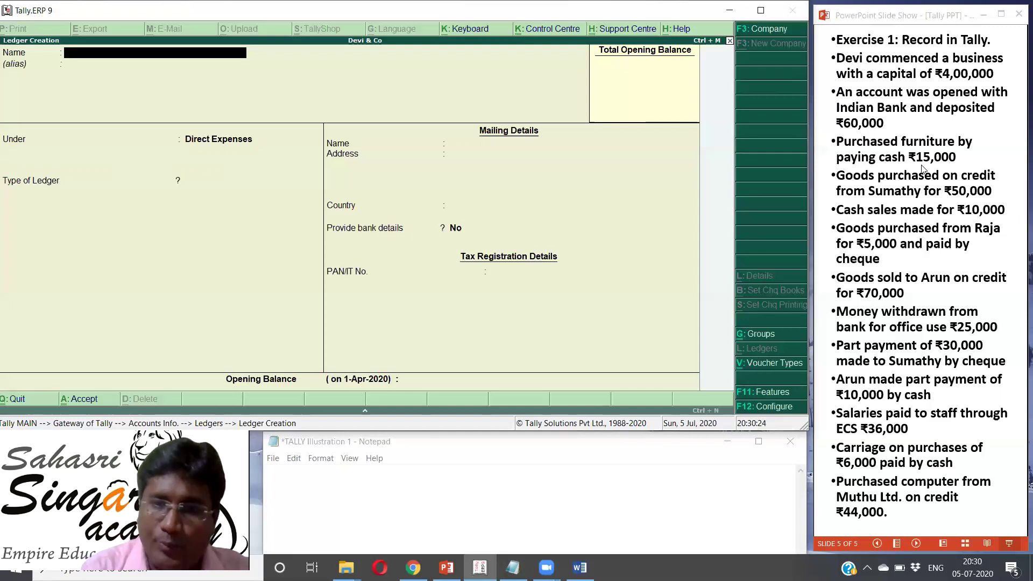
# - Name the new ledger Computer A/c and place it under the Fixed Assets group
pyautogui.write('Computer A/c')
pyautogui.press('Return')
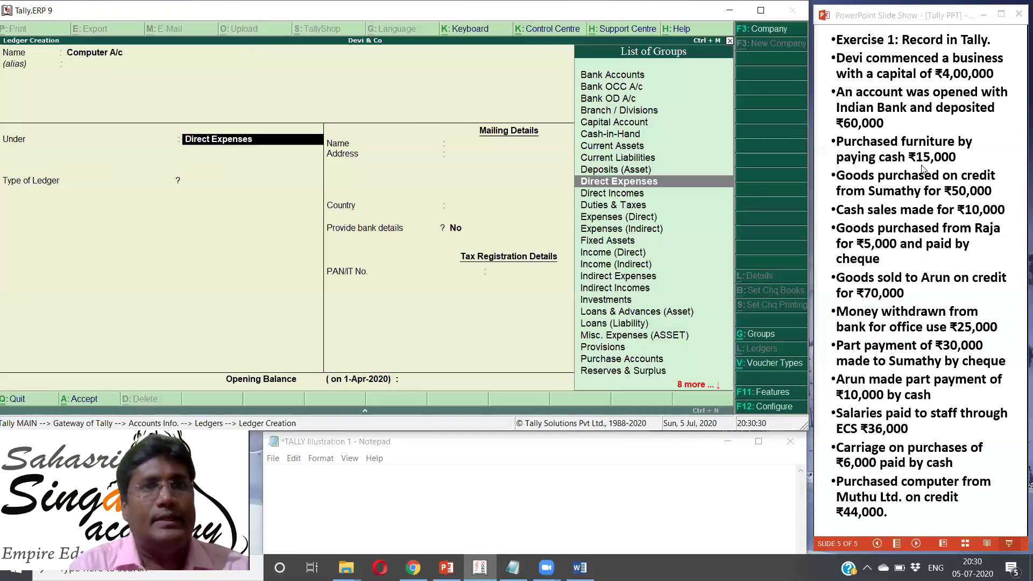
pyautogui.press('Down')
pyautogui.press('Down')
pyautogui.press('Down')
pyautogui.press('Down')
pyautogui.press('Down')
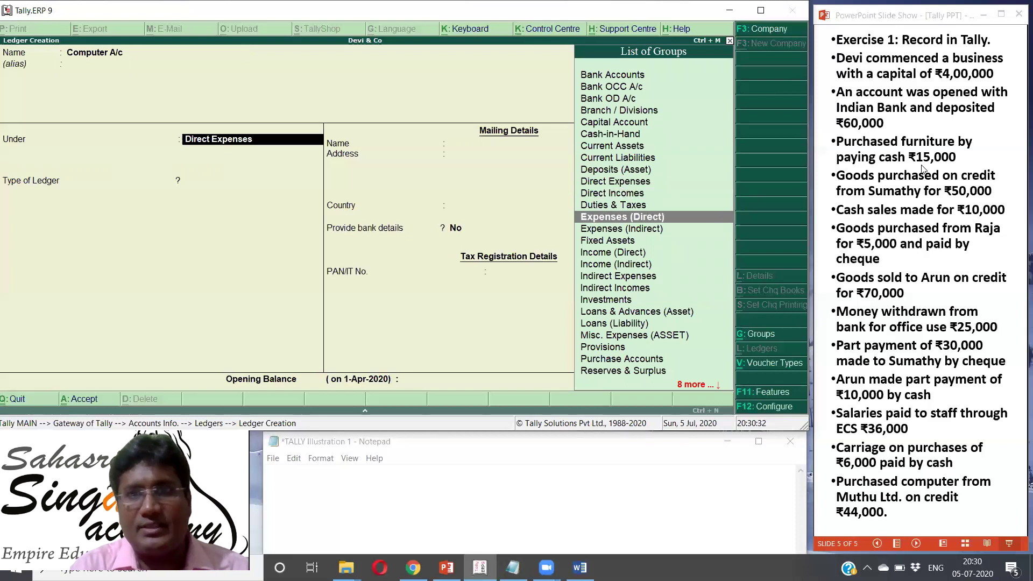
pyautogui.press('Return')
# - Keep the computer ledger's mailing, bank, tax and opening balance fields at their defaults and save the ledger
pyautogui.press('Return')
pyautogui.press('Return')
pyautogui.press('Return')
pyautogui.press('Return')
pyautogui.press('Return')
pyautogui.press('Return')
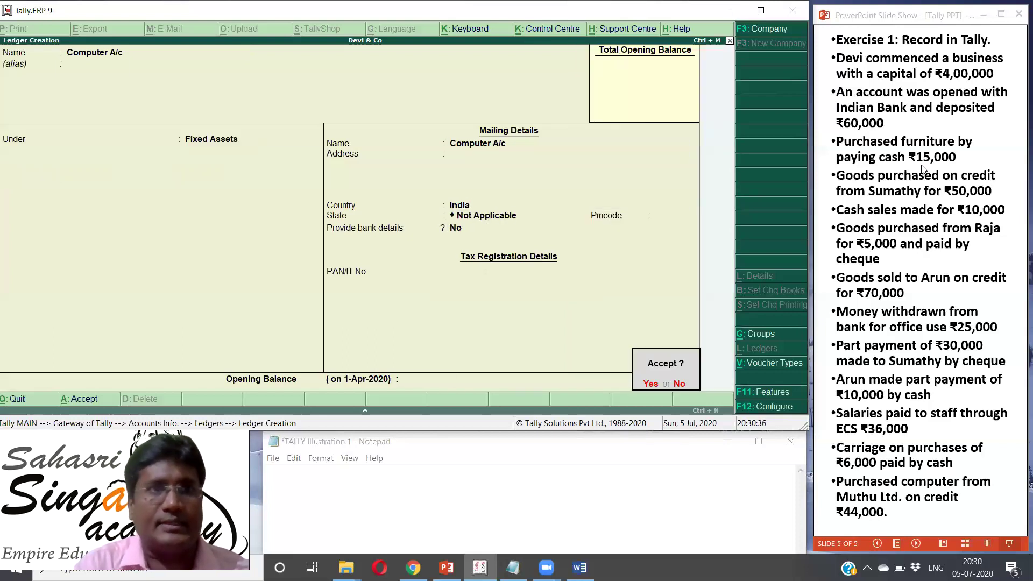
pyautogui.press('Return')
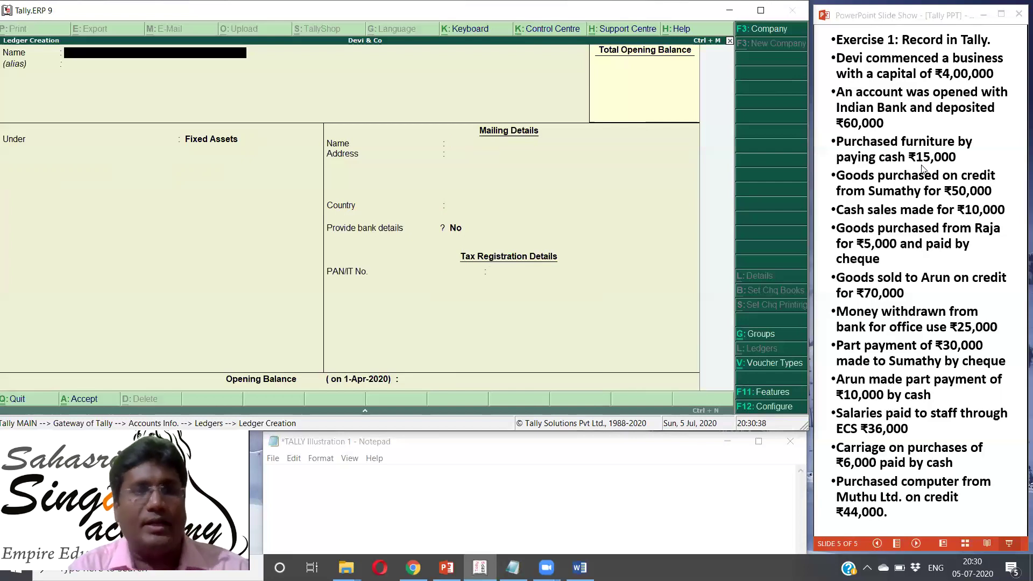
# - Name the new ledger Muthu Ltd A/c and leave its alias empty
pyautogui.write('Muth')
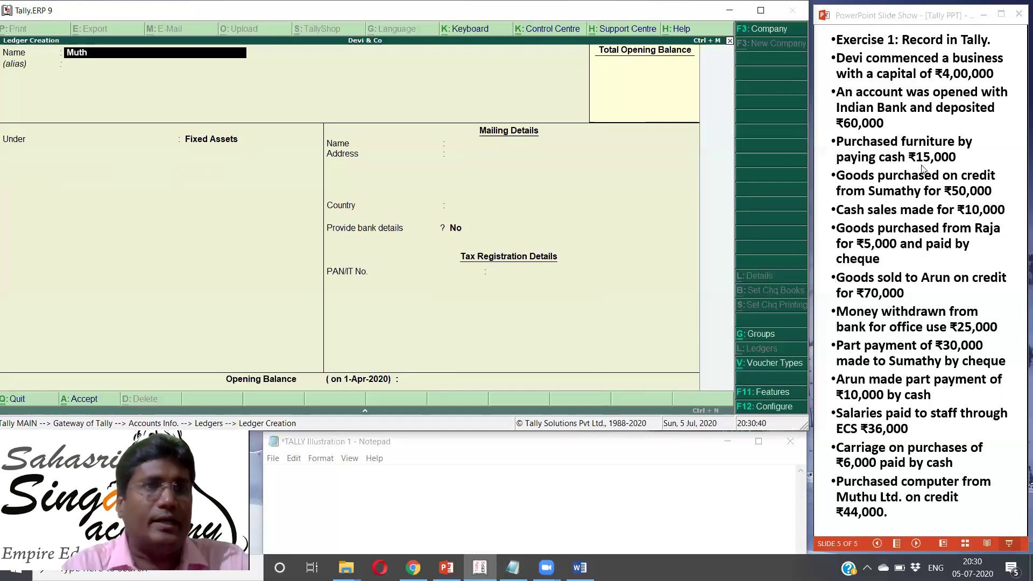
pyautogui.write('u')
pyautogui.write(' Ltd A/c')
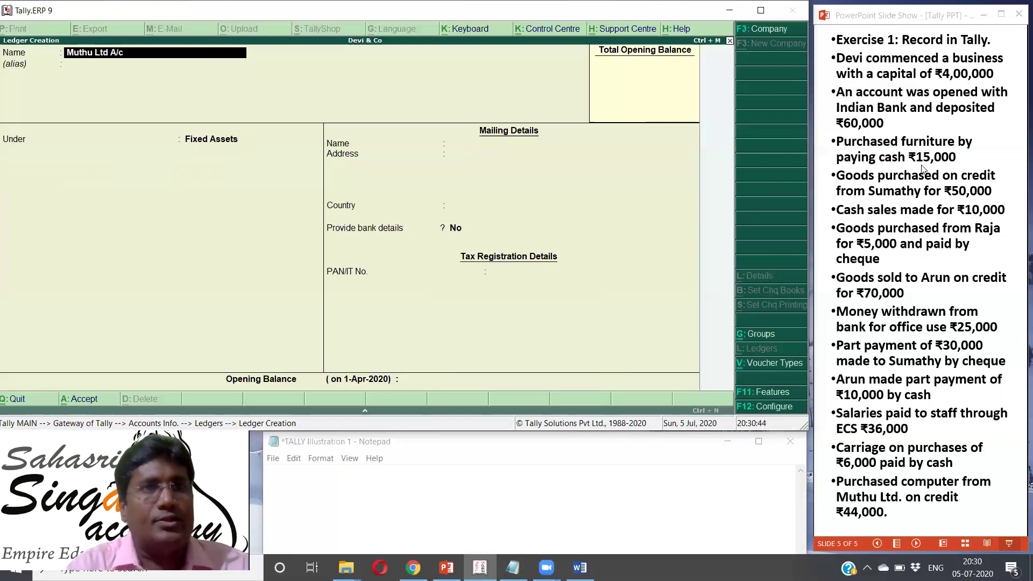
pyautogui.press('Return')
pyautogui.press('Return')
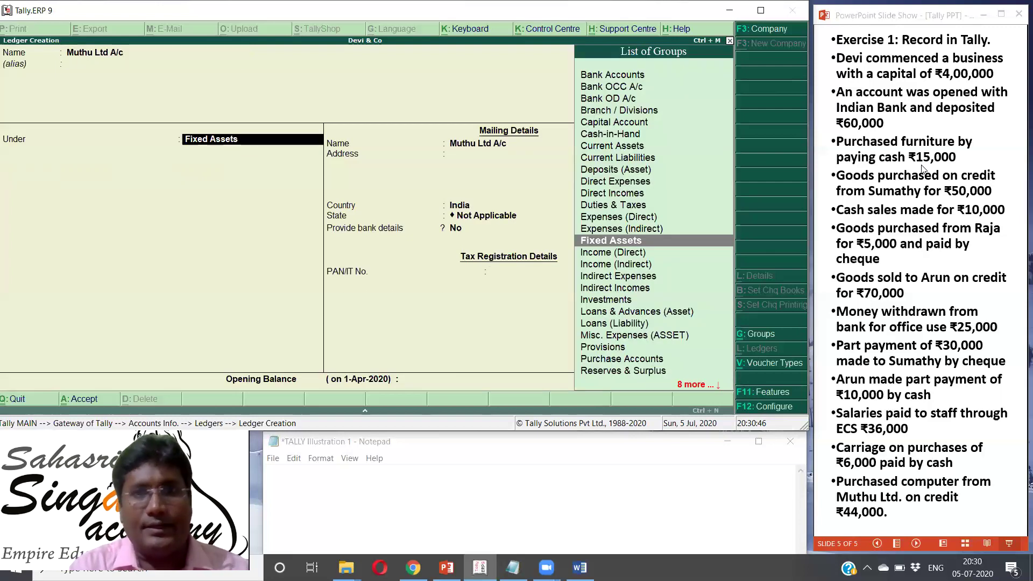
# - Place the Muthu Ltd A/c ledger under the Sundry Creditors group
pyautogui.press('Down')
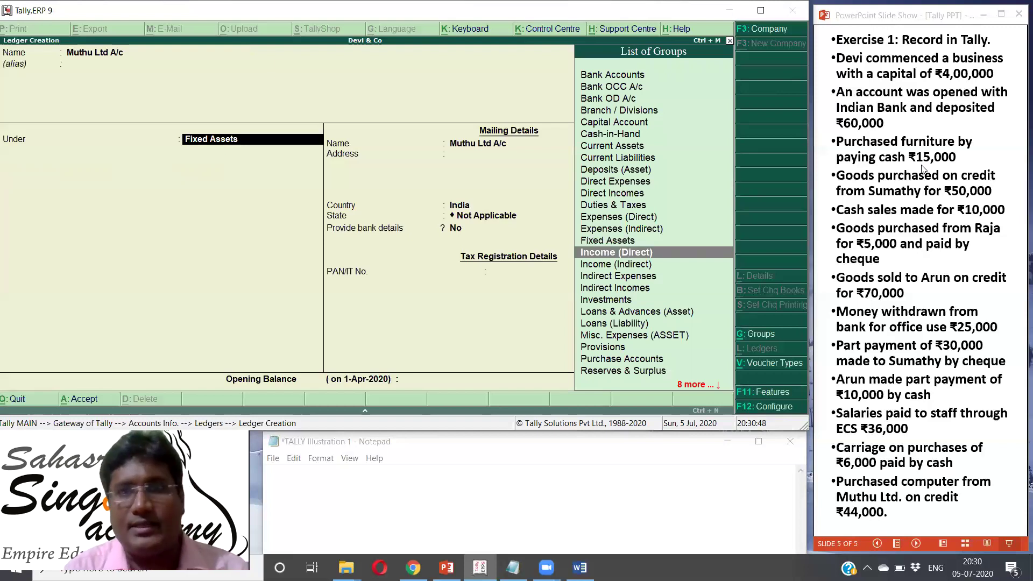
pyautogui.press('Down')
pyautogui.press('Down')
pyautogui.press('Down')
pyautogui.press('Down')
pyautogui.press('Down')
pyautogui.press('Down')
pyautogui.press('Down')
pyautogui.press('Down')
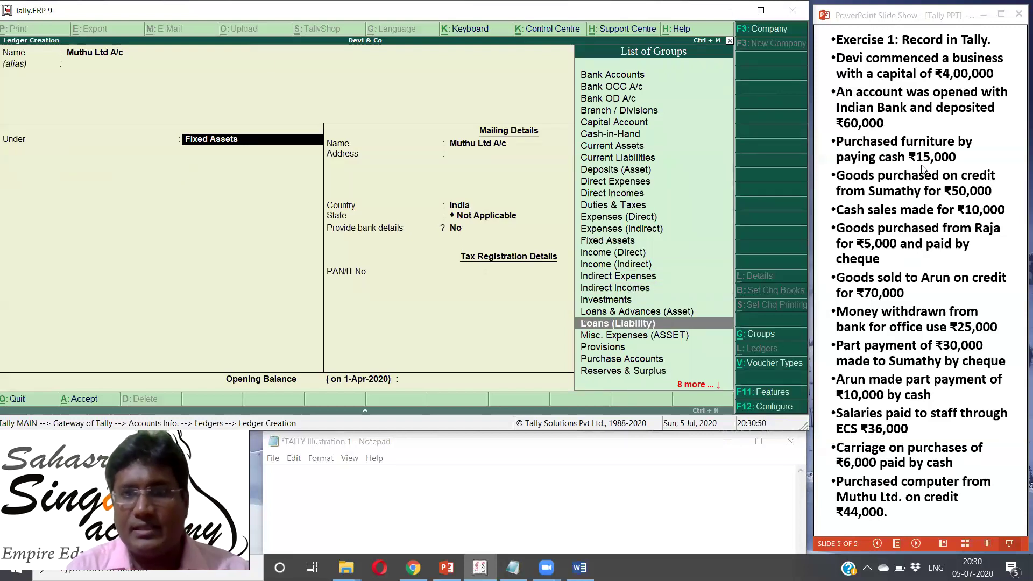
pyautogui.press('Down')
pyautogui.press('Down')
pyautogui.press('Down')
pyautogui.press('Down')
pyautogui.press('Down')
pyautogui.press('Down')
pyautogui.press('Down')
pyautogui.press('Down')
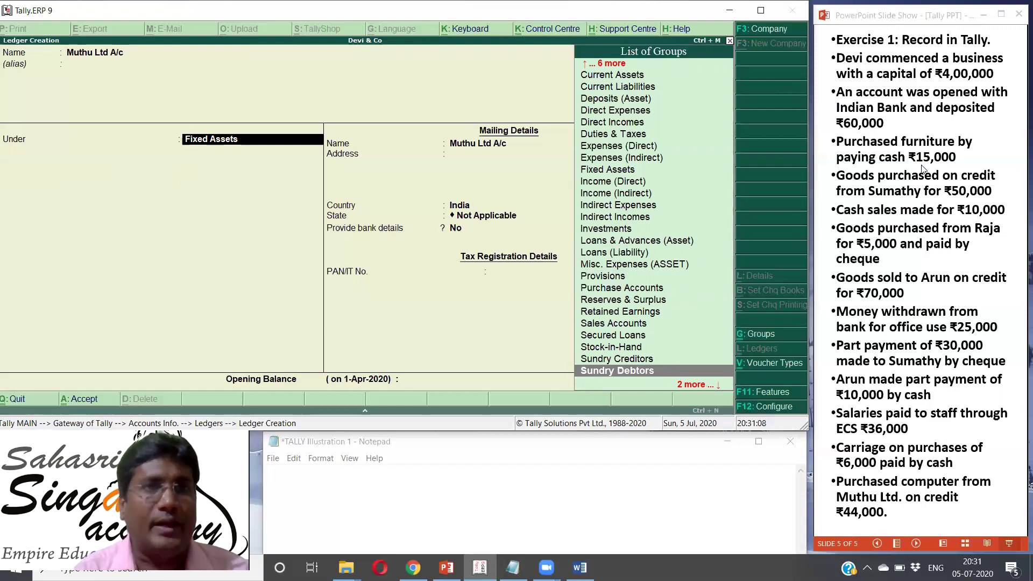
pyautogui.press('Down')
pyautogui.press('Up')
pyautogui.press('Up')
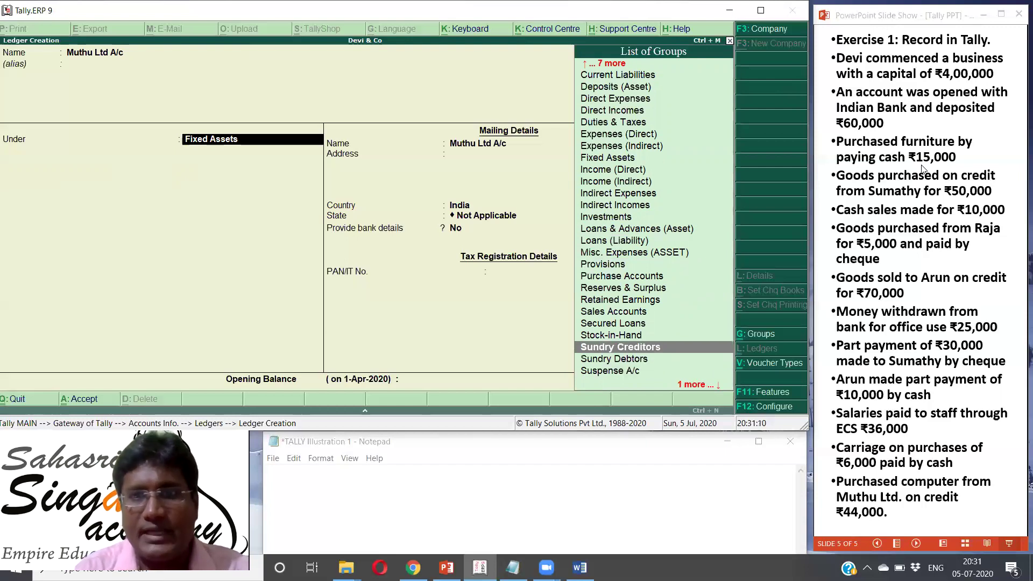
pyautogui.press('Return')
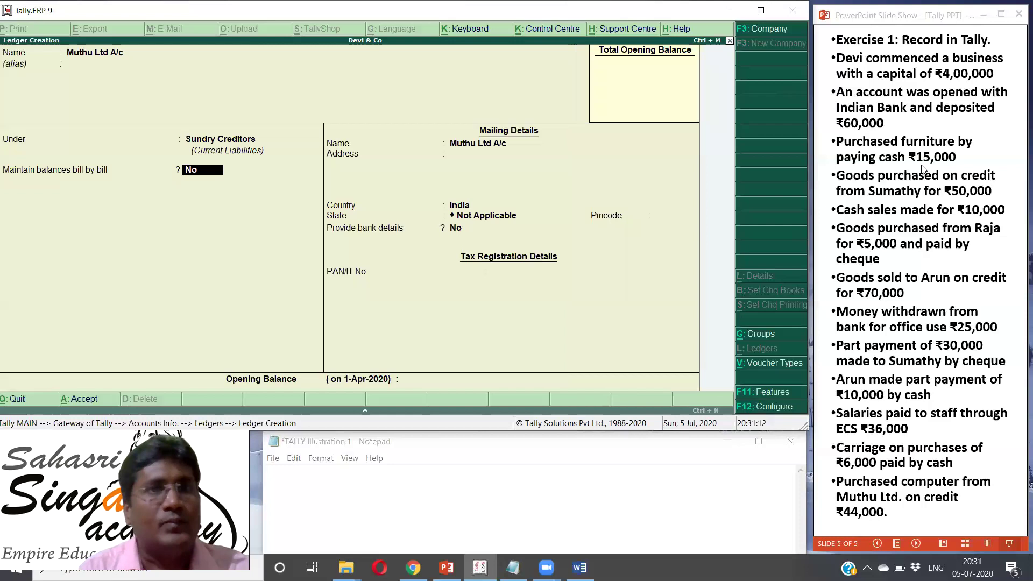
# - Save the Muthu Ltd A/c ledger with bill-by-bill balances at No and the other fields at their defaults, and leave ledger creation
pyautogui.press('Return')
pyautogui.press('Return')
pyautogui.press('Return')
pyautogui.press('Return')
pyautogui.press('Return')
pyautogui.press('Return')
pyautogui.press('Return')
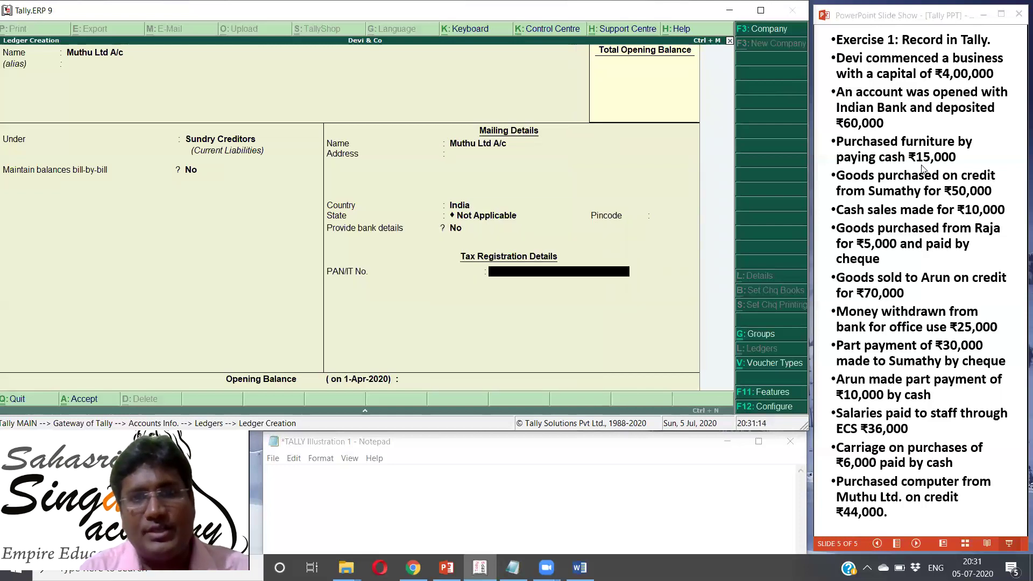
pyautogui.press('Return')
pyautogui.press('Return')
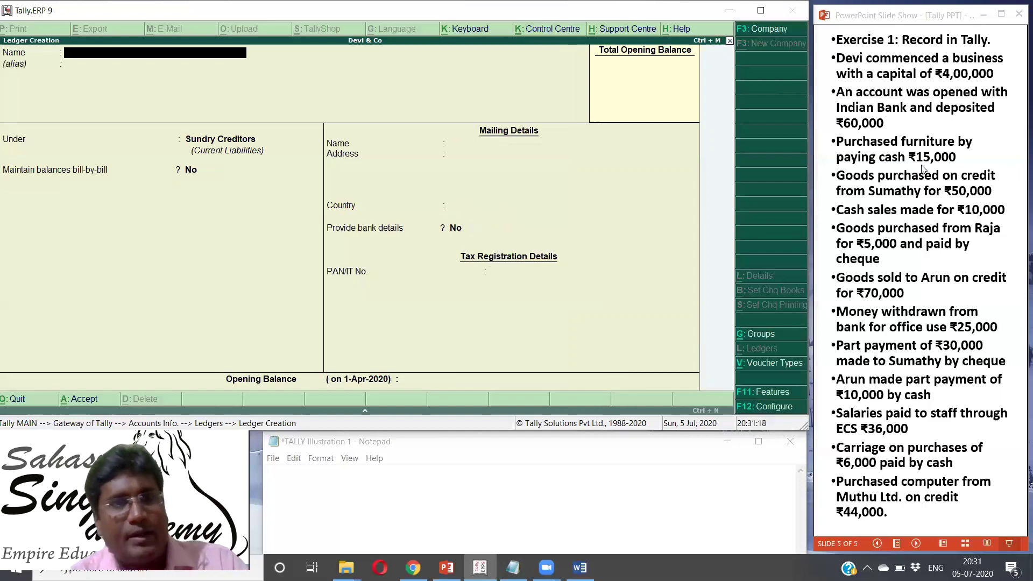
pyautogui.press('Escape')
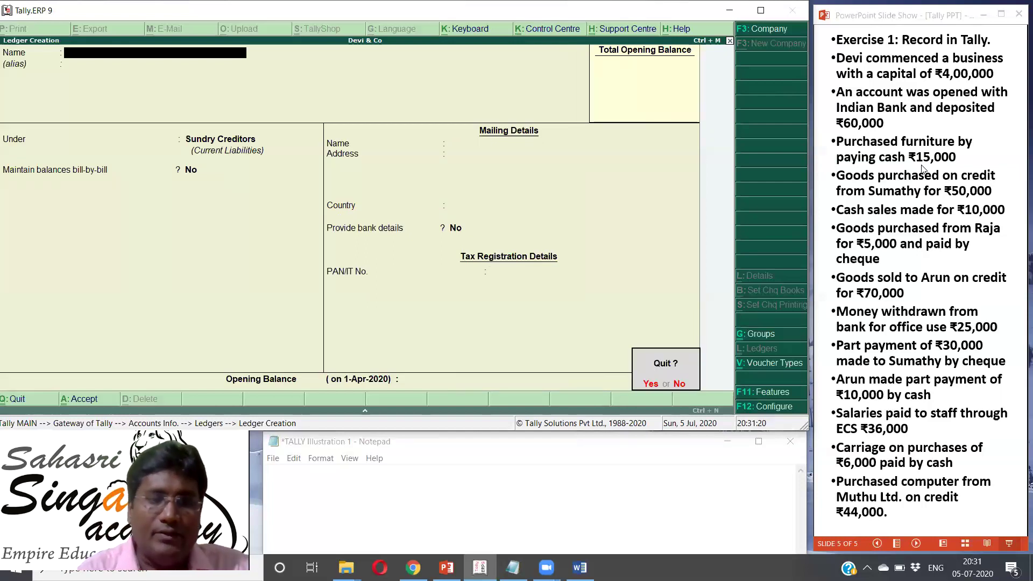
pyautogui.press('y')
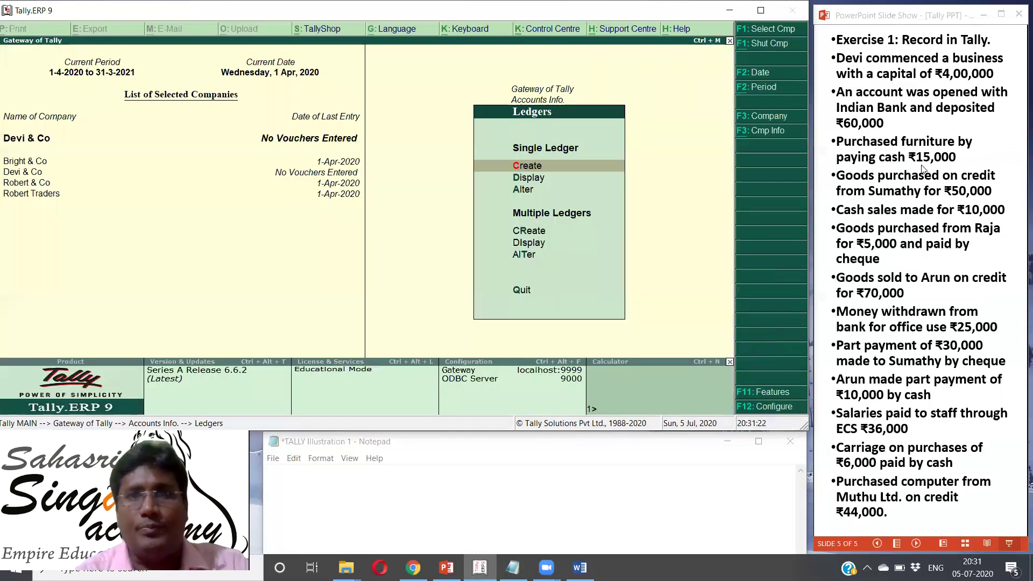
# - Leave the ledger menus for the main gateway and open accounting voucher entry
pyautogui.press('Down')
pyautogui.press('Down')
pyautogui.press('Escape')
pyautogui.press('Escape')
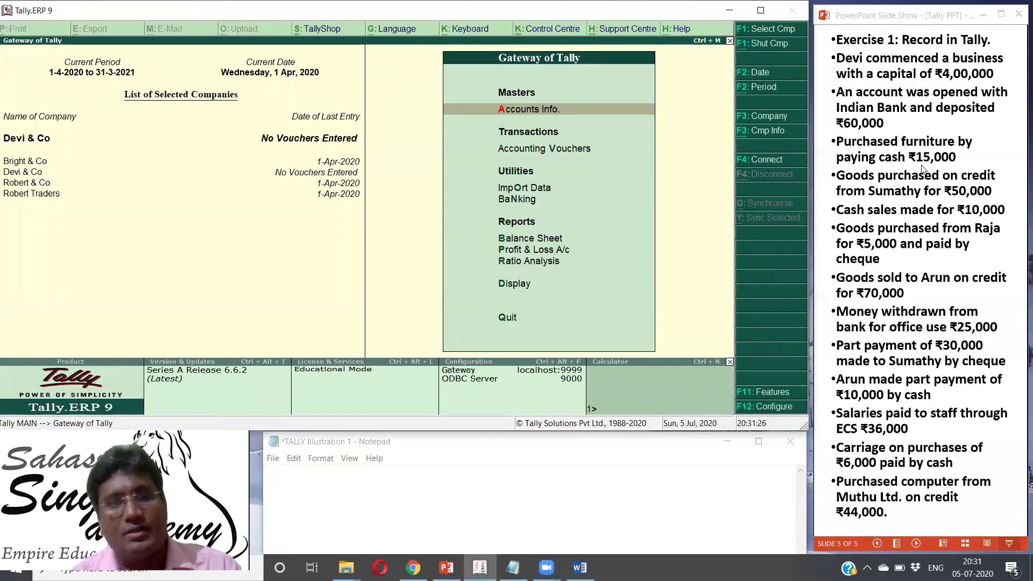
pyautogui.press('Down')
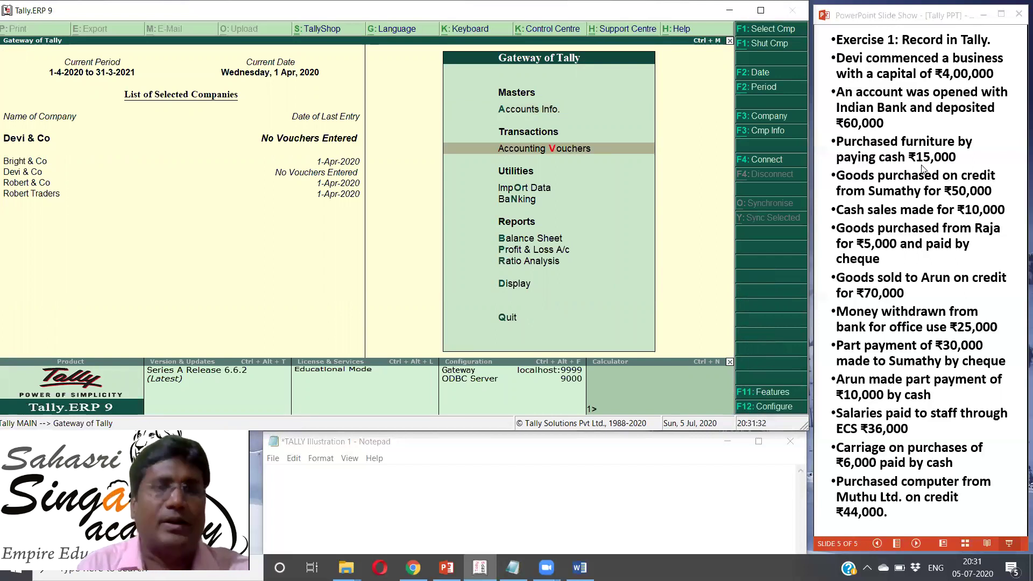
pyautogui.press('Return')
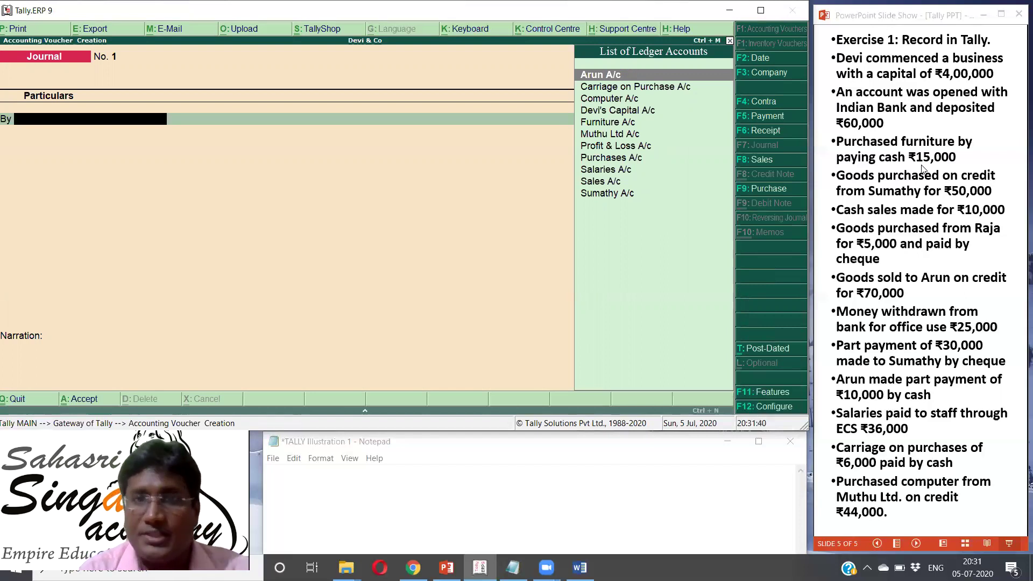
# - Start a receipt voucher with Cash as the account and the owner's capital ledger under particulars
pyautogui.click(759, 132)
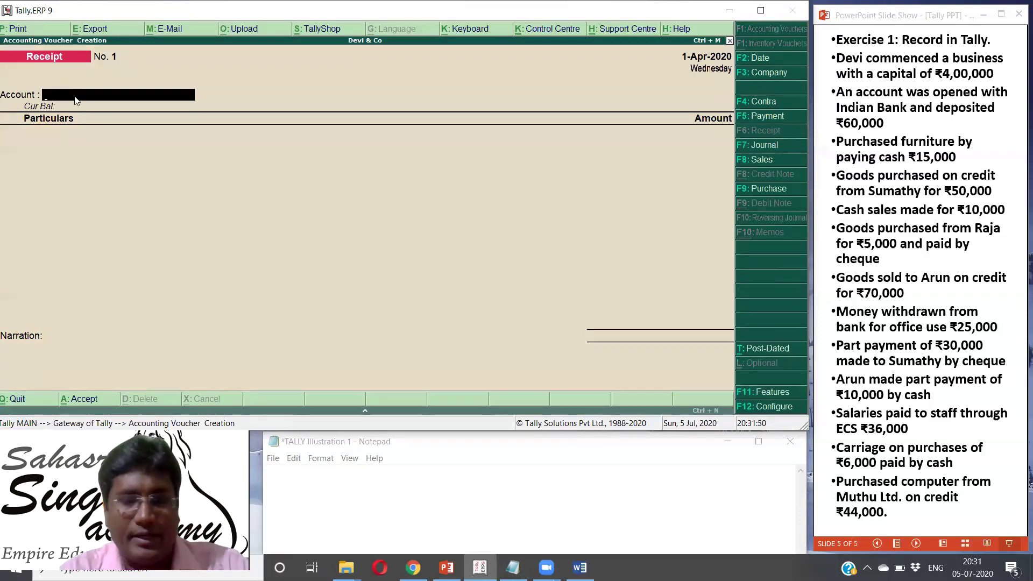
pyautogui.write('ca')
pyautogui.press('Return')
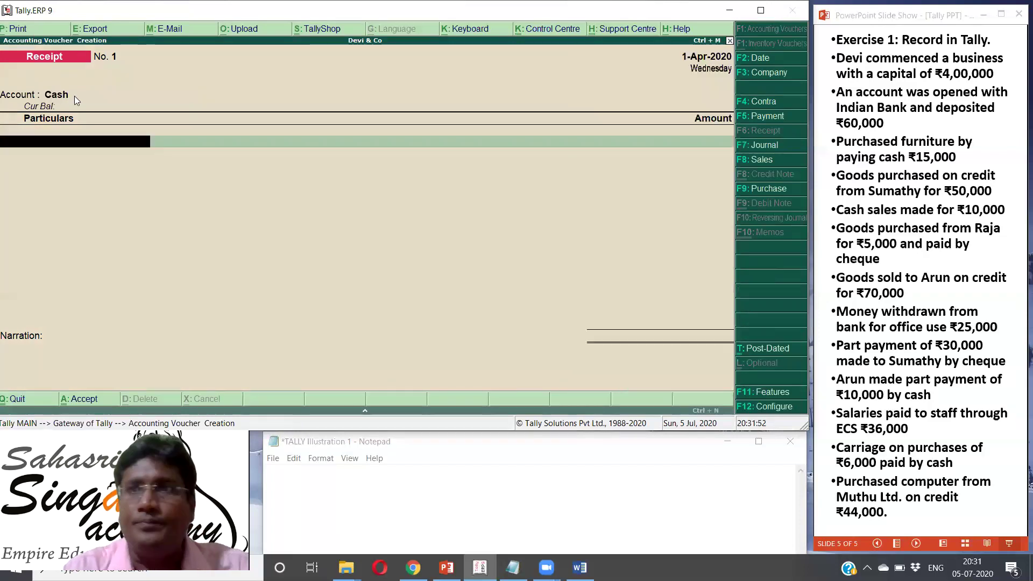
pyautogui.write('De')
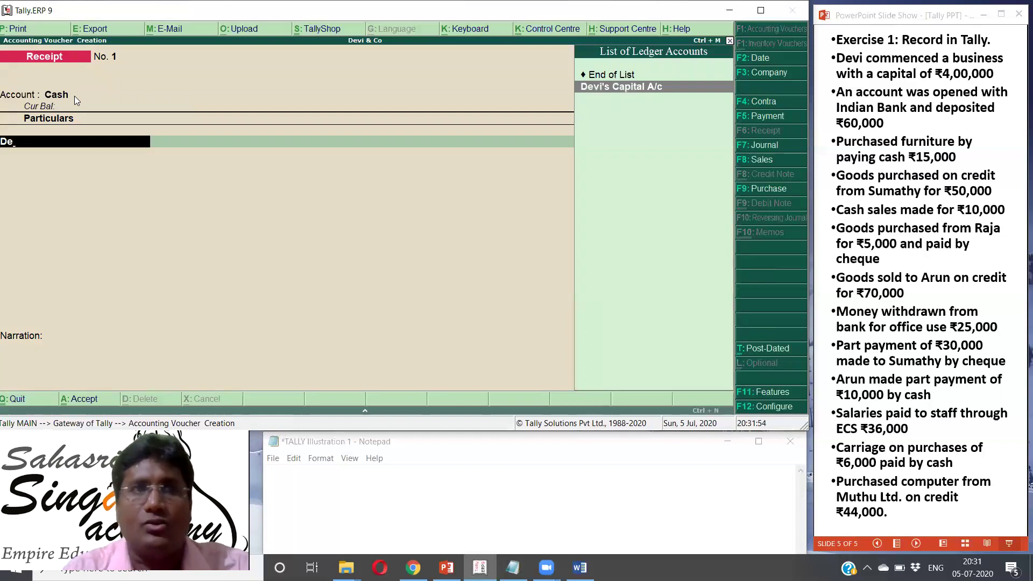
pyautogui.press('Return')
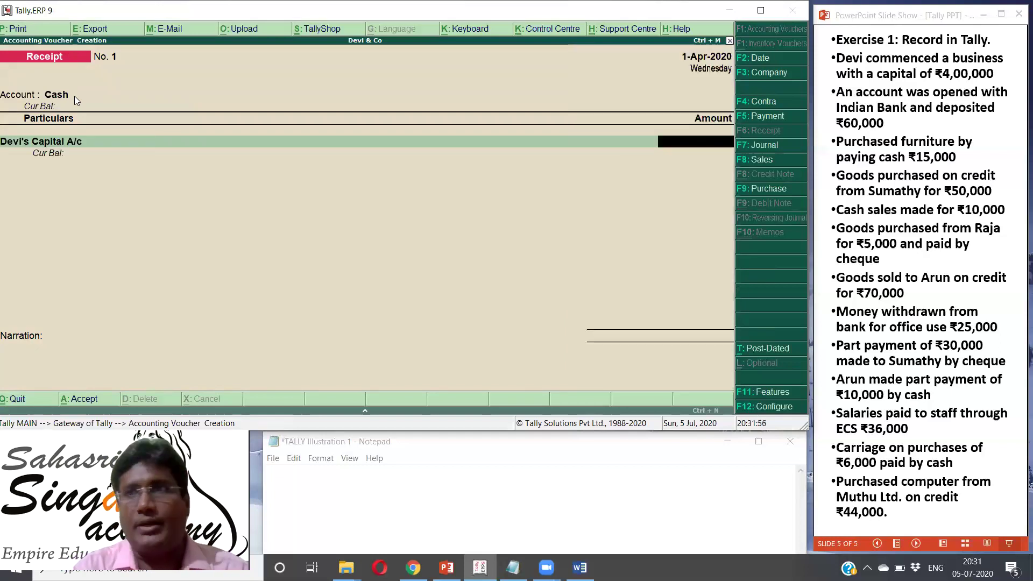
# - Enter 400000 as the capital receipt amount and save the voucher without a narration
pyautogui.write('400000')
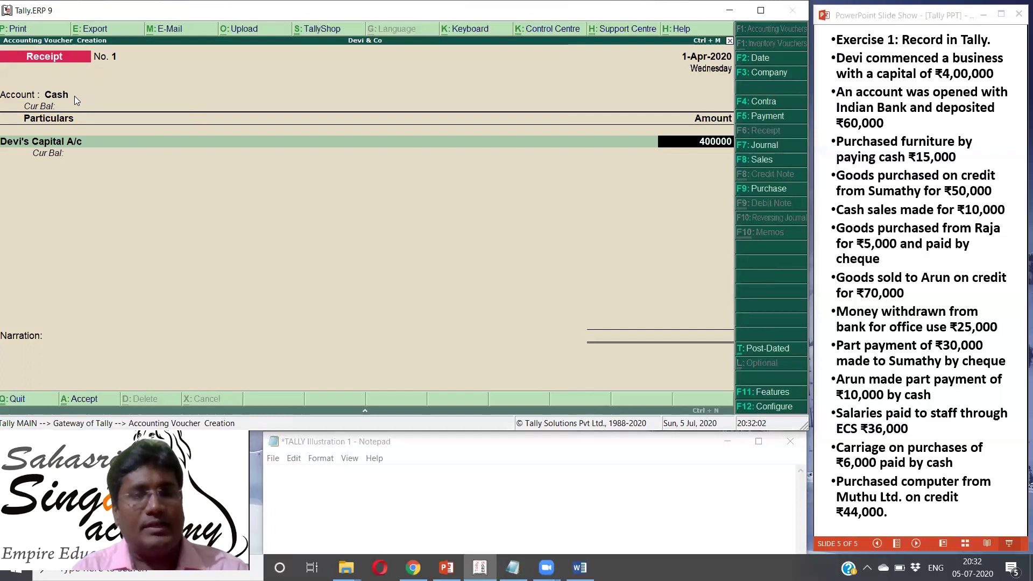
pyautogui.press('Return')
pyautogui.press('Return')
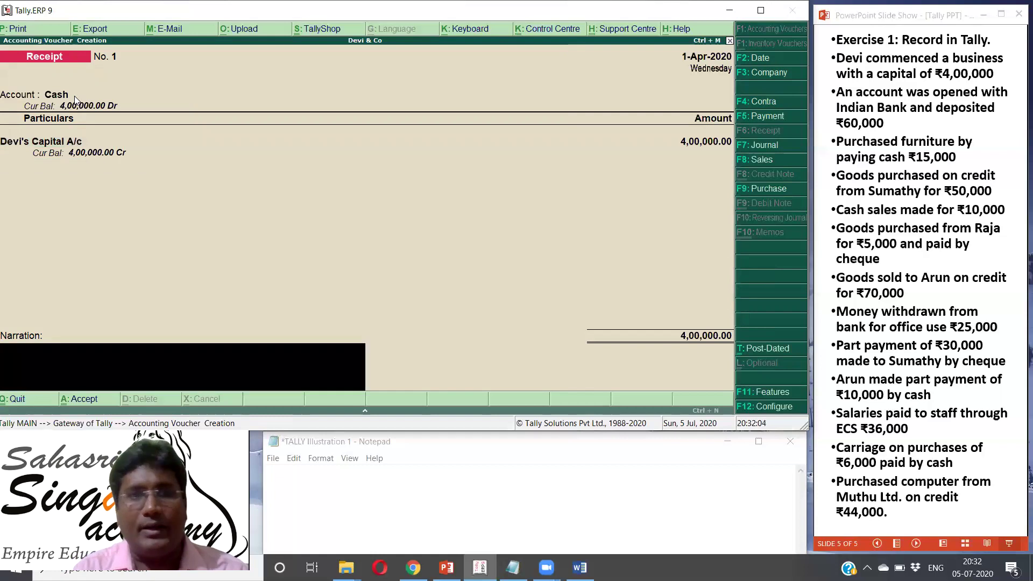
pyautogui.press('Return')
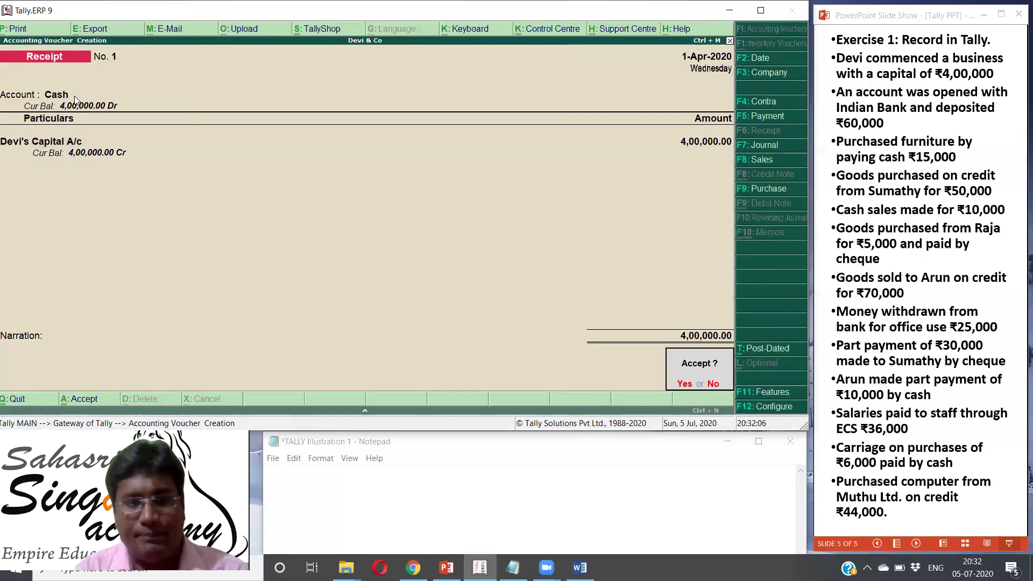
pyautogui.press('Return')
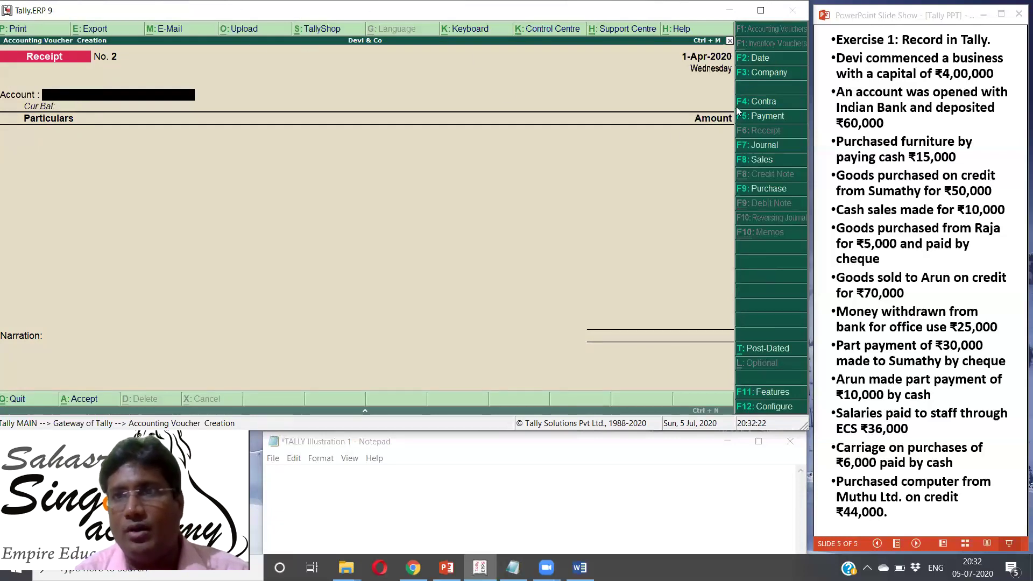
# - Start a contra voucher with Indian Bank A/c as the account and a 60000 Cash entry under particulars
pyautogui.click(759, 101)
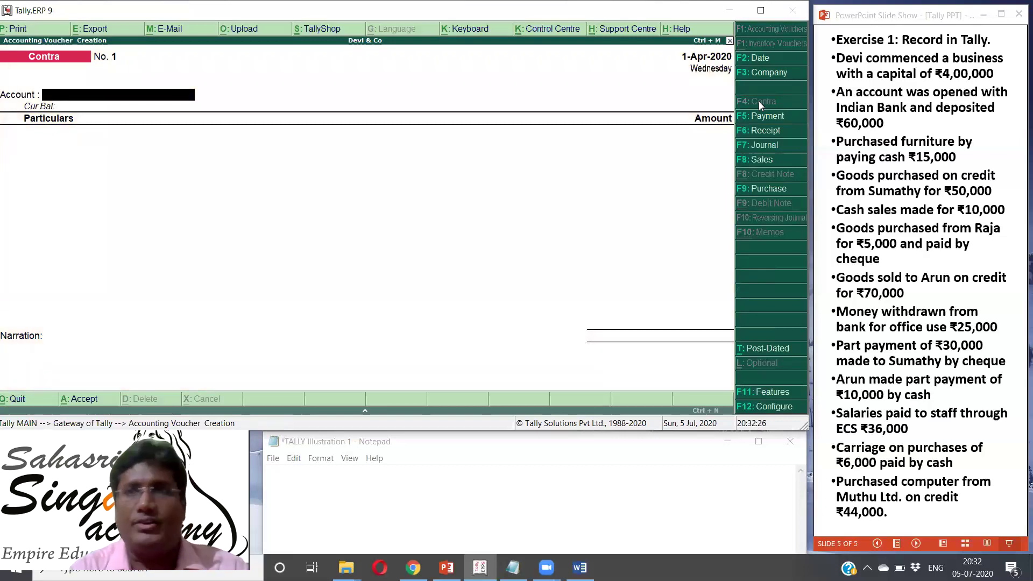
pyautogui.write('Ind')
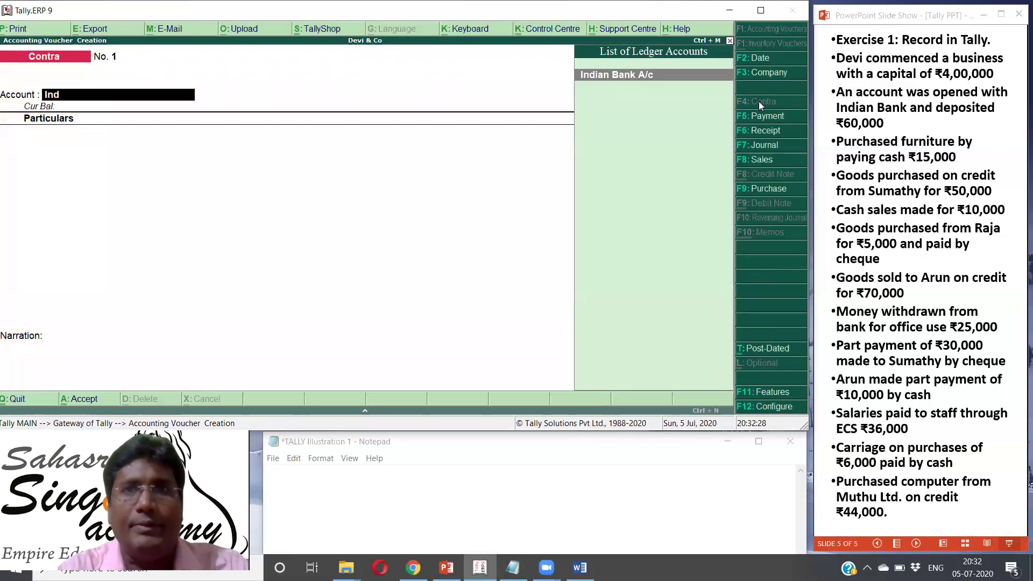
pyautogui.click(658, 75)
pyautogui.write('Cash')
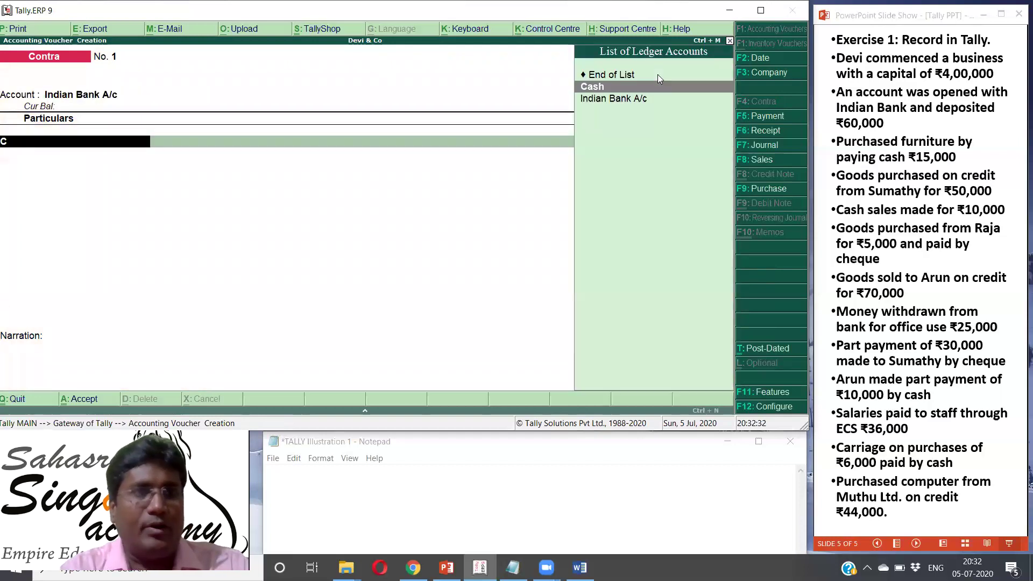
pyautogui.click(627, 86)
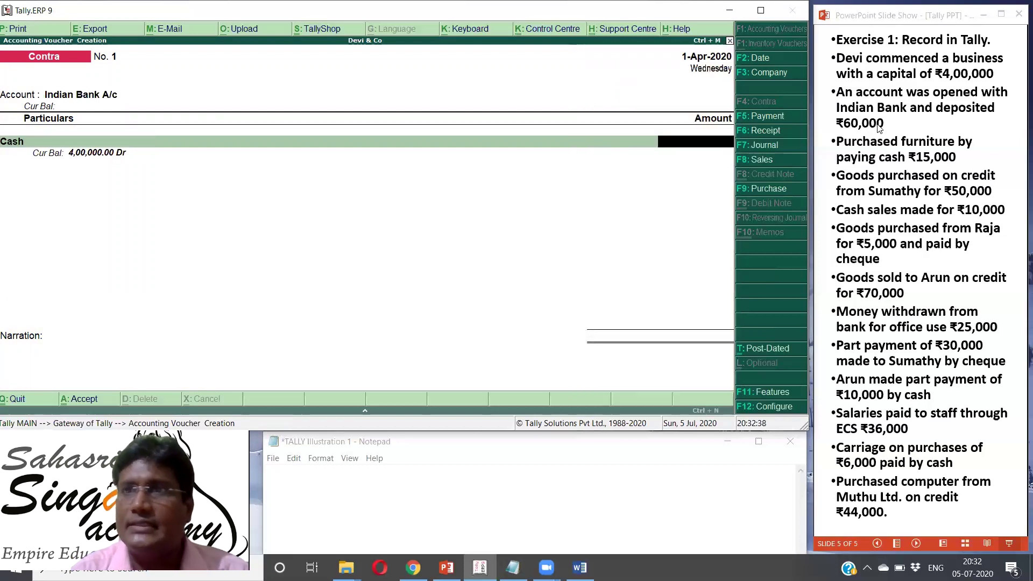
pyautogui.write('60000')
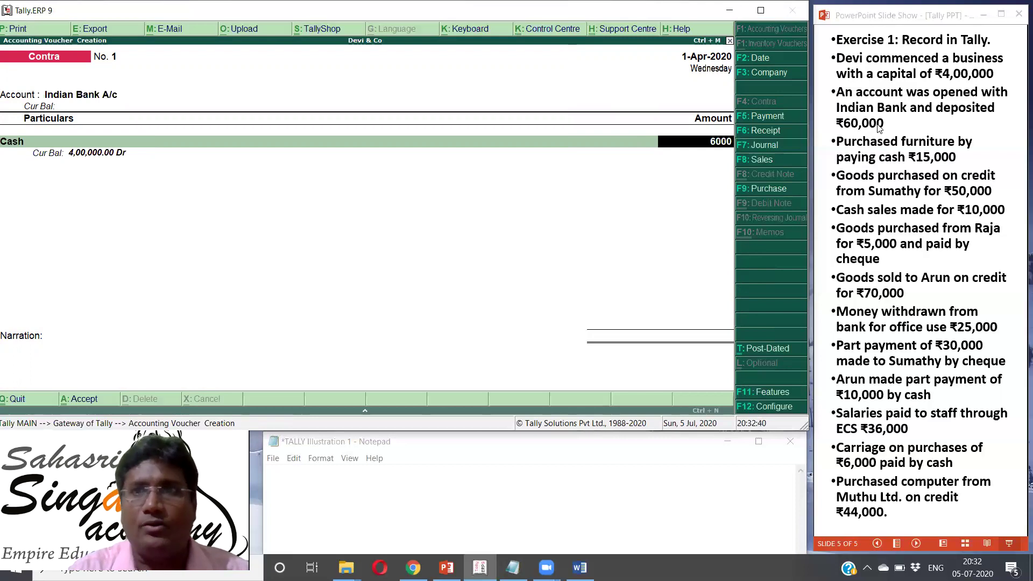
pyautogui.press('Return')
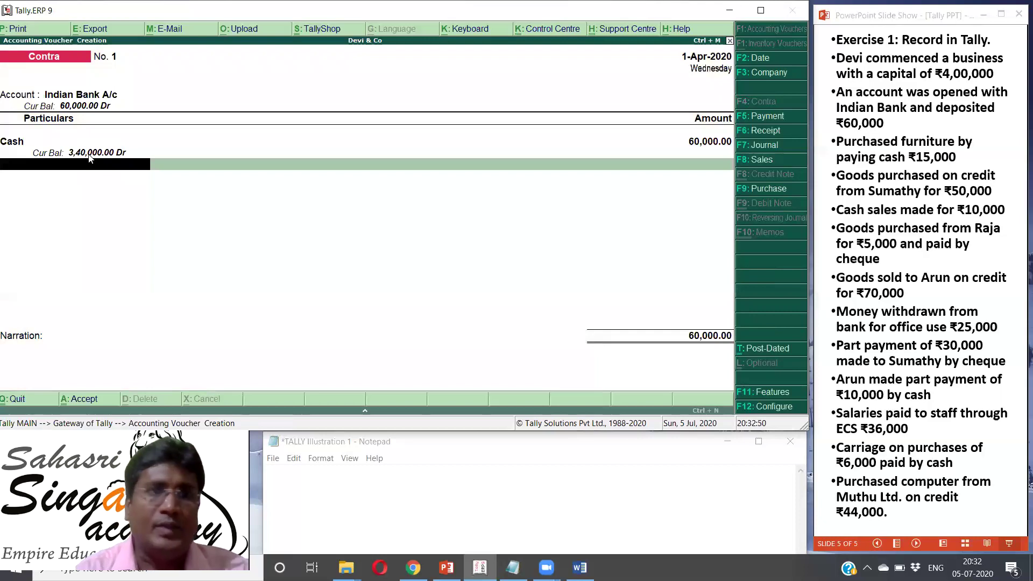
# - Skip the cash denominations, leave the bank allocation's instrument details blank and save the contra voucher without a narration
pyautogui.press('Return')
pyautogui.press('Return')
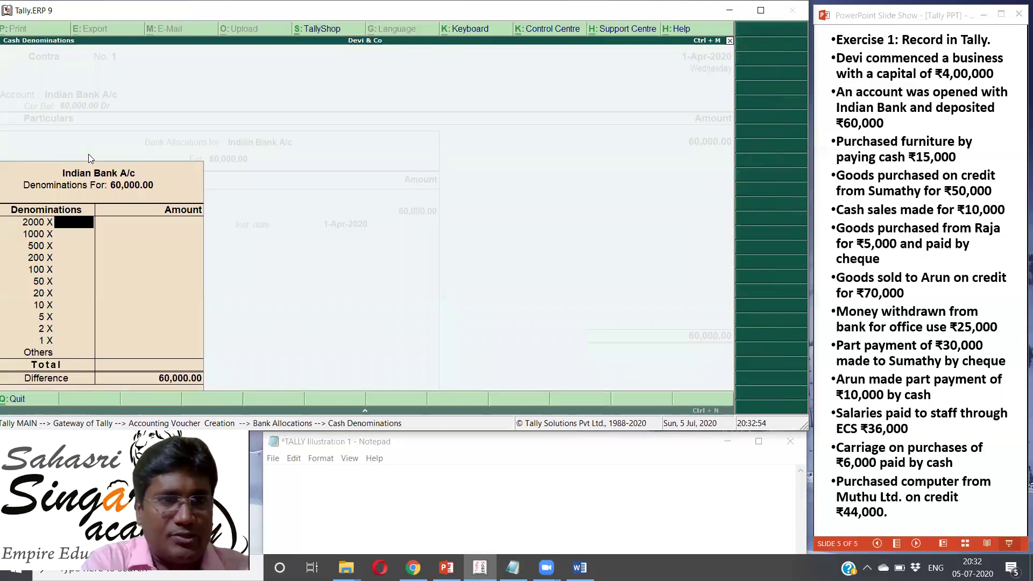
pyautogui.press('Escape')
pyautogui.press('y')
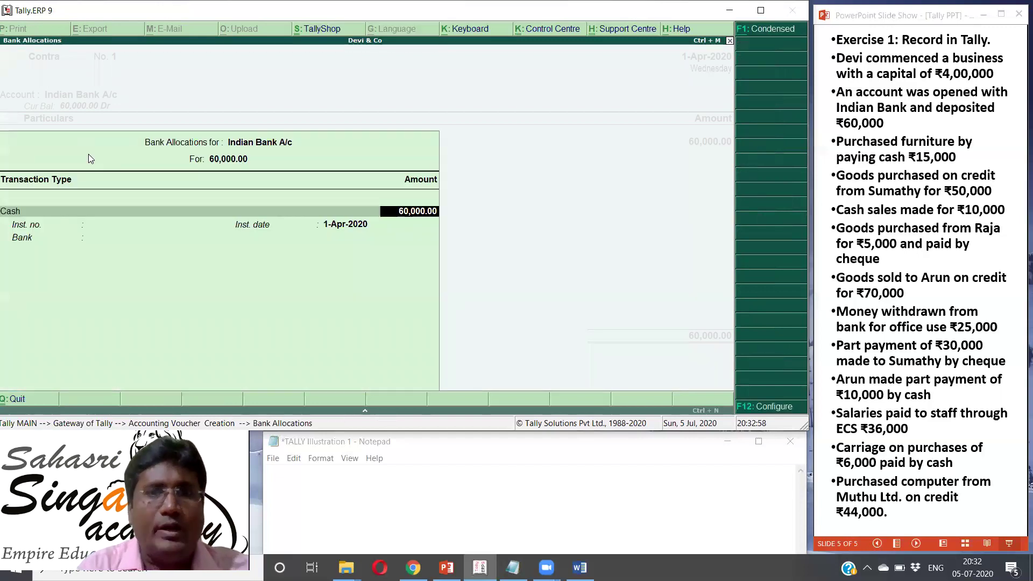
pyautogui.press('Return')
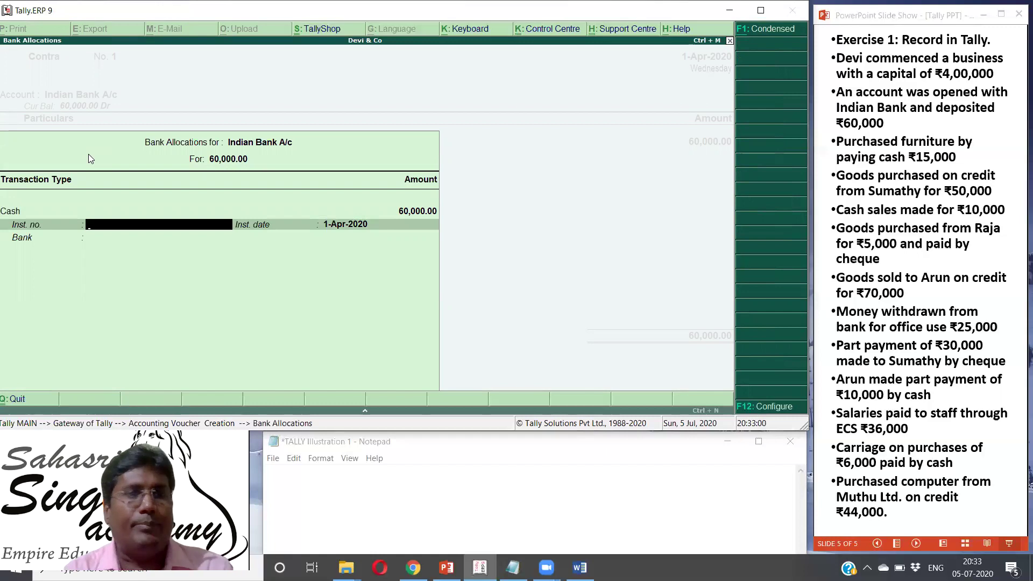
pyautogui.press('Return')
pyautogui.press('Return')
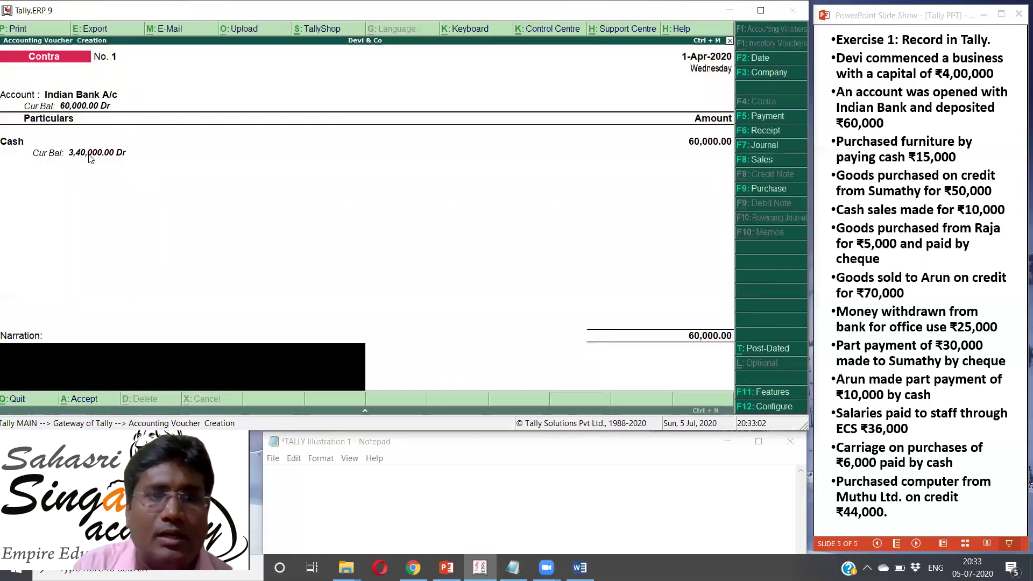
pyautogui.press('Return')
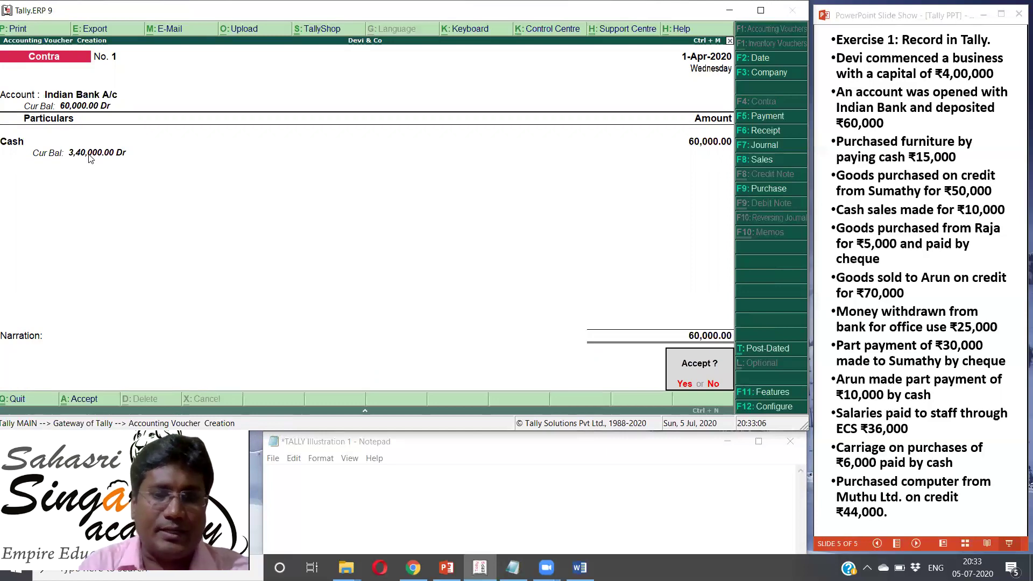
pyautogui.press('Return')
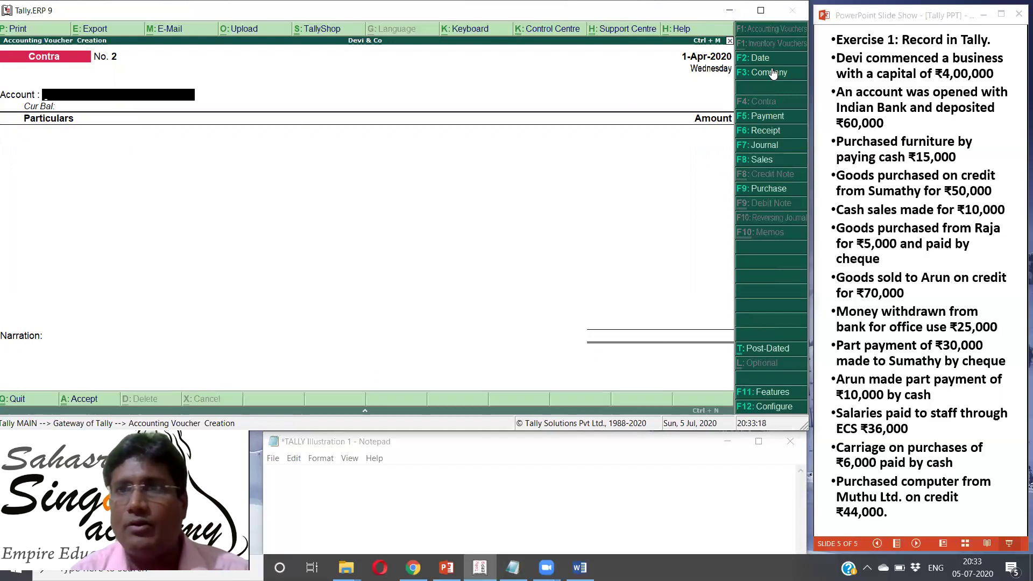
# - Start a payment voucher with Cash as the account and enter Furniture A/c with an amount of 15000
pyautogui.click(770, 190)
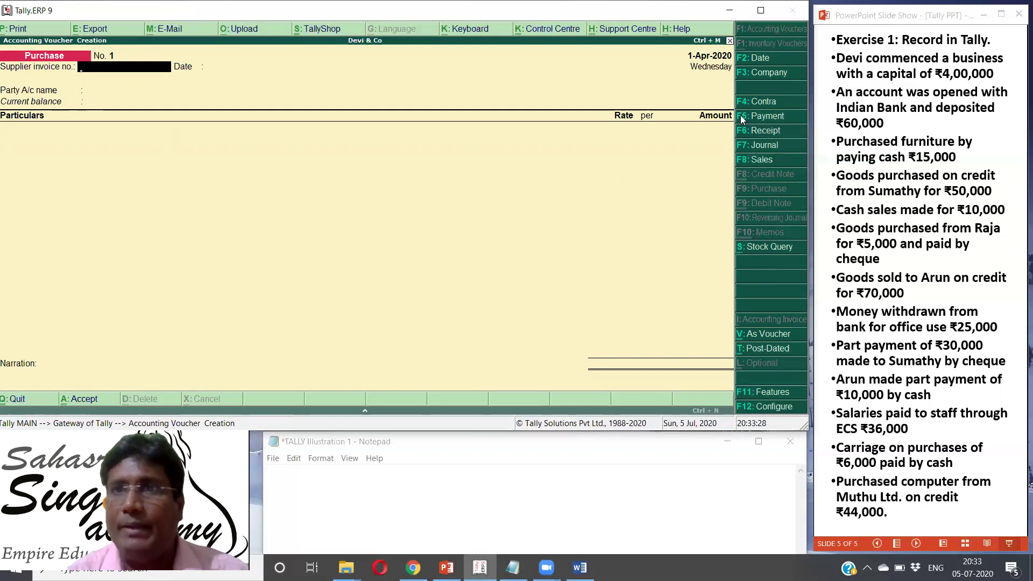
pyautogui.click(778, 119)
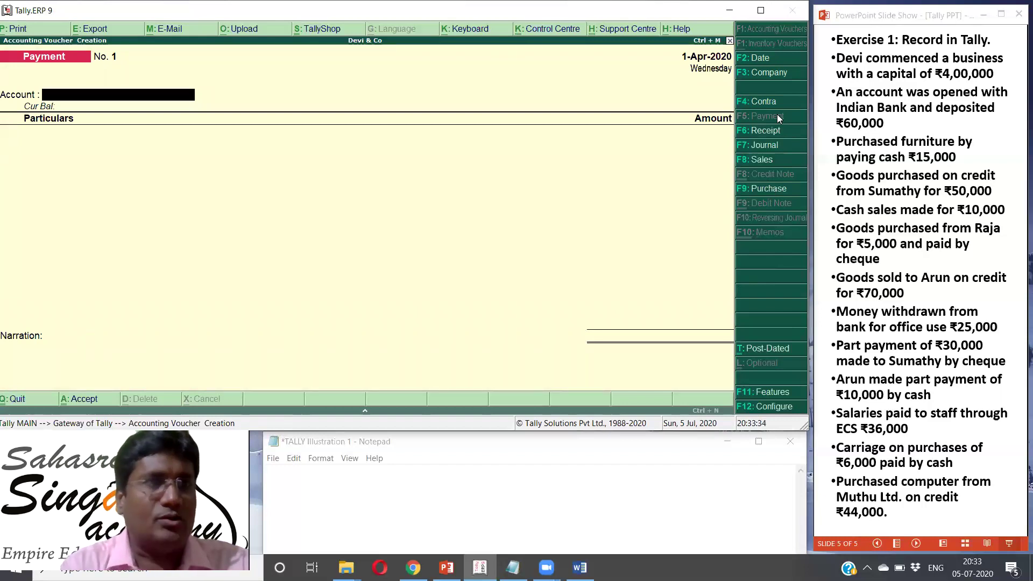
pyautogui.write('C')
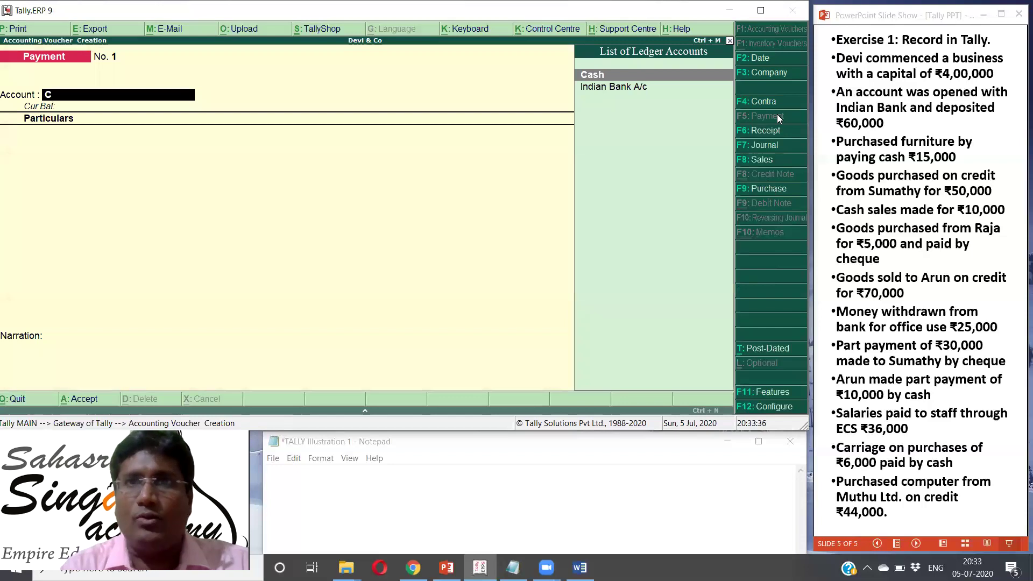
pyautogui.press('Return')
pyautogui.write('Pur')
pyautogui.press('BackSpace')
pyautogui.press('BackSpace')
pyautogui.press('BackSpace')
pyautogui.write('Fu')
pyautogui.press('Return')
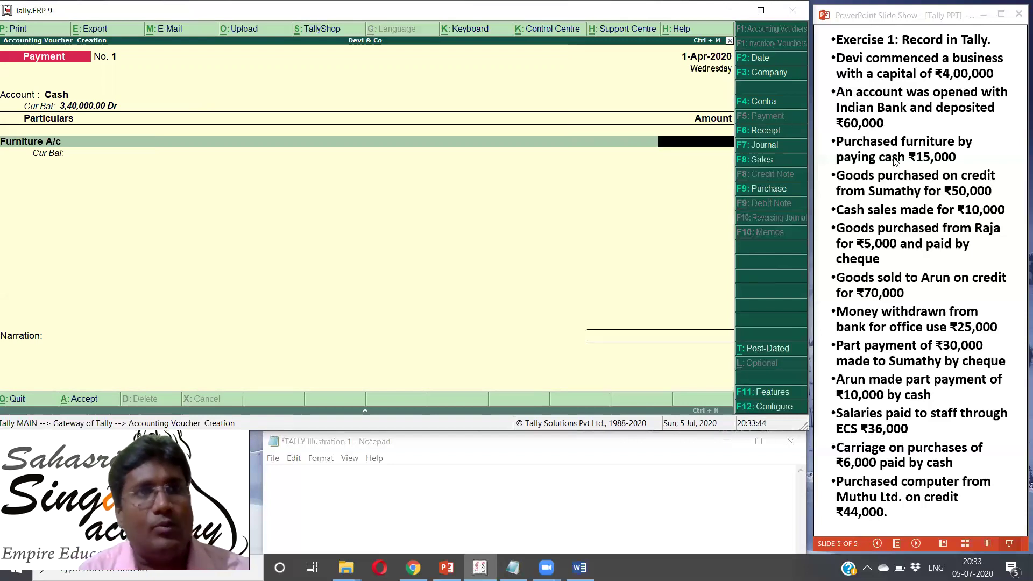
pyautogui.write('15000')
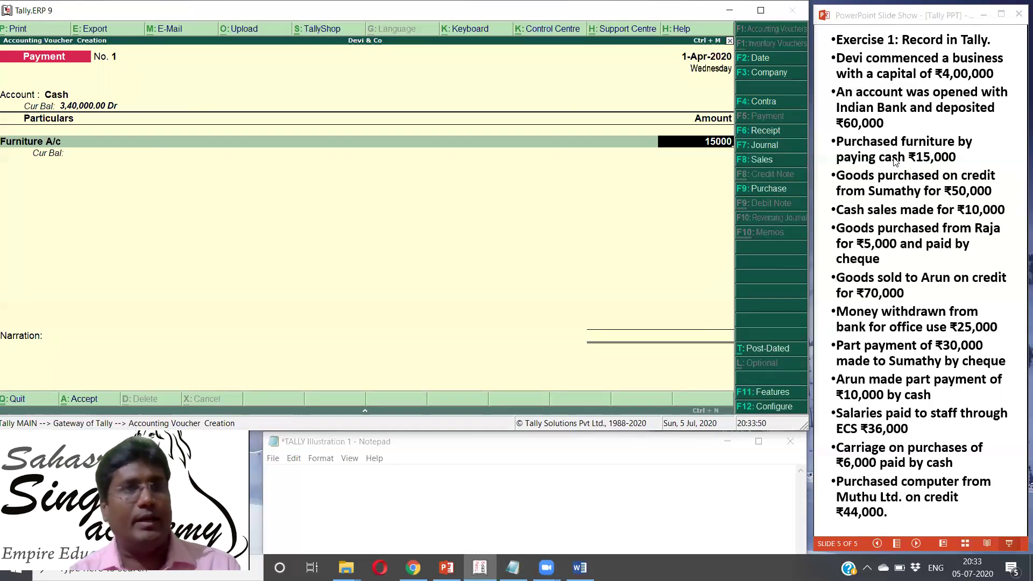
pyautogui.press('Return')
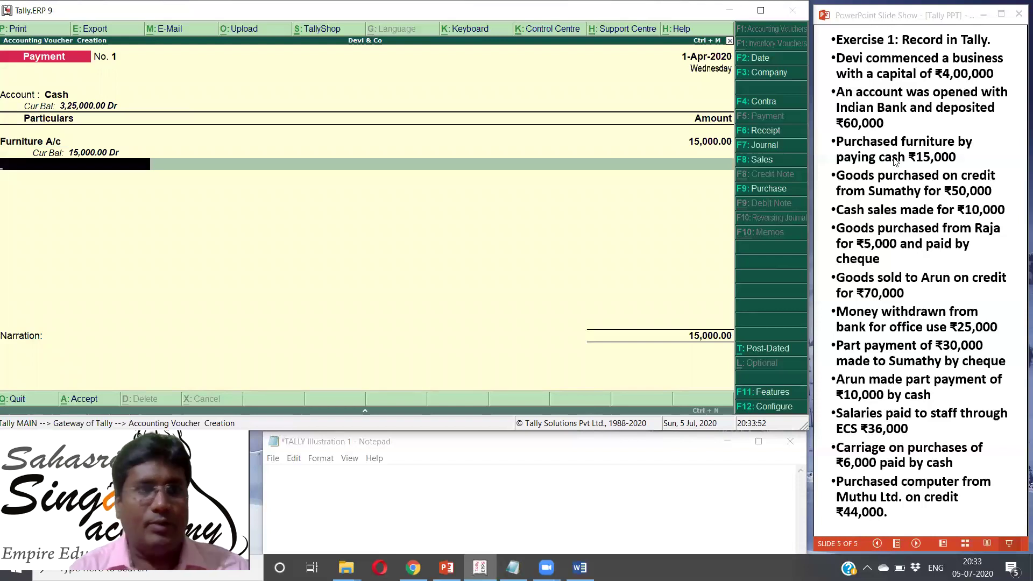
# - Return to the Furniture A/c line of the payment voucher, clear its amount and enter 1
pyautogui.press('BackSpace')
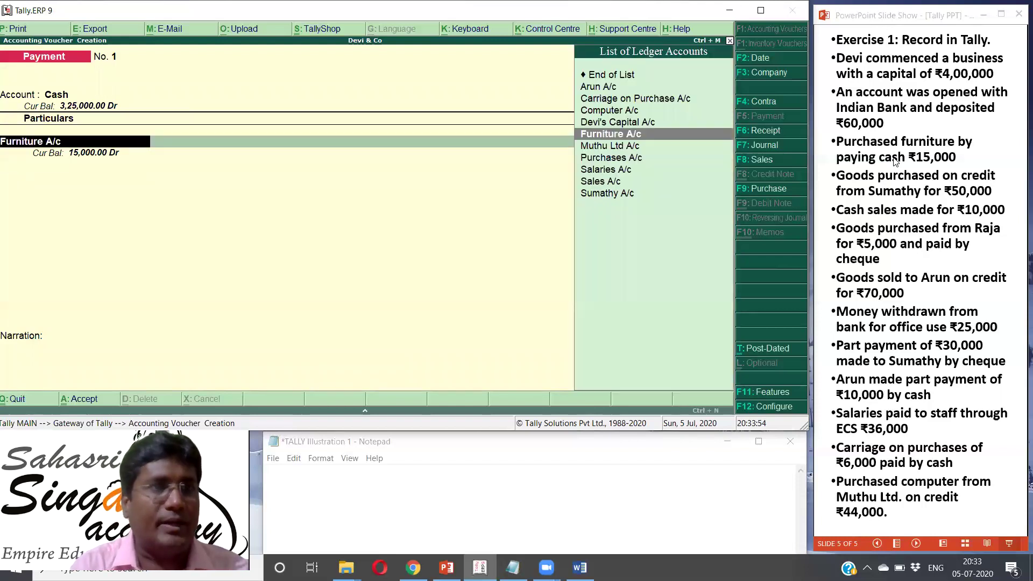
pyautogui.press('Return')
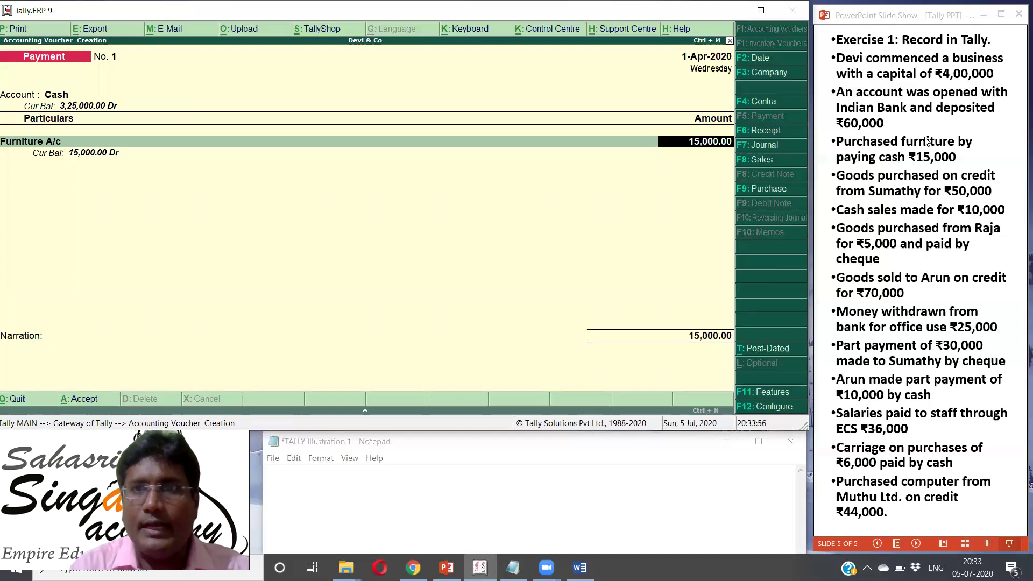
pyautogui.press('Delete')
pyautogui.press('Delete')
pyautogui.press('Delete')
pyautogui.press('Delete')
pyautogui.press('Delete')
pyautogui.press('Delete')
pyautogui.press('Delete')
pyautogui.press('Delete')
pyautogui.press('Delete')
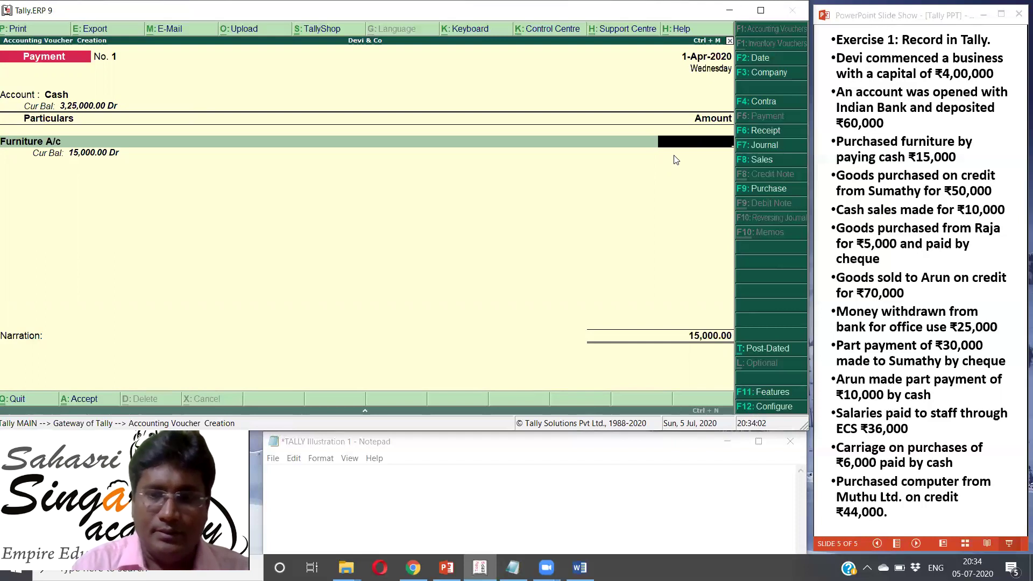
pyautogui.press('Return')
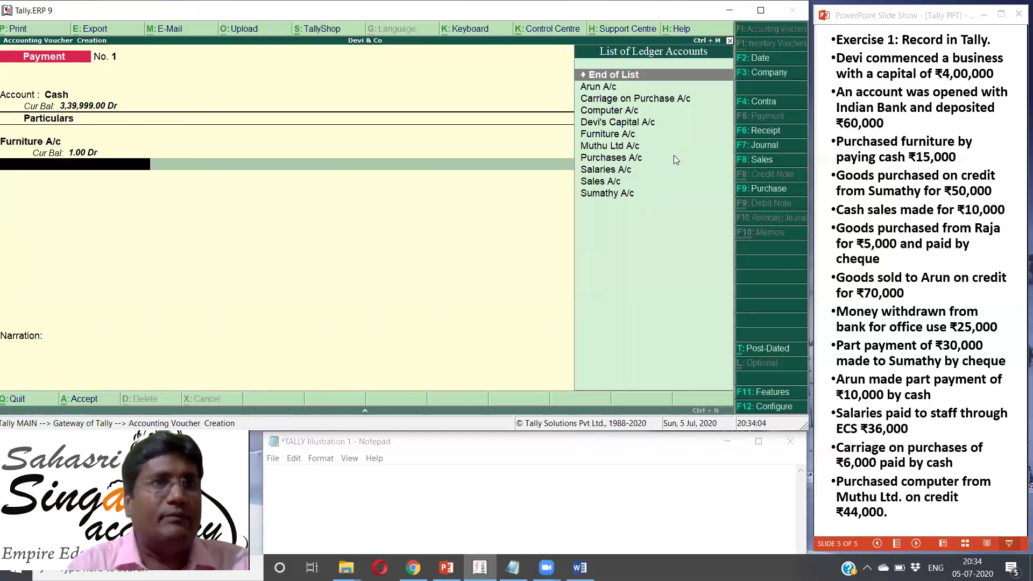
# - Set the Furniture A/c amount to 15000 and save the payment voucher without a narration
pyautogui.press('BackSpace')
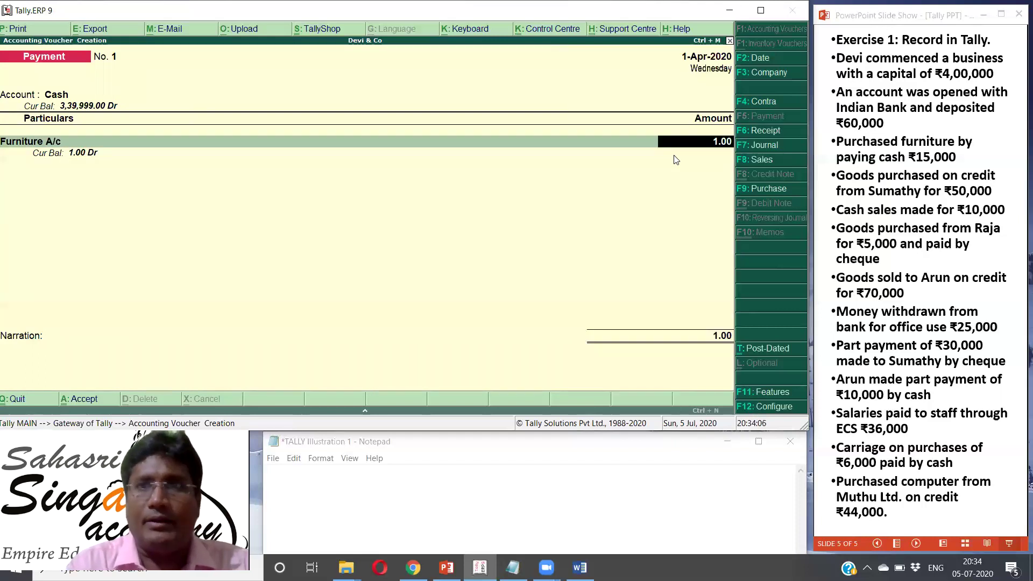
pyautogui.write('1')
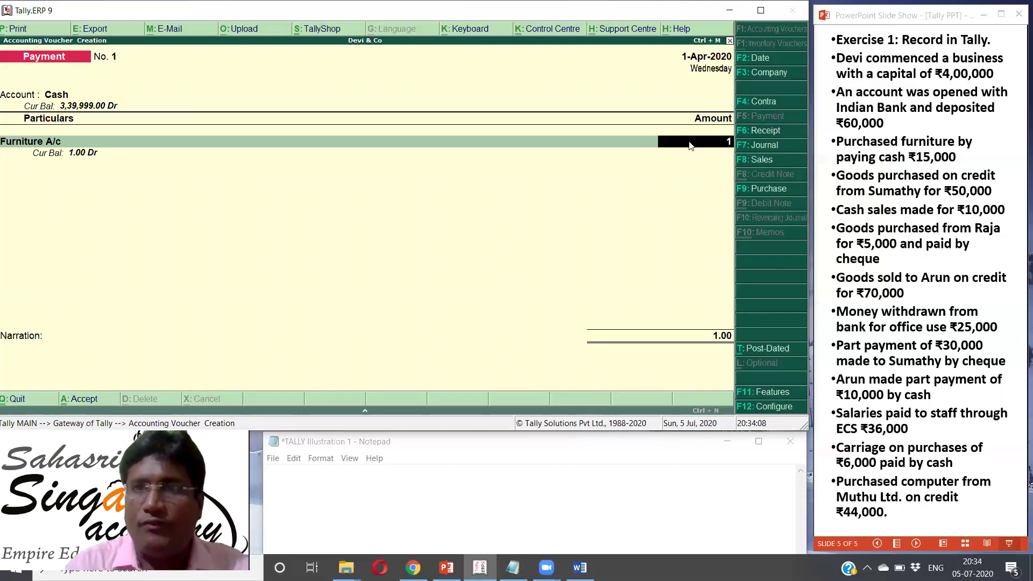
pyautogui.write('5000')
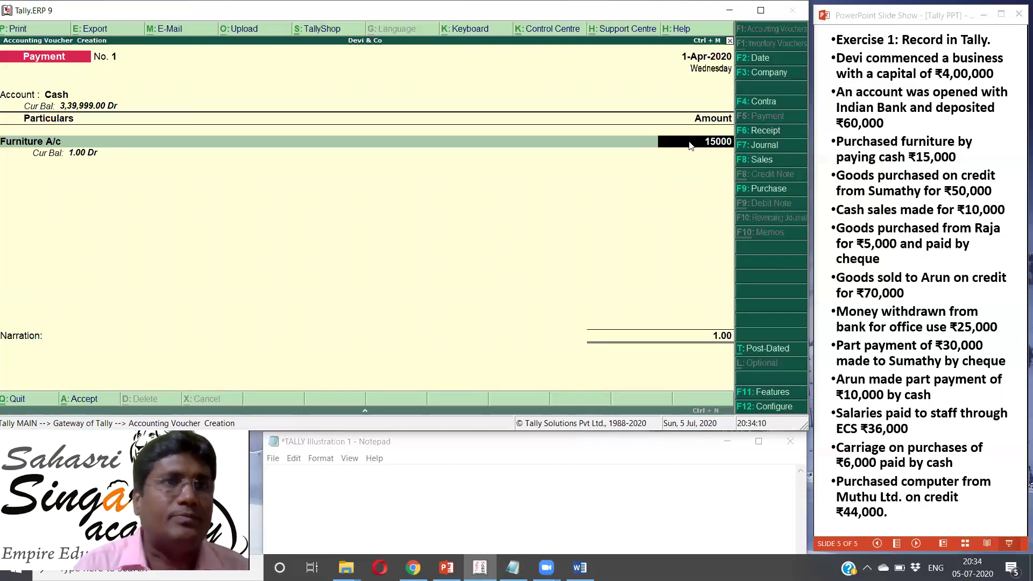
pyautogui.press('Return')
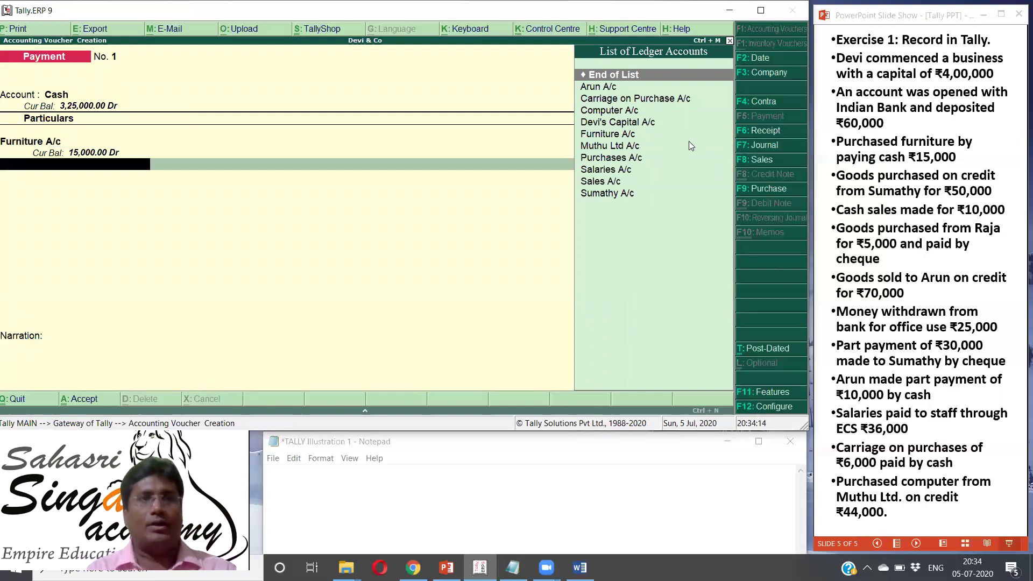
pyautogui.press('Return')
pyautogui.press('Return')
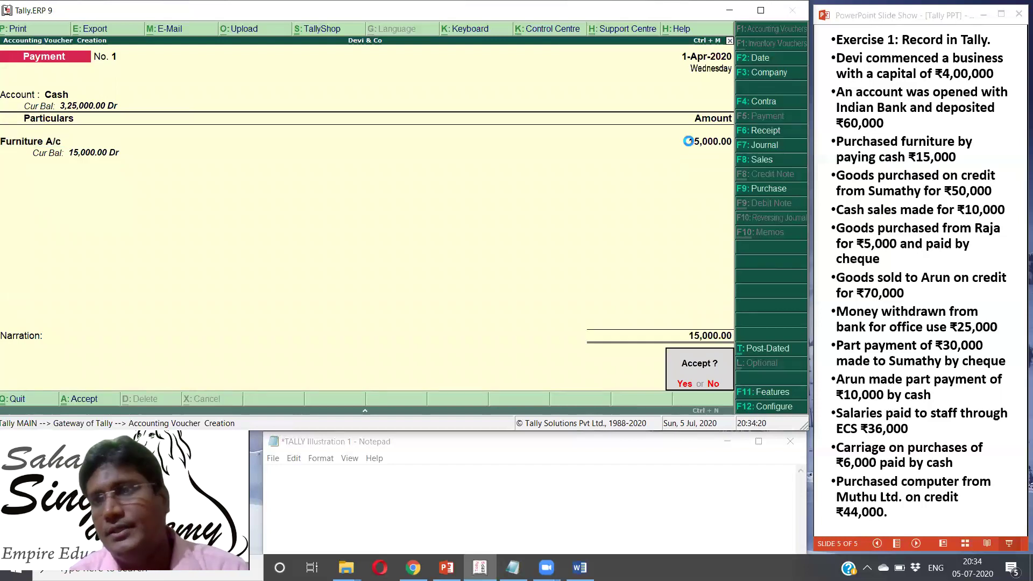
pyautogui.press('Return')
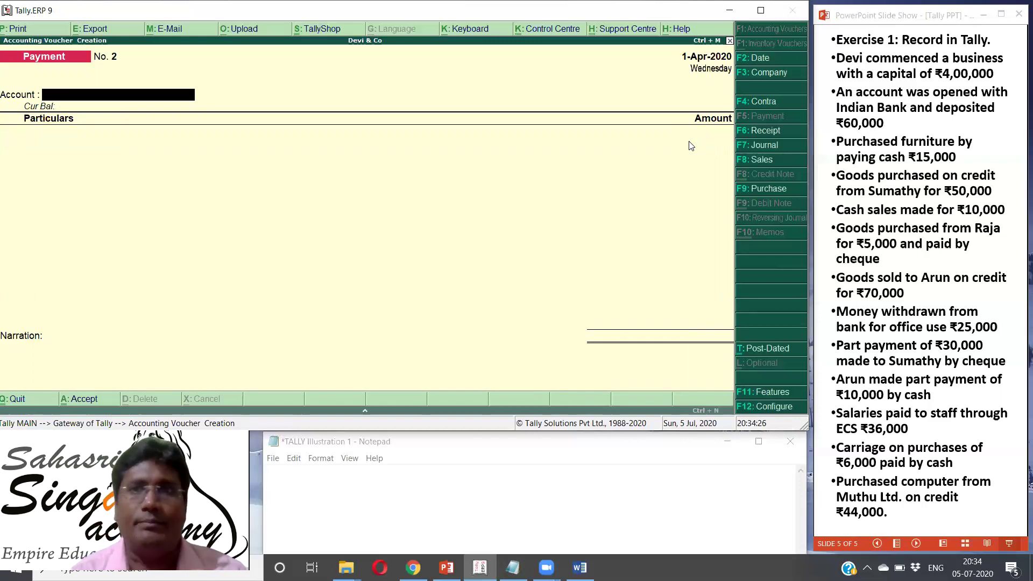
# - Start a purchase voucher without a supplier invoice number and choose the ledger of the exercise's ₹50,000 credit goods supplier as party account
pyautogui.click(769, 189)
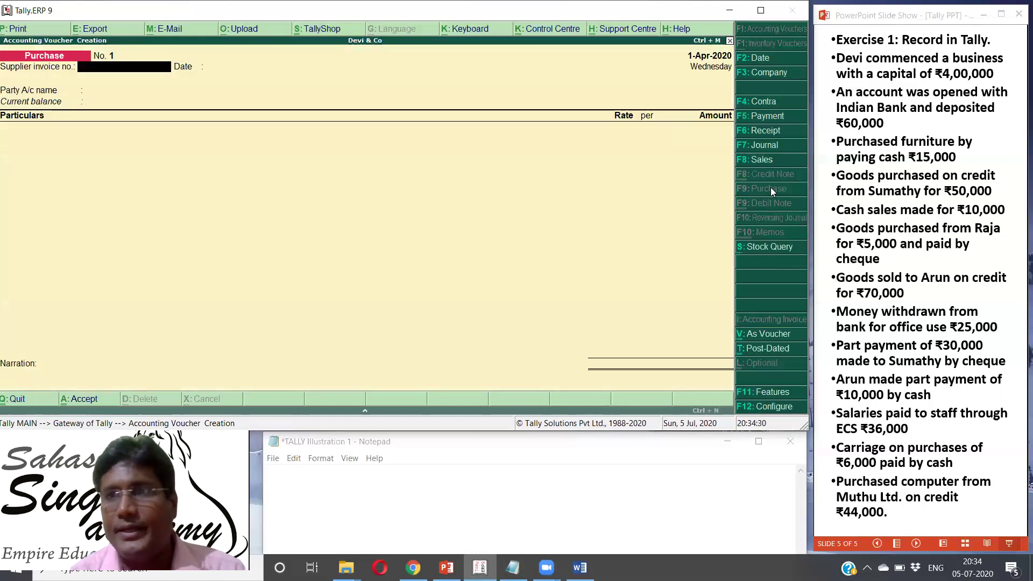
pyautogui.press('Return')
pyautogui.press('Return')
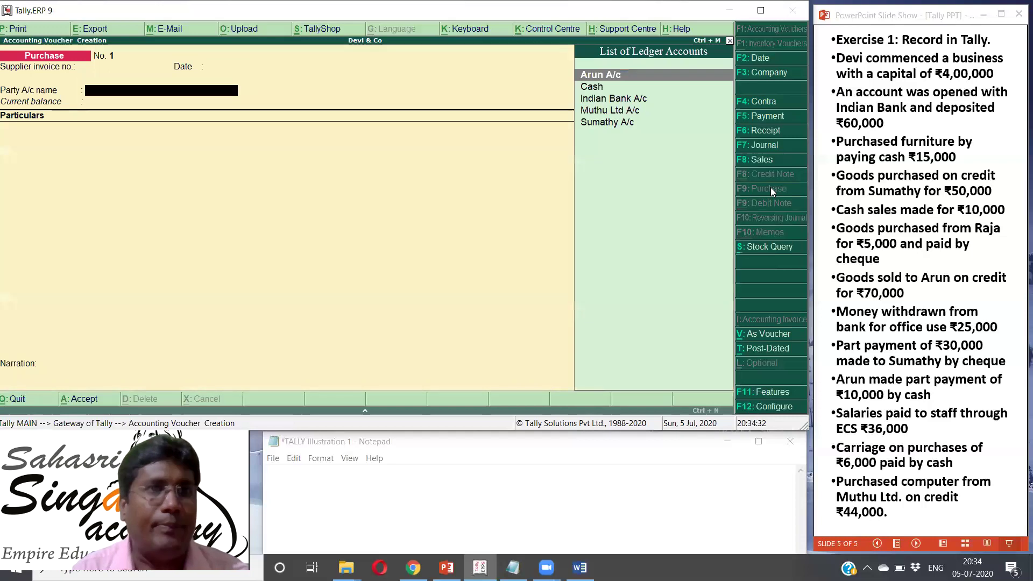
pyautogui.press('Down')
pyautogui.press('Down')
pyautogui.press('Down')
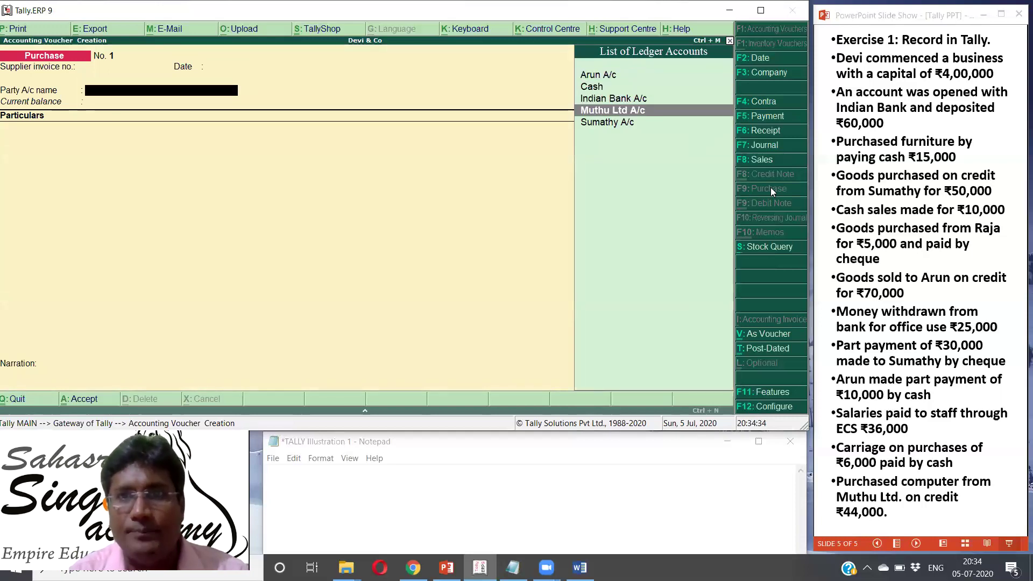
pyautogui.press('Down')
pyautogui.press('Return')
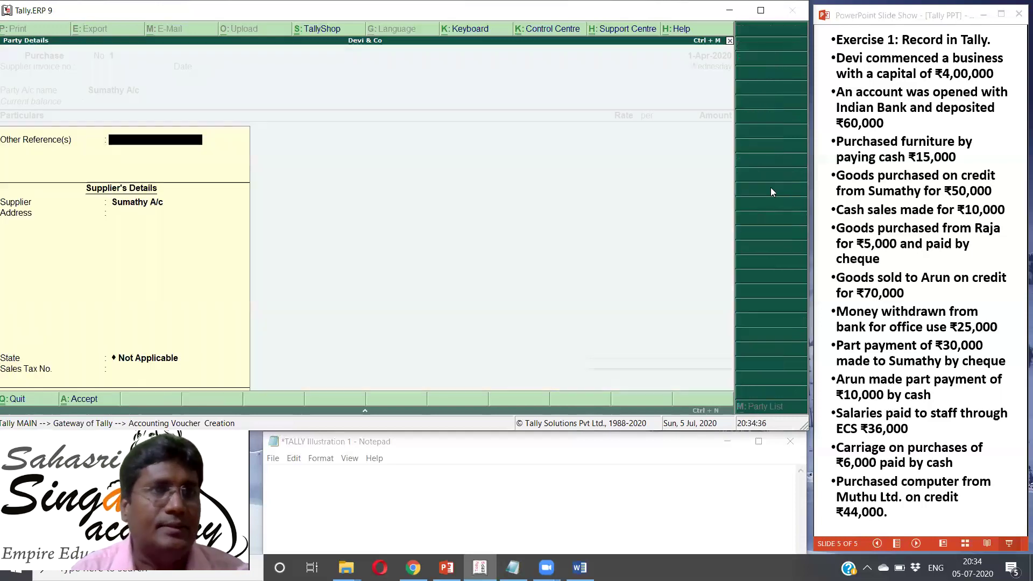
# - Accept the supplier's party details with the reference, address and sales tax number blank and the state as Not Applicable
pyautogui.press('Return')
pyautogui.press('Return')
pyautogui.press('Return')
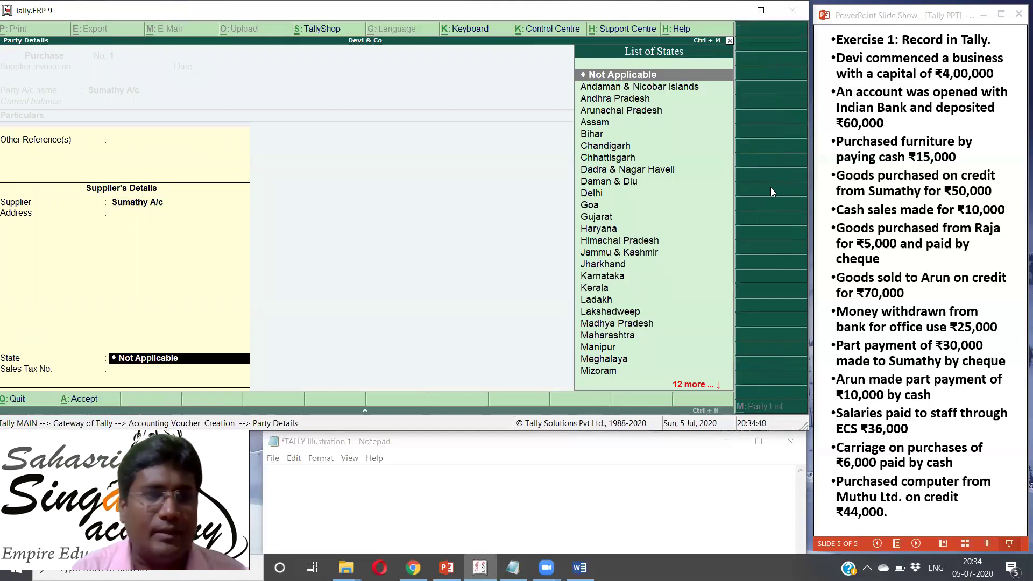
pyautogui.press('Return')
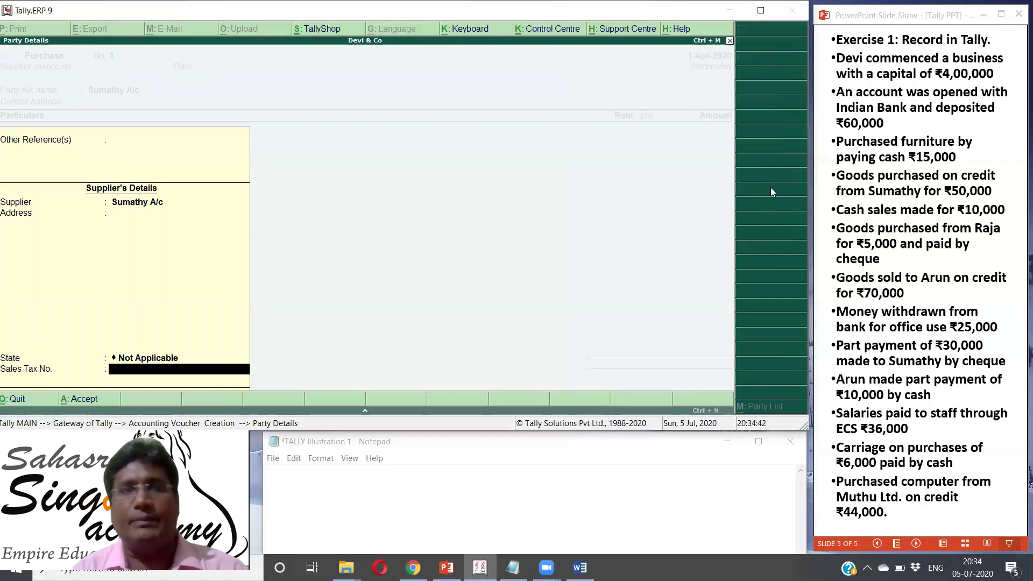
pyautogui.press('Return')
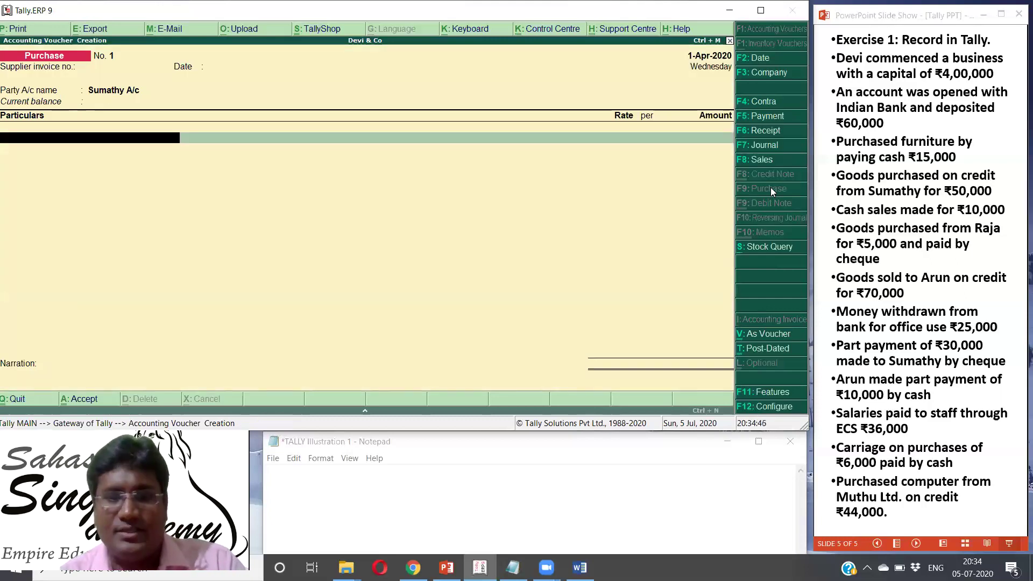
# - Enter Purchases A/c with an amount of 50000 and save the purchase voucher without a narration
pyautogui.write('Pu')
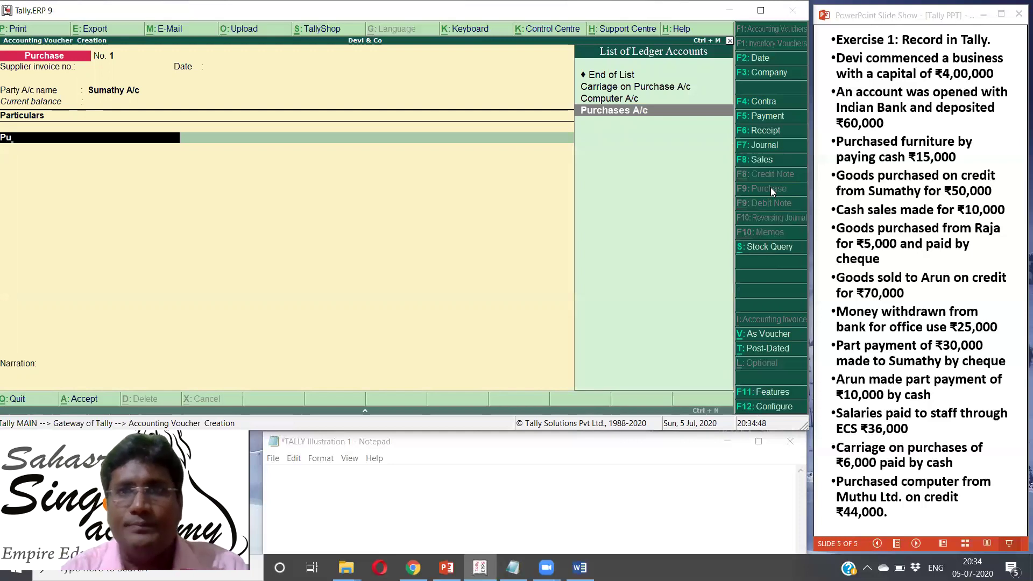
pyautogui.press('Return')
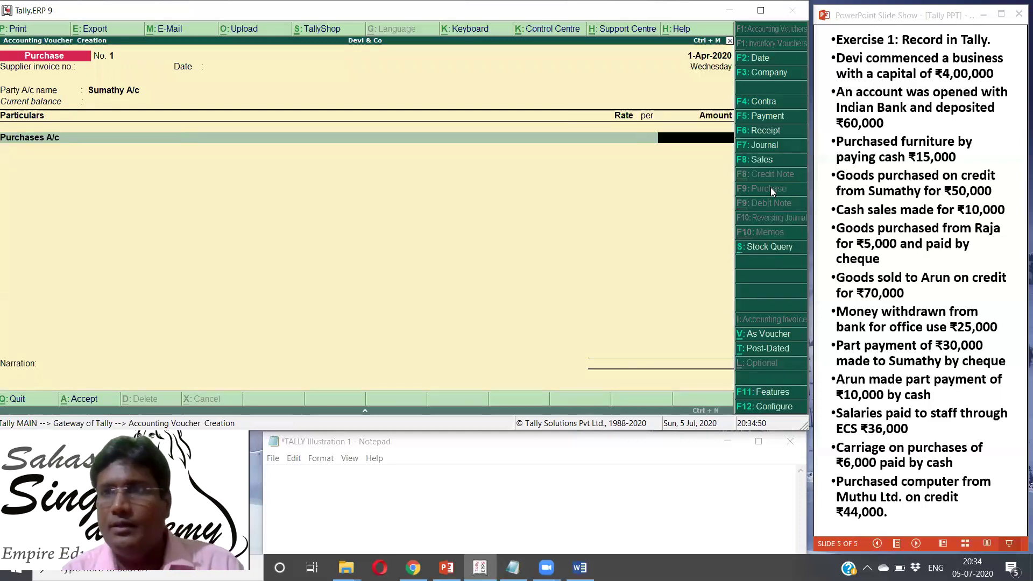
pyautogui.write('50000')
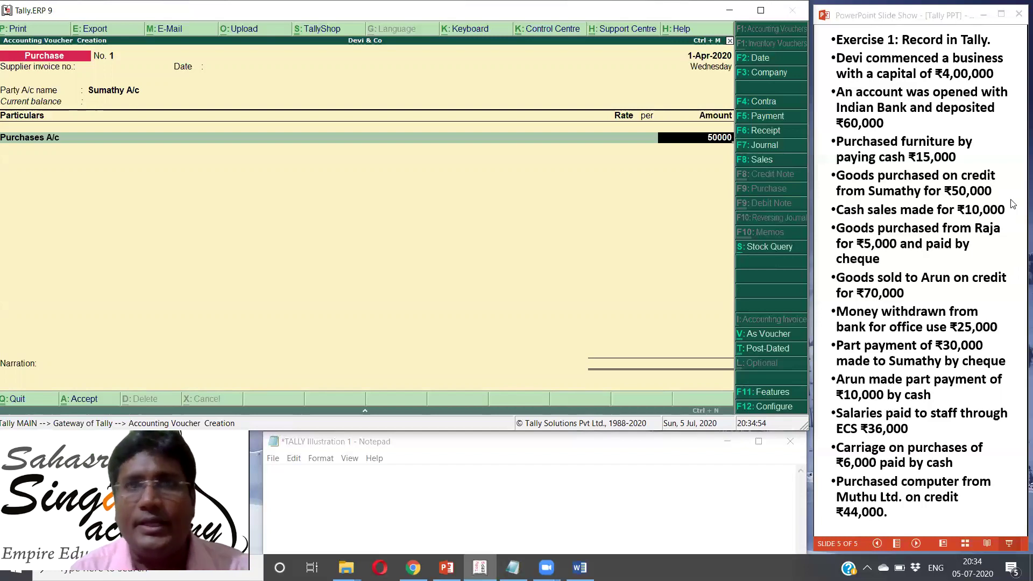
pyautogui.press('Return')
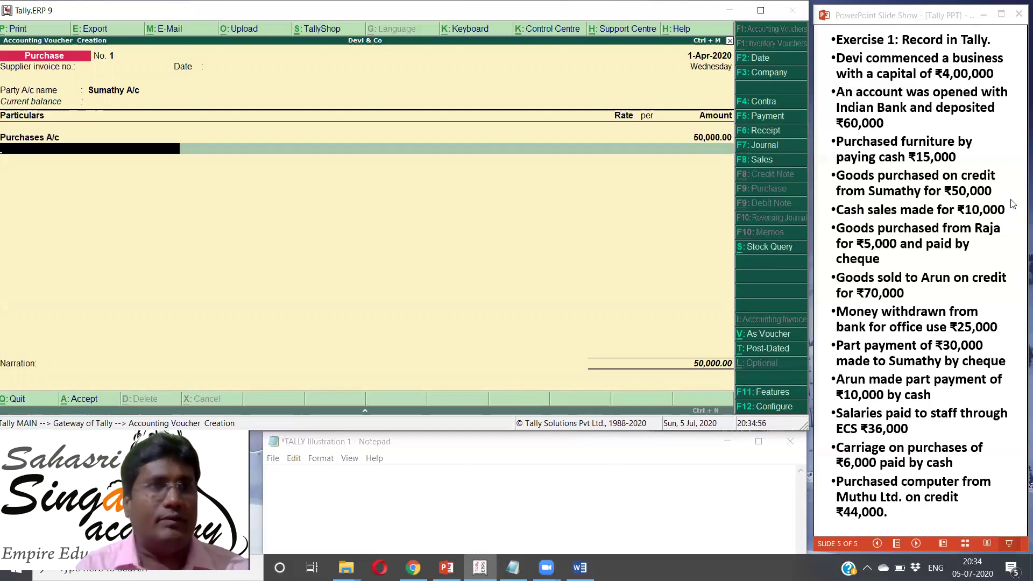
pyautogui.press('Return')
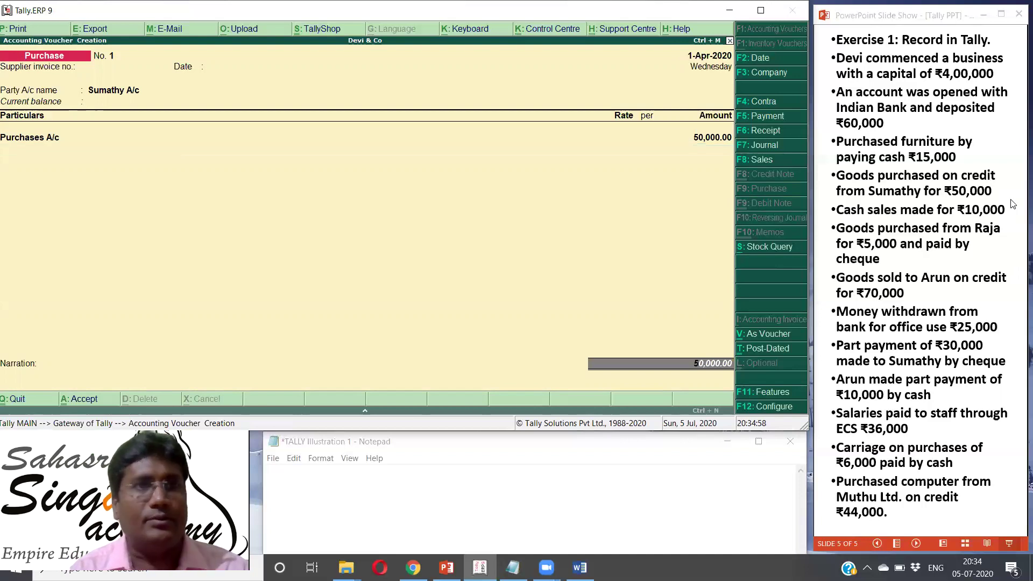
pyautogui.press('Return')
pyautogui.press('Return')
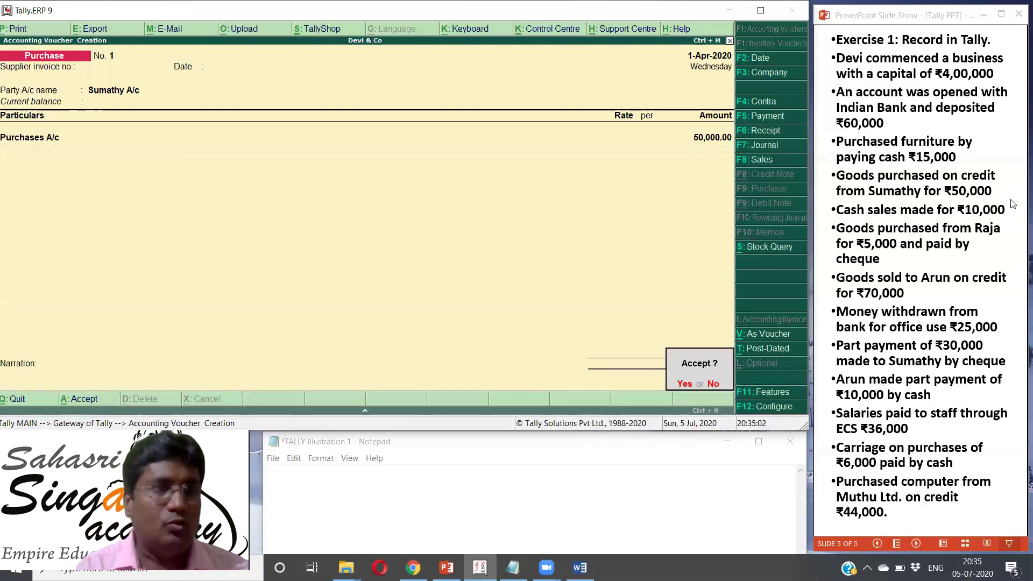
pyautogui.press('Return')
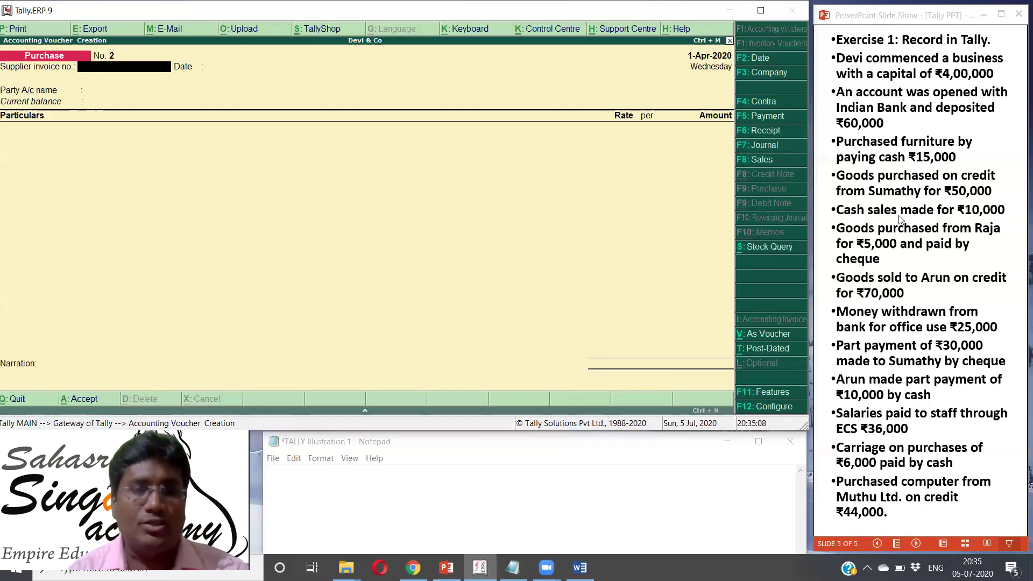
# - Start a receipt voucher with Cash as the account and Sales A/c under particulars
pyautogui.click(773, 136)
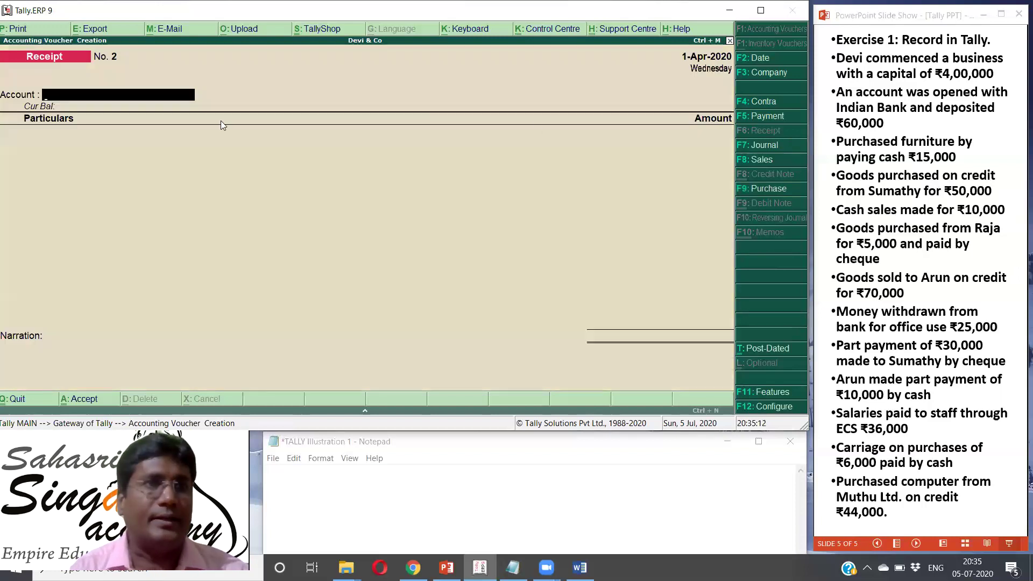
pyautogui.write('Ca')
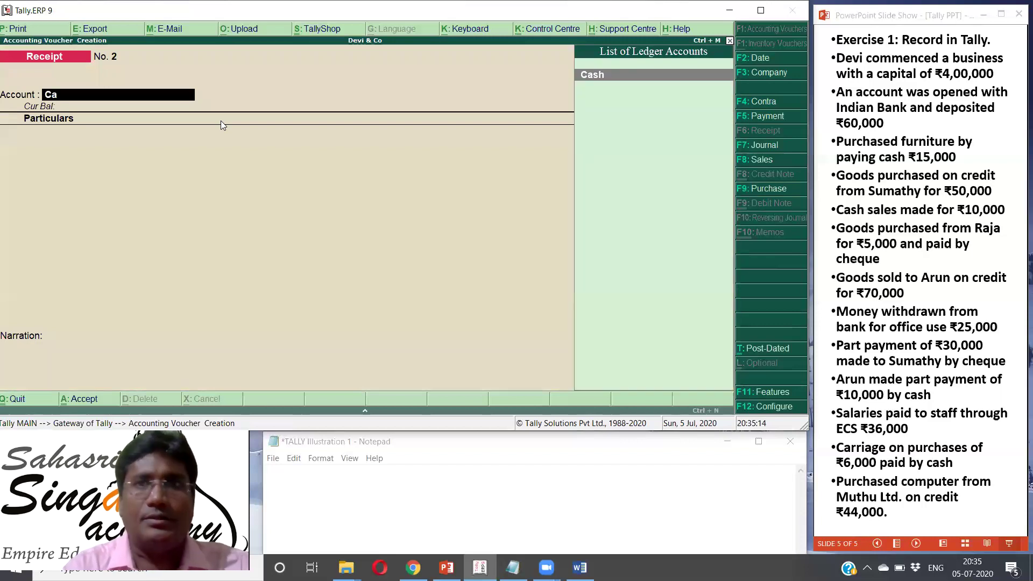
pyautogui.press('Return')
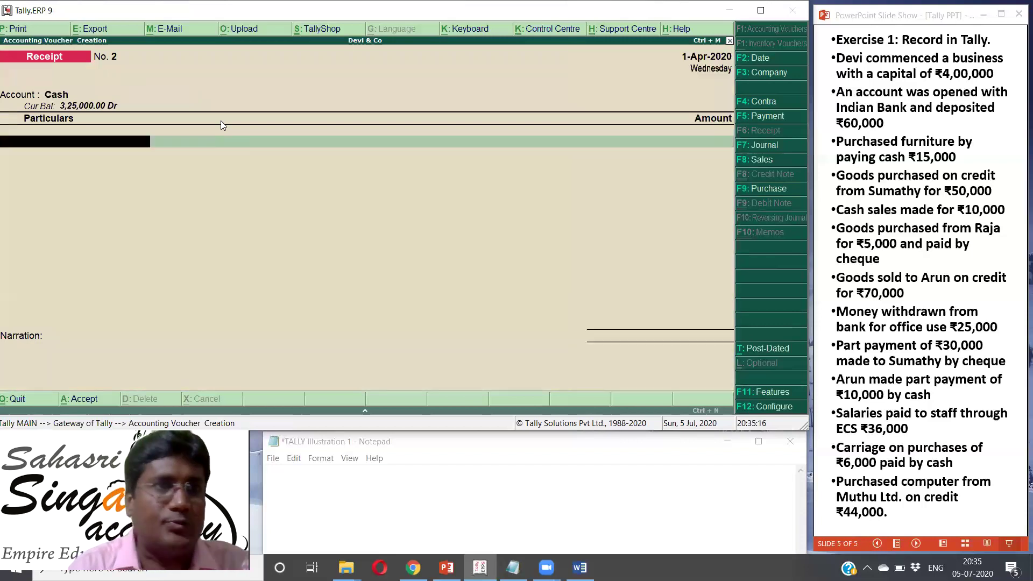
pyautogui.write('Sal')
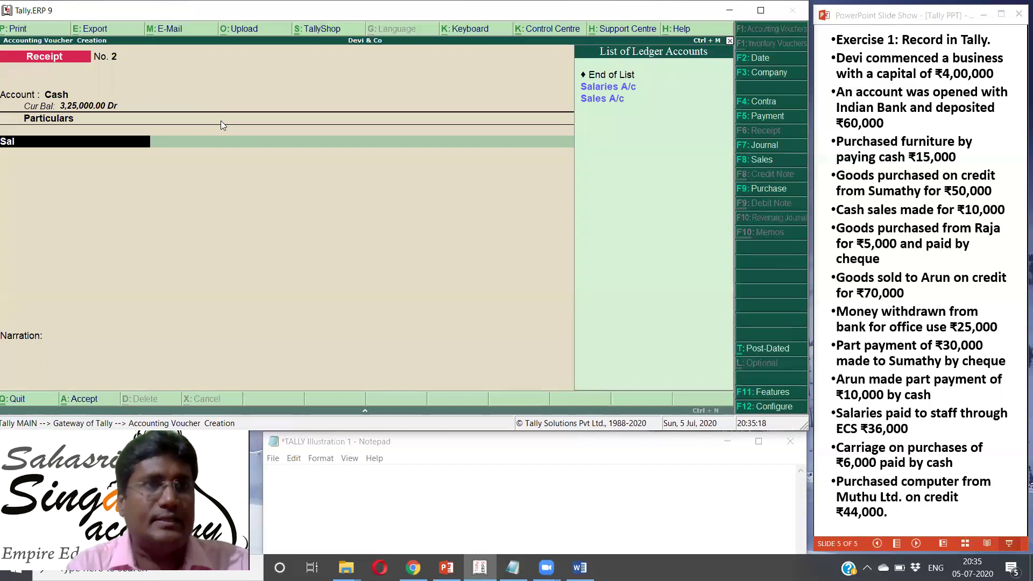
pyautogui.write('e')
pyautogui.press('Return')
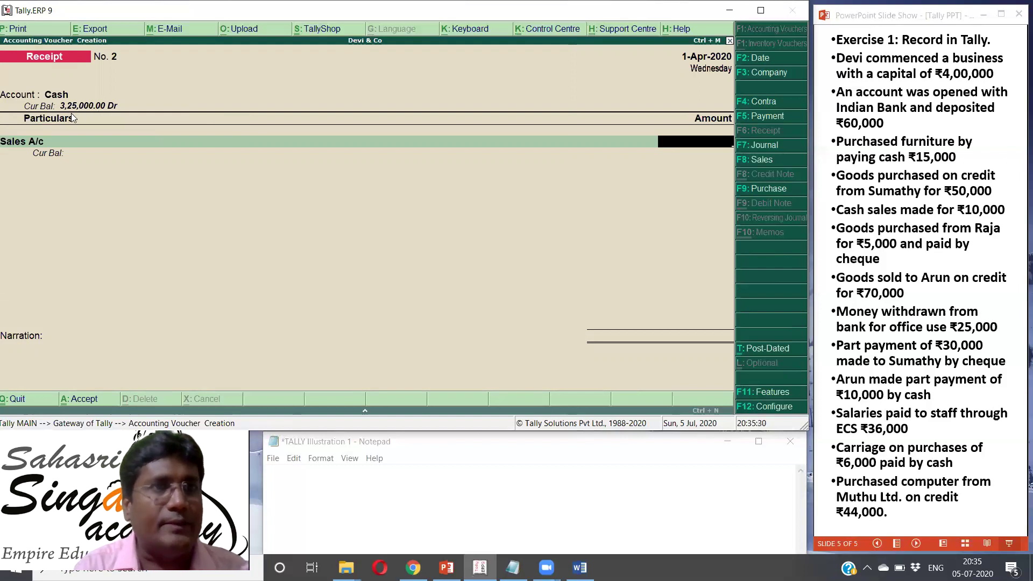
# - Enter 10000 as the cash sales amount and save the receipt voucher without a narration
pyautogui.write('10000')
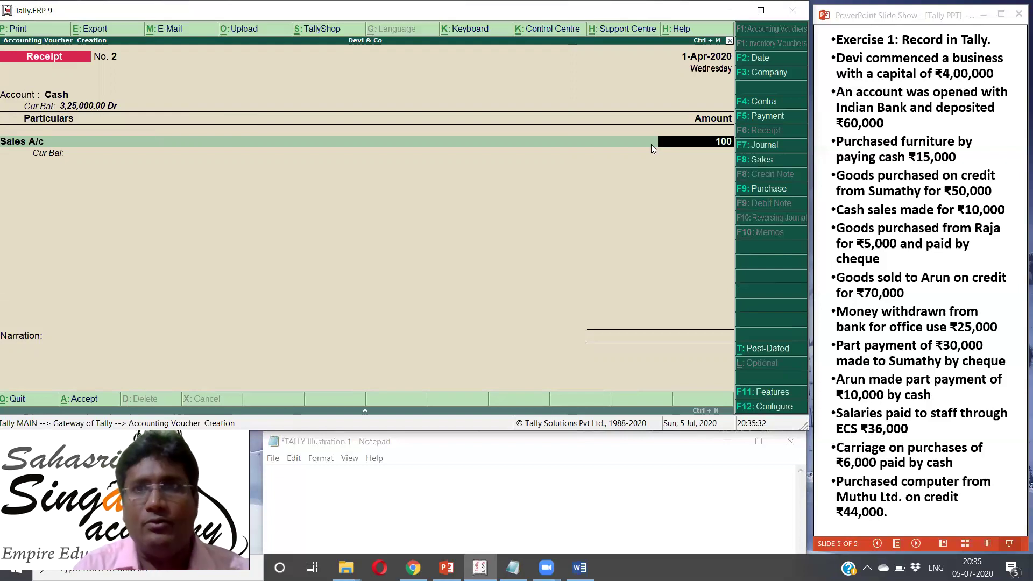
pyautogui.press('Return')
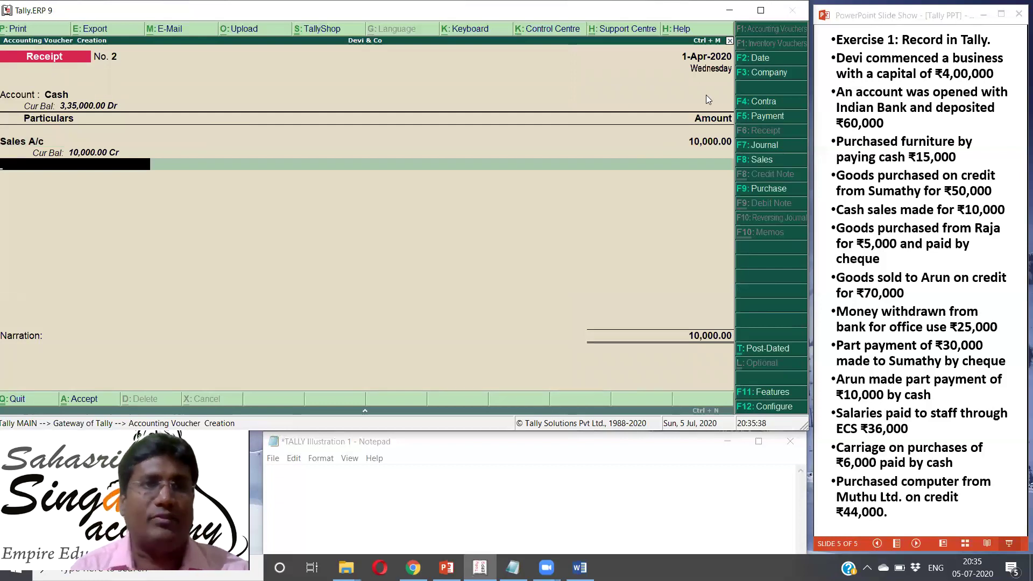
pyautogui.press('Return')
pyautogui.press('Return')
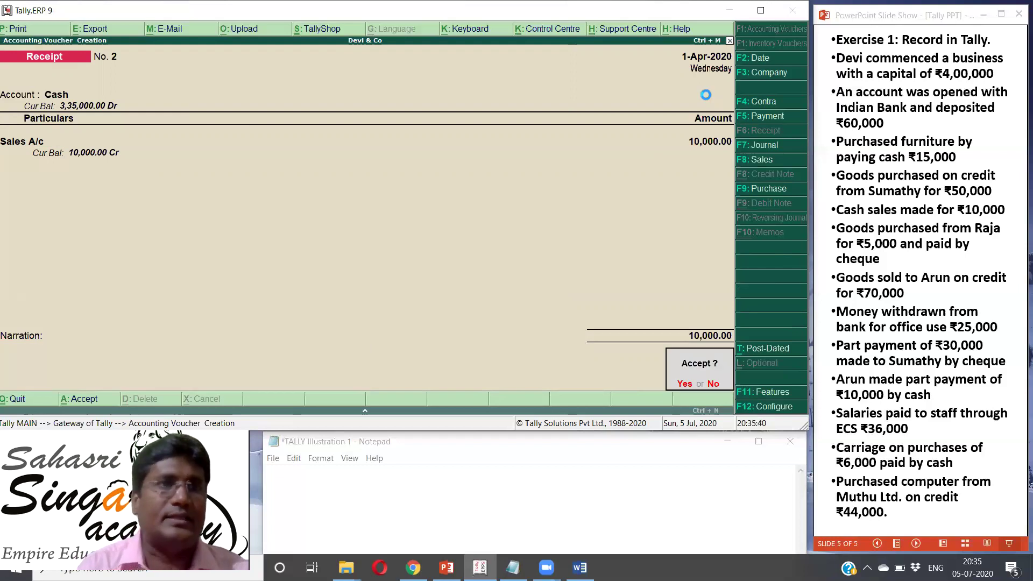
pyautogui.press('Return')
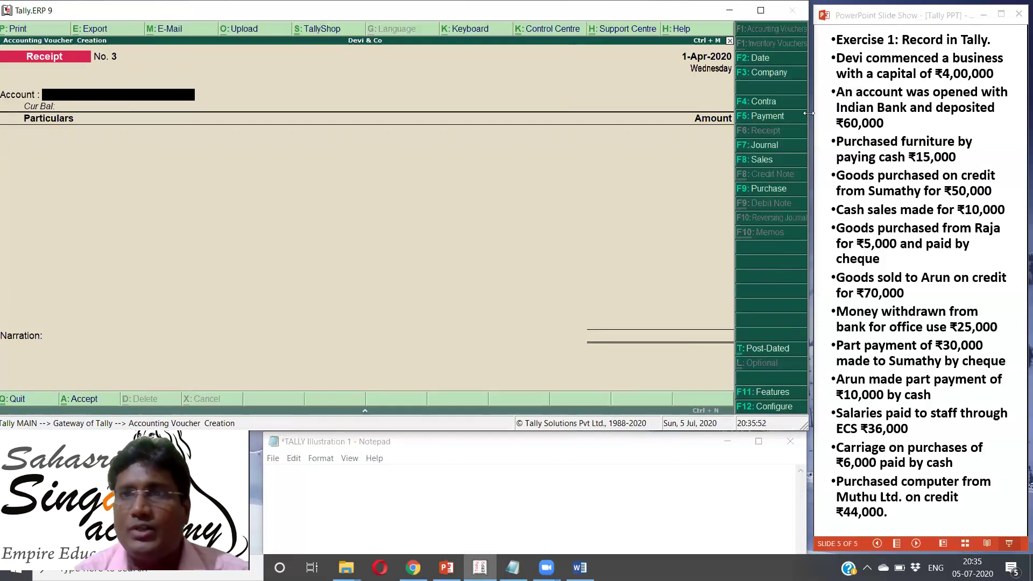
# - Start a payment voucher with Indian Bank A/c as the account
pyautogui.click(769, 116)
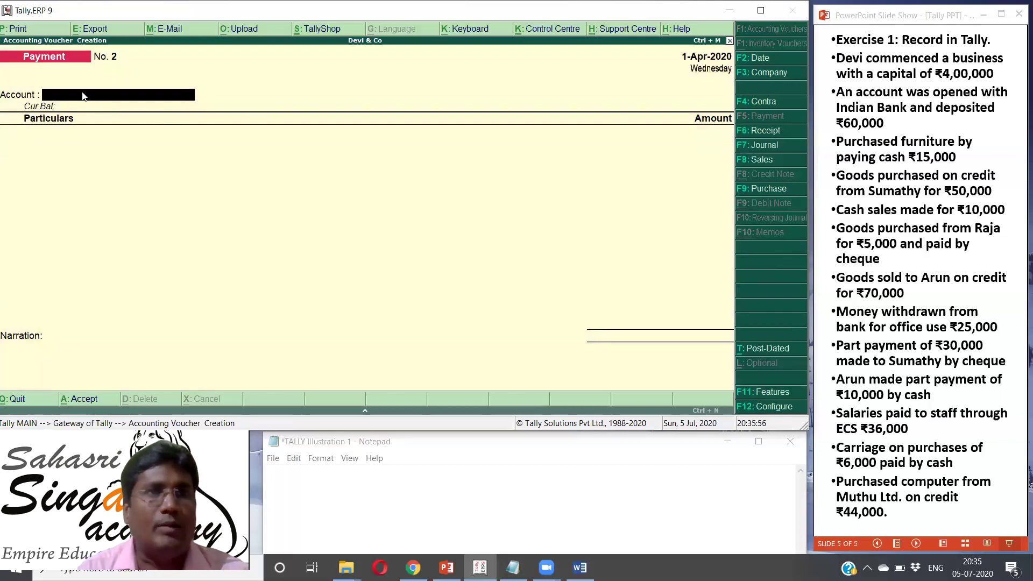
pyautogui.write('I')
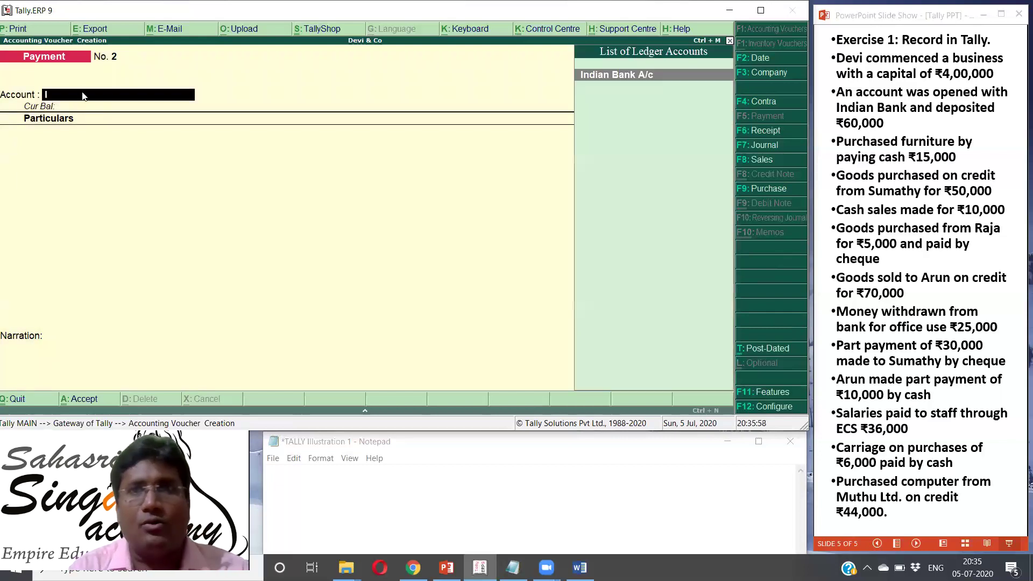
pyautogui.press('Return')
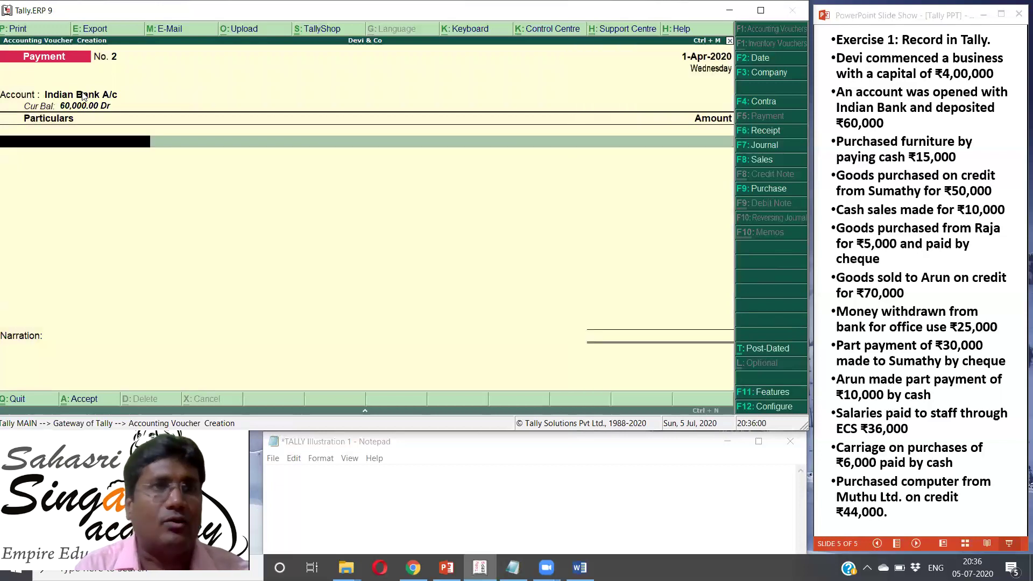
pyautogui.write('Pur')
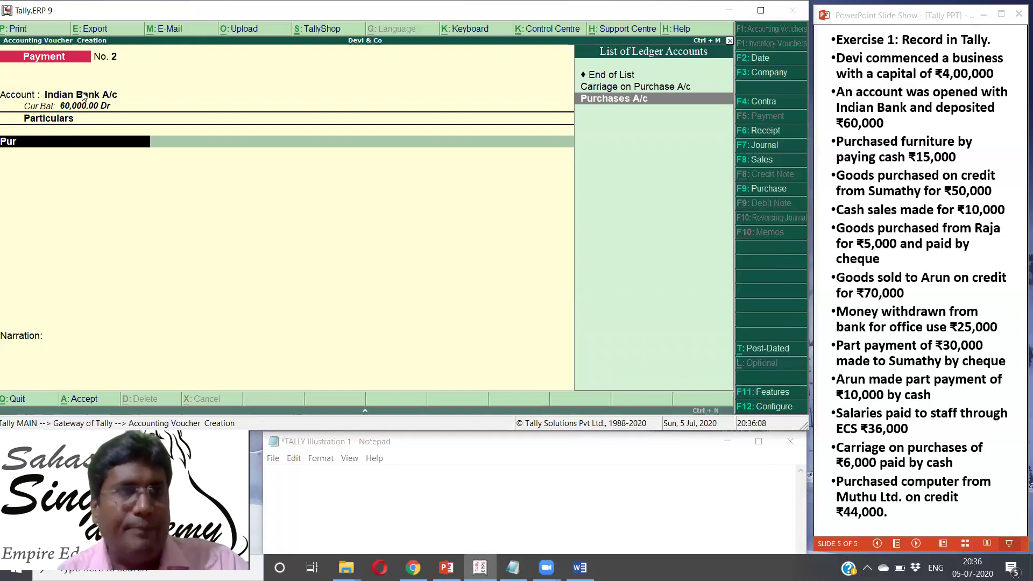
pyautogui.press('BackSpace')
pyautogui.press('BackSpace')
pyautogui.press('BackSpace')
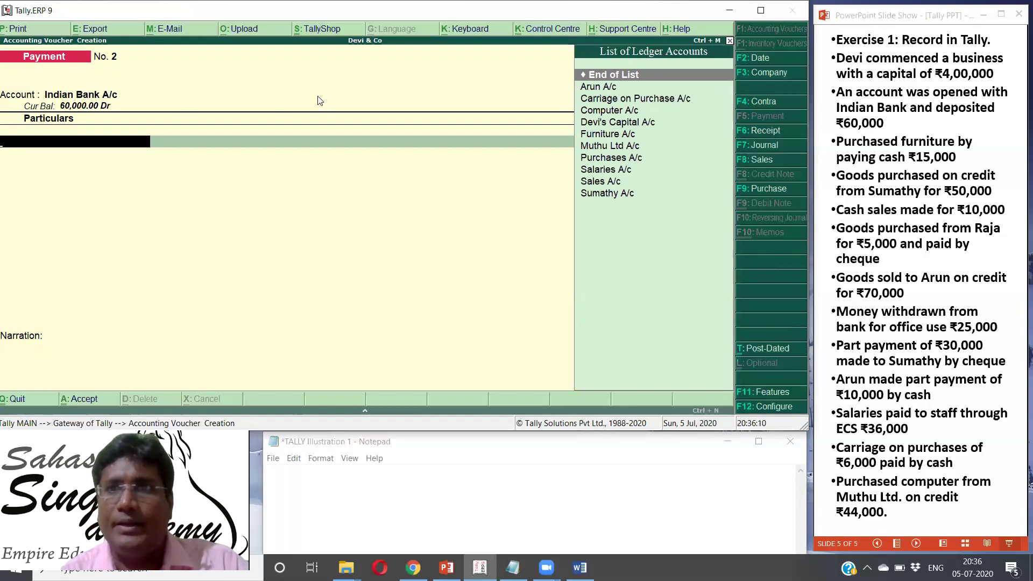
# - Switch to a purchase voucher, keep Indian Bank A/c as the party, and accept blank party details with the state as Not Applicable
pyautogui.click(768, 189)
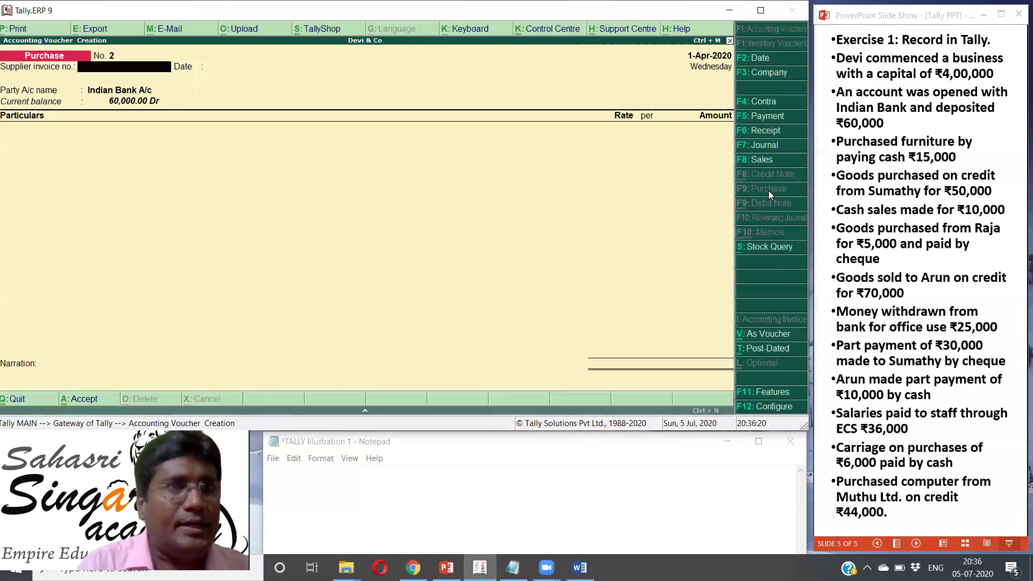
pyautogui.press('Return')
pyautogui.press('Return')
pyautogui.press('Return')
pyautogui.press('Return')
pyautogui.press('Return')
pyautogui.press('Return')
pyautogui.press('Return')
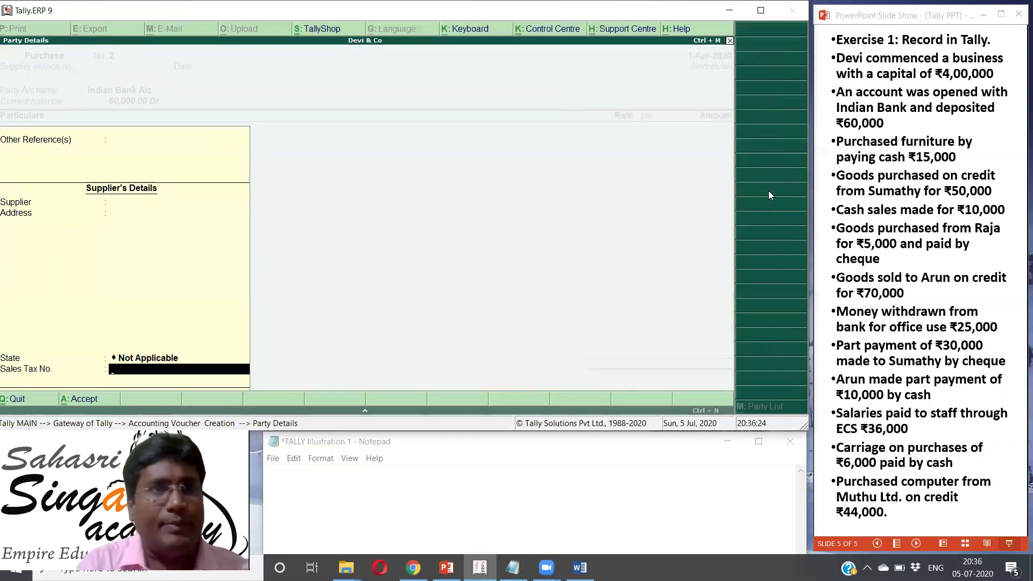
pyautogui.press('Return')
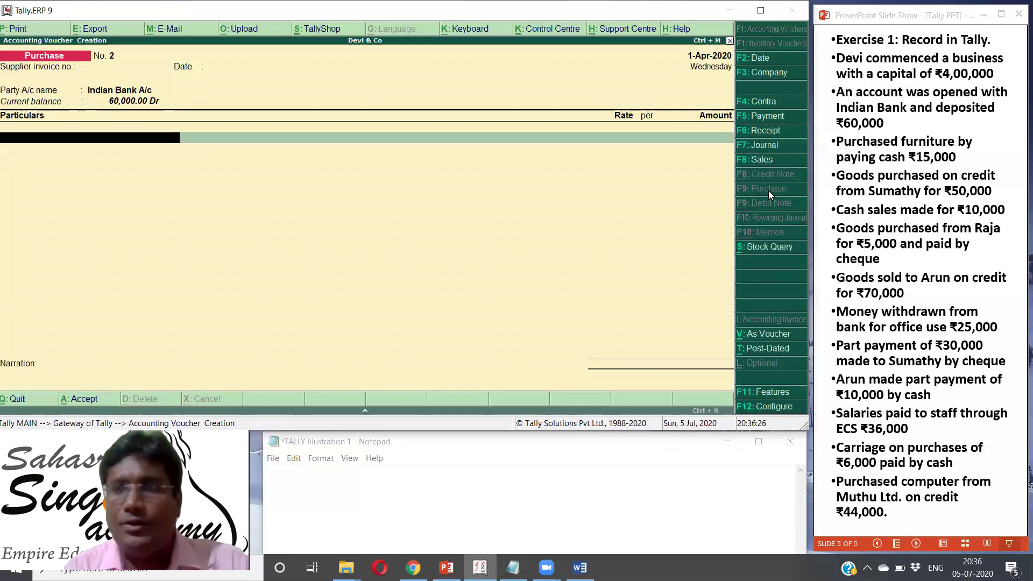
pyautogui.write('Pur')
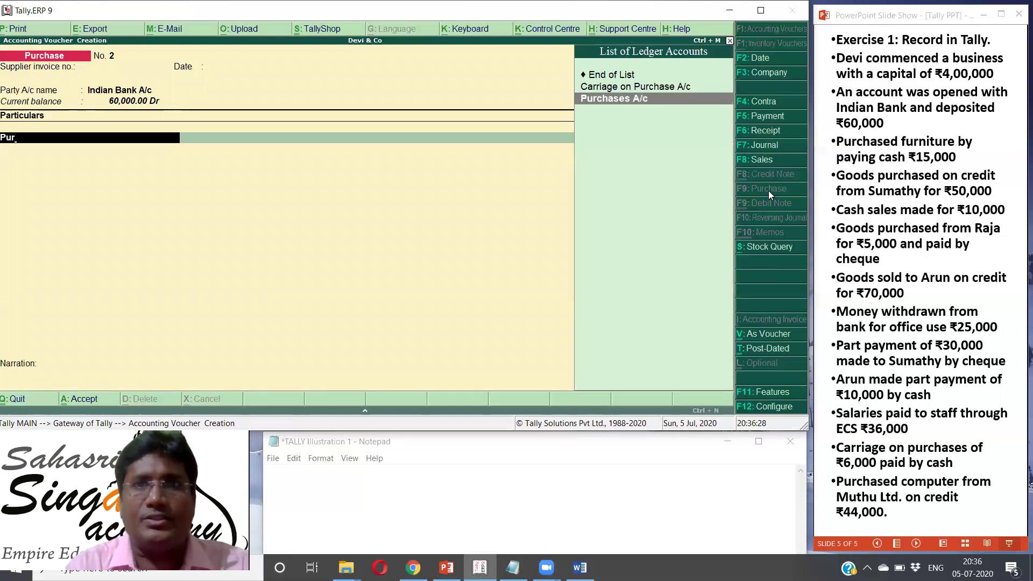
pyautogui.press('Return')
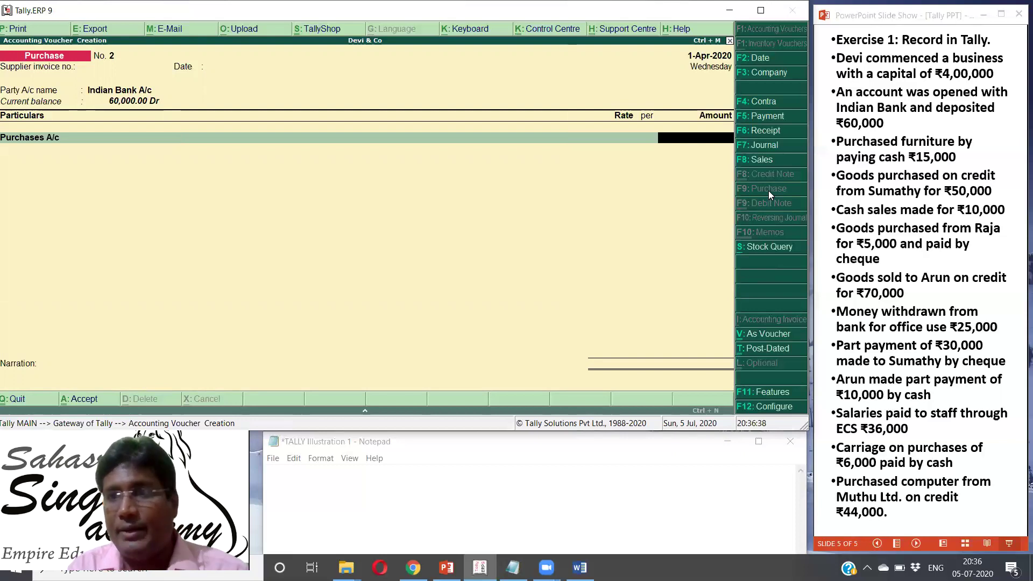
pyautogui.write('5000')
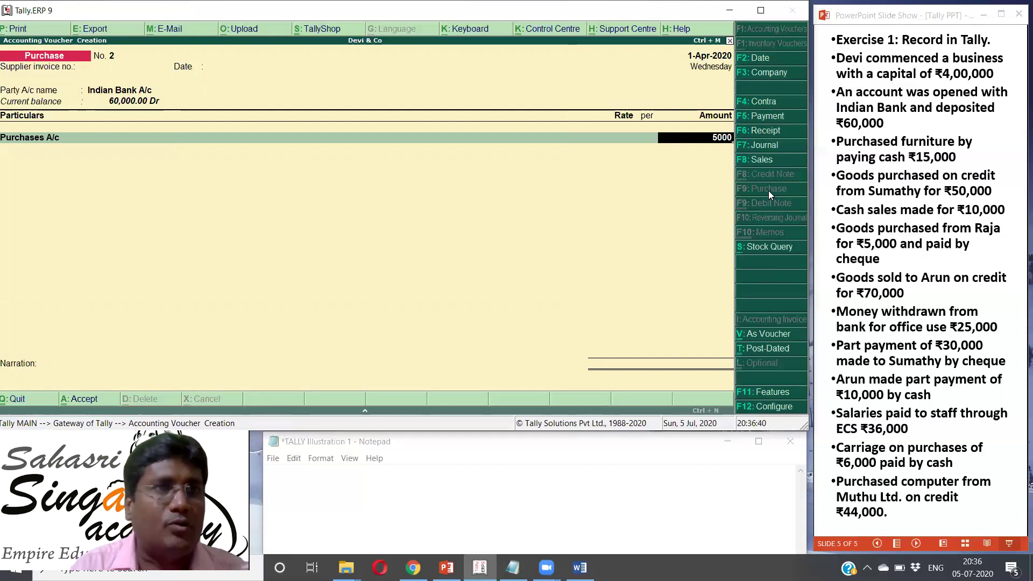
pyautogui.press('Return')
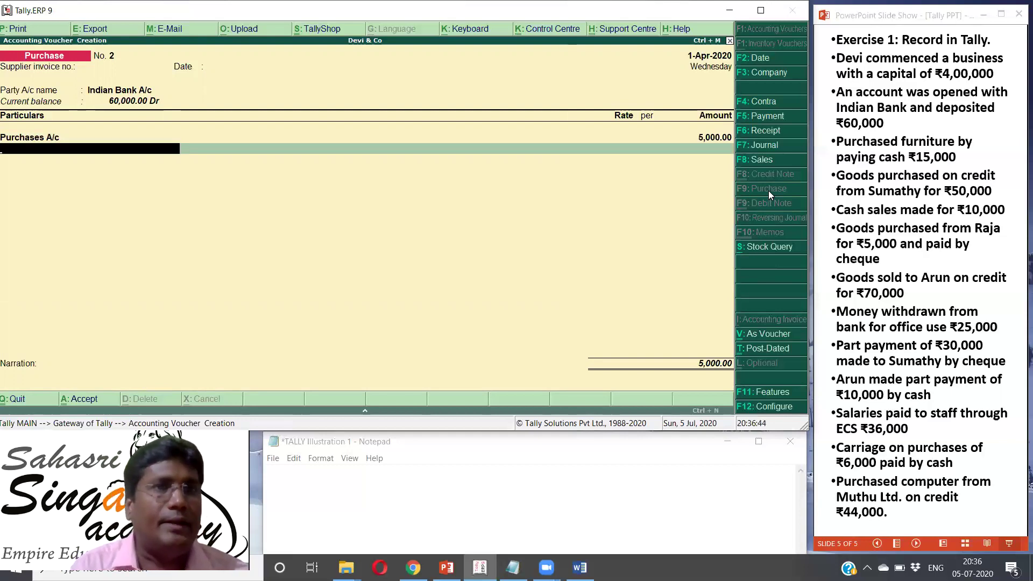
pyautogui.press('BackSpace')
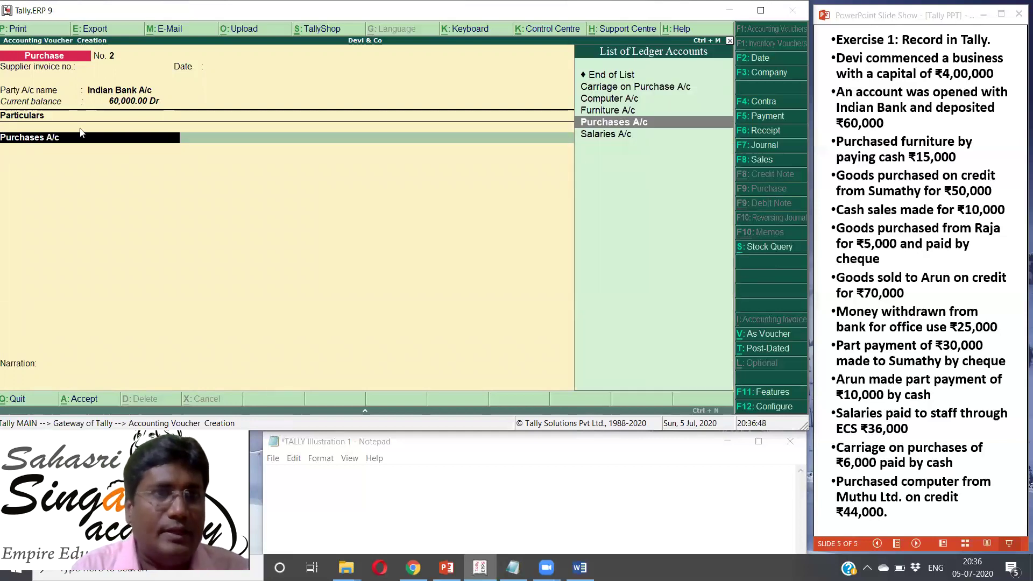
pyautogui.press('Escape')
pyautogui.press('Escape')
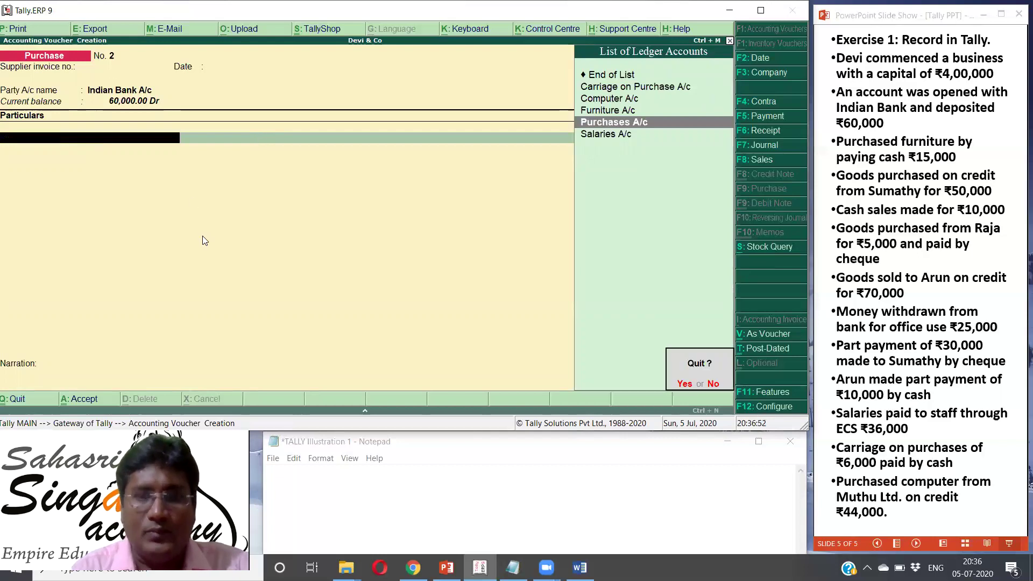
pyautogui.press('n')
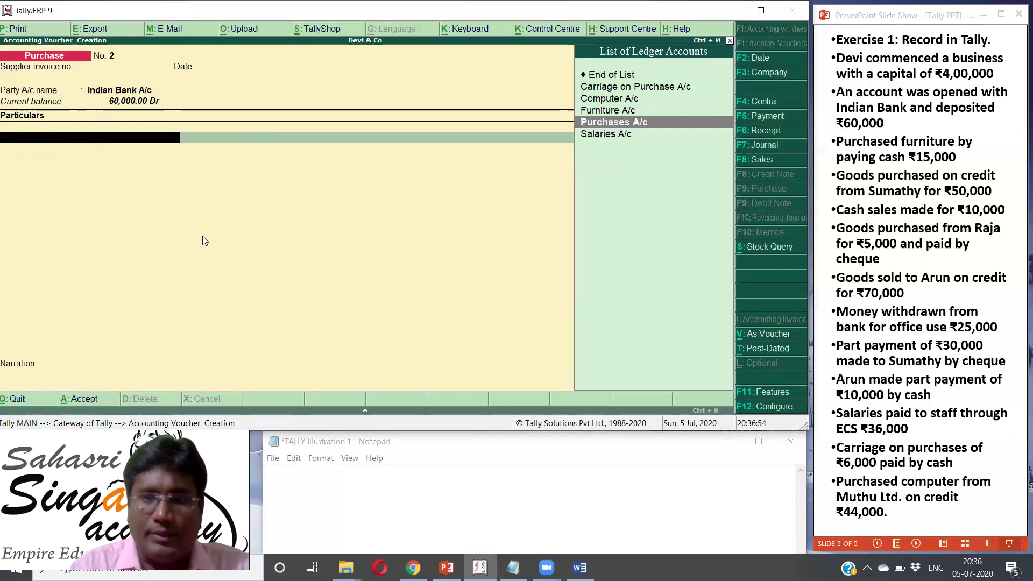
pyautogui.press('BackSpace')
pyautogui.press('BackSpace')
pyautogui.press('Return')
pyautogui.press('Down')
pyautogui.press('BackSpace')
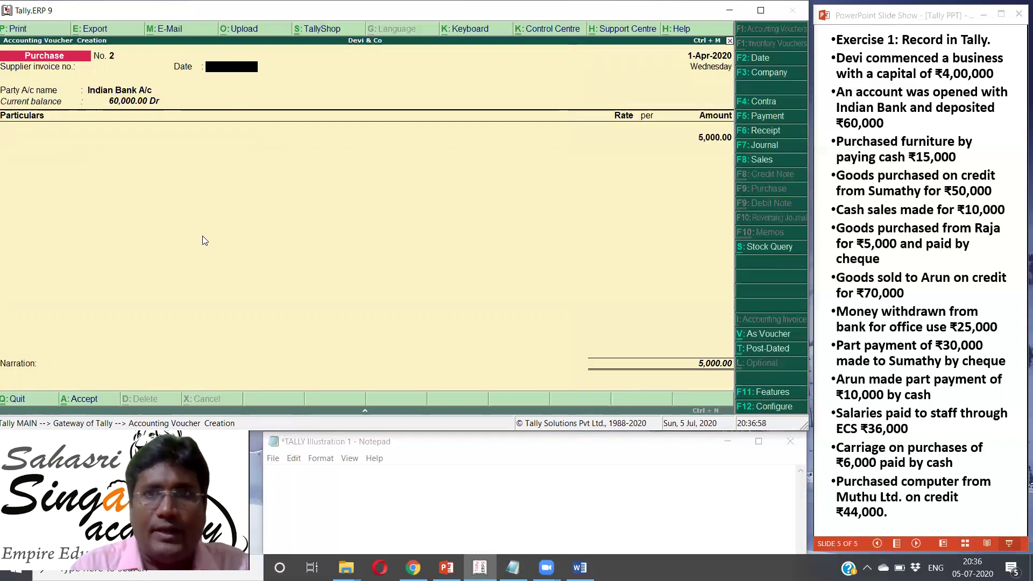
pyautogui.press('Return')
pyautogui.press('Return')
pyautogui.press('Return')
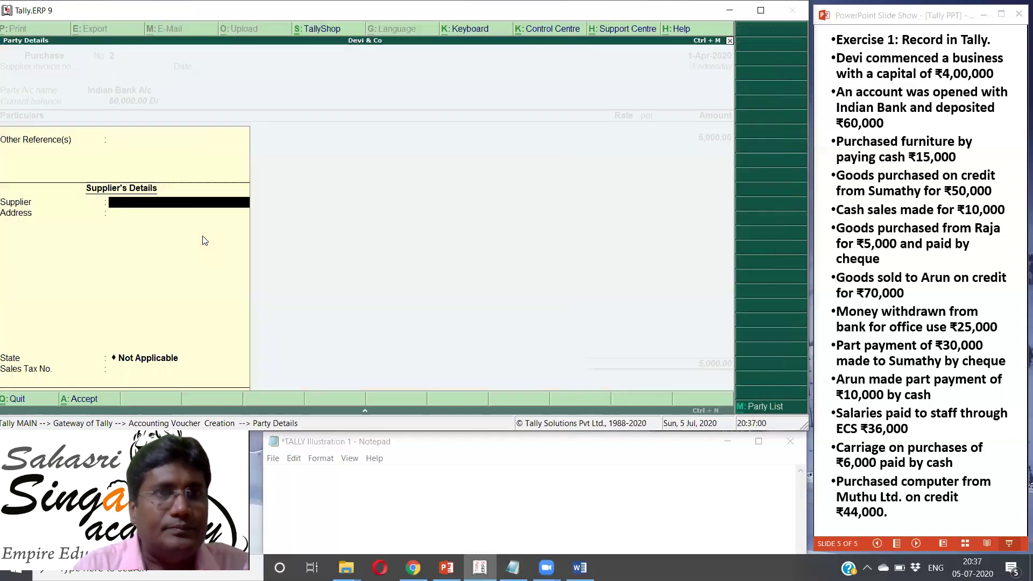
pyautogui.press('Return')
pyautogui.press('Return')
pyautogui.press('Return')
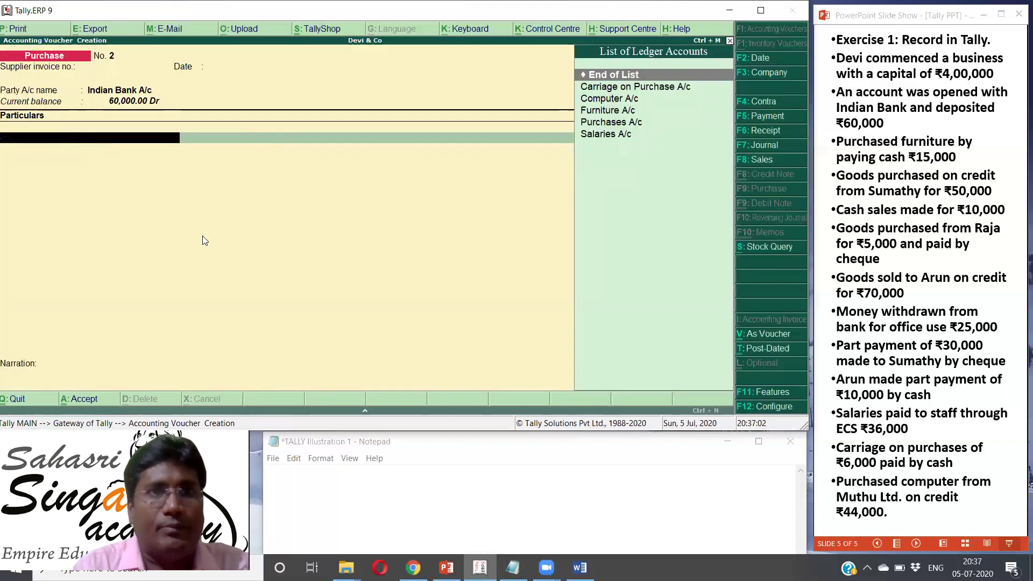
# - Enter Purchases A/c under particulars with an amount of 5000 and end the ledger list
pyautogui.press('Down')
pyautogui.press('Down')
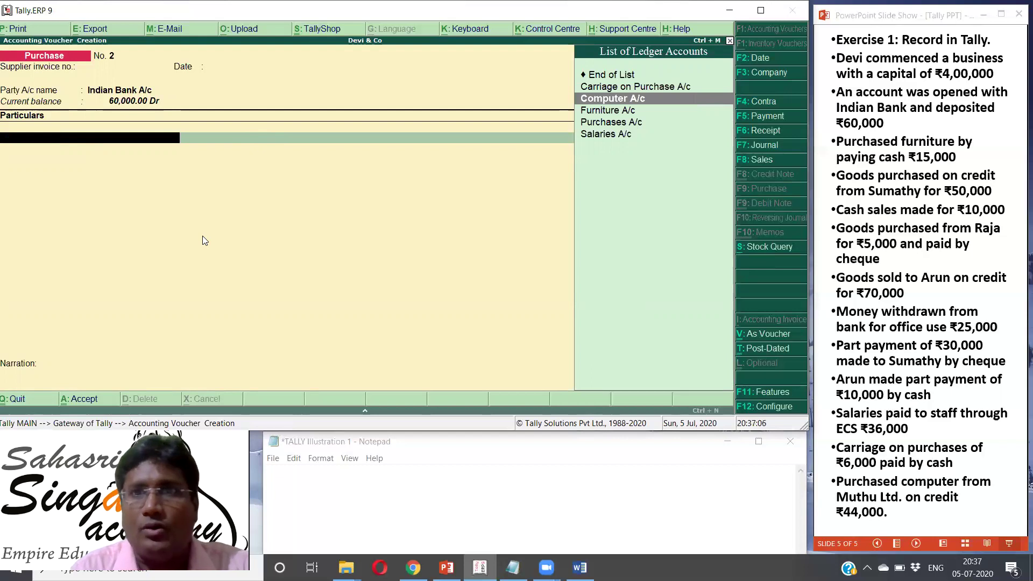
pyautogui.press('Down')
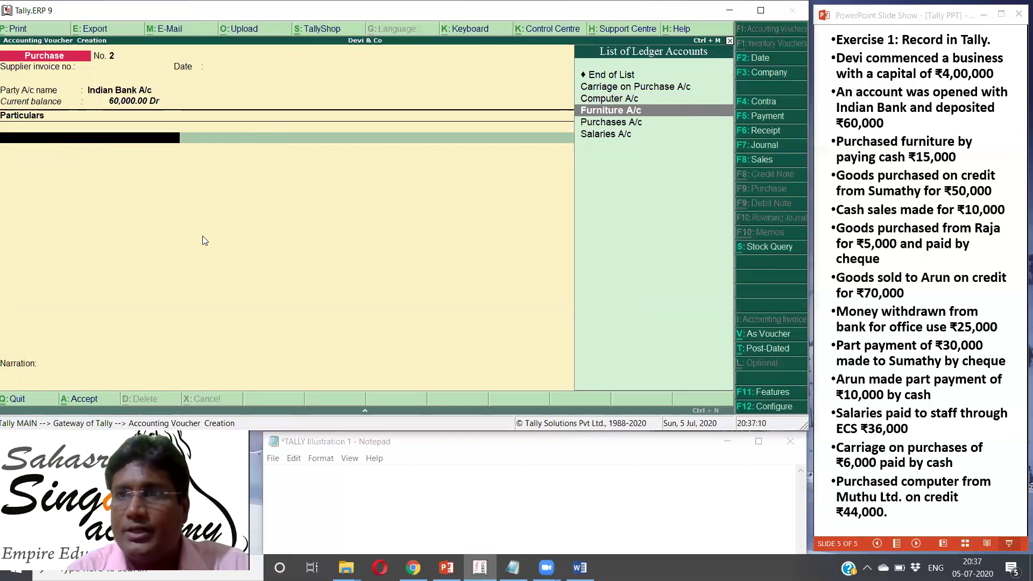
pyautogui.press('Down')
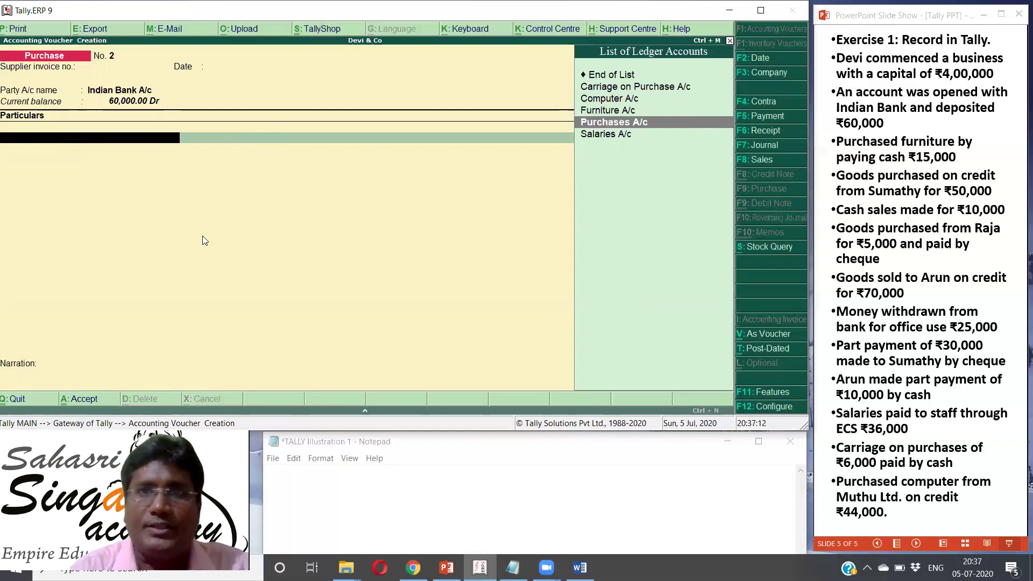
pyautogui.press('Return')
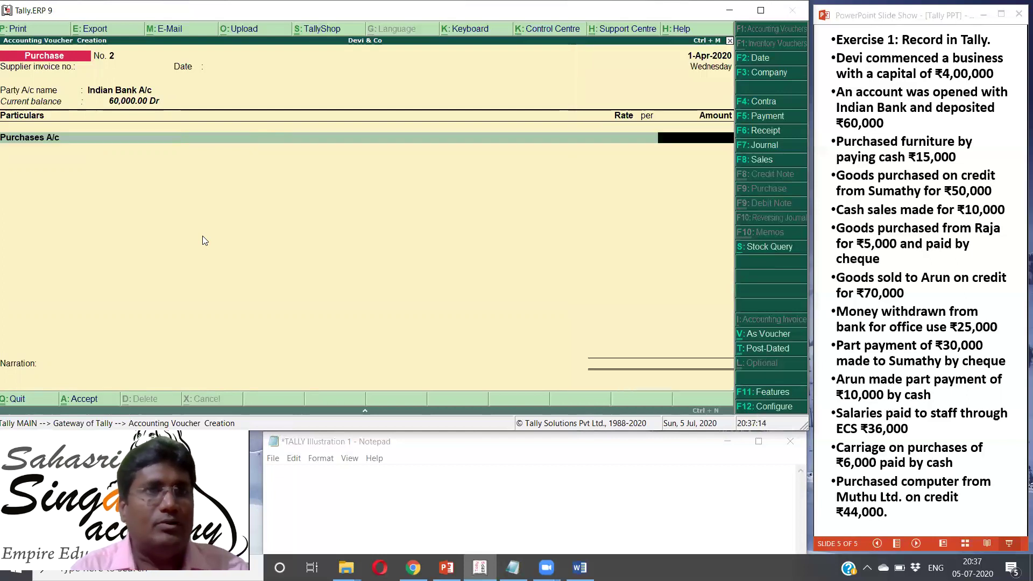
pyautogui.write('5000')
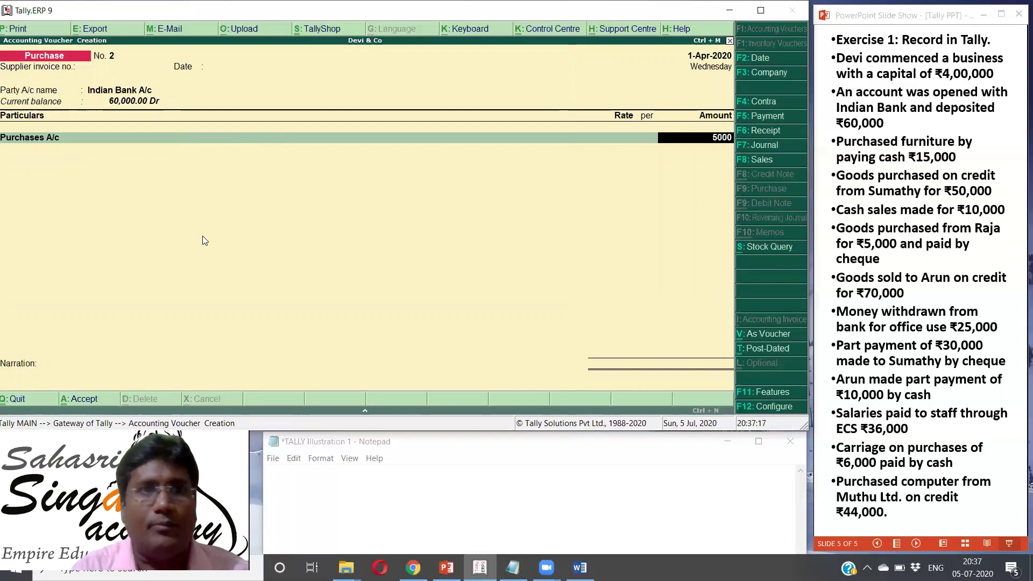
pyautogui.press('Return')
pyautogui.press('Return')
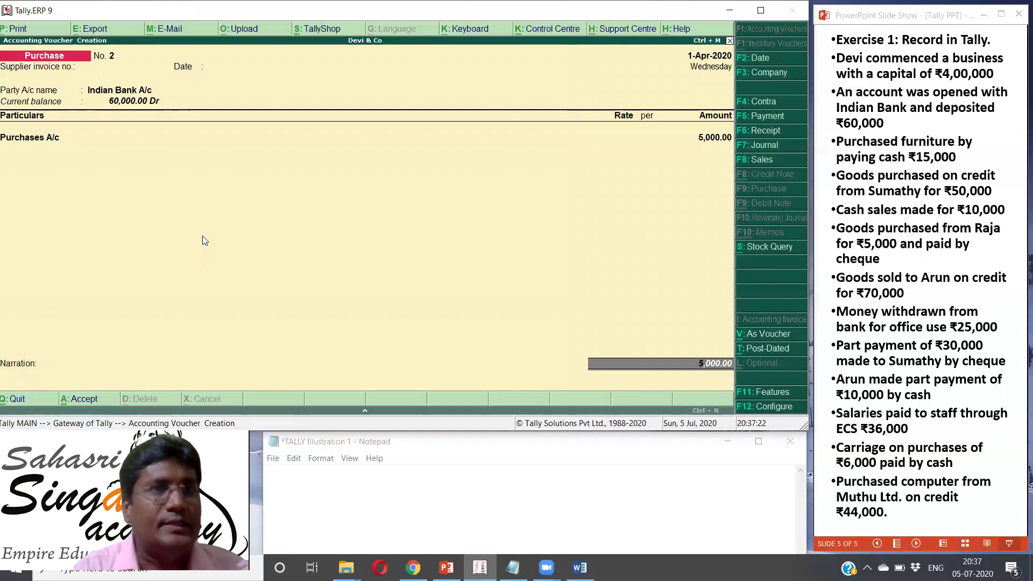
# - Leave the Indian Bank cheque allocation without a cheque range or instrument number, and save the purchase voucher without a narration
pyautogui.press('Return')
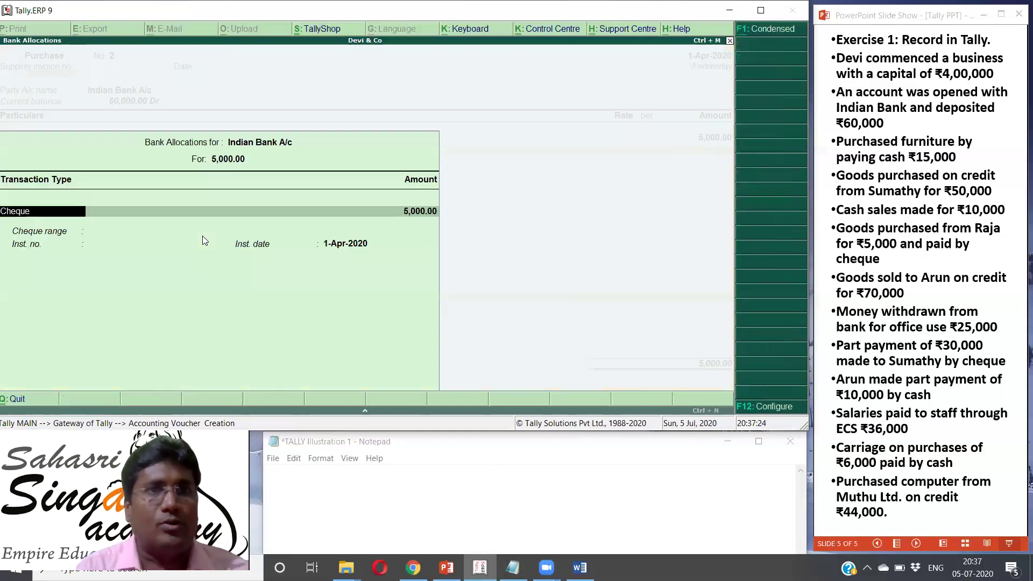
pyautogui.press('Return')
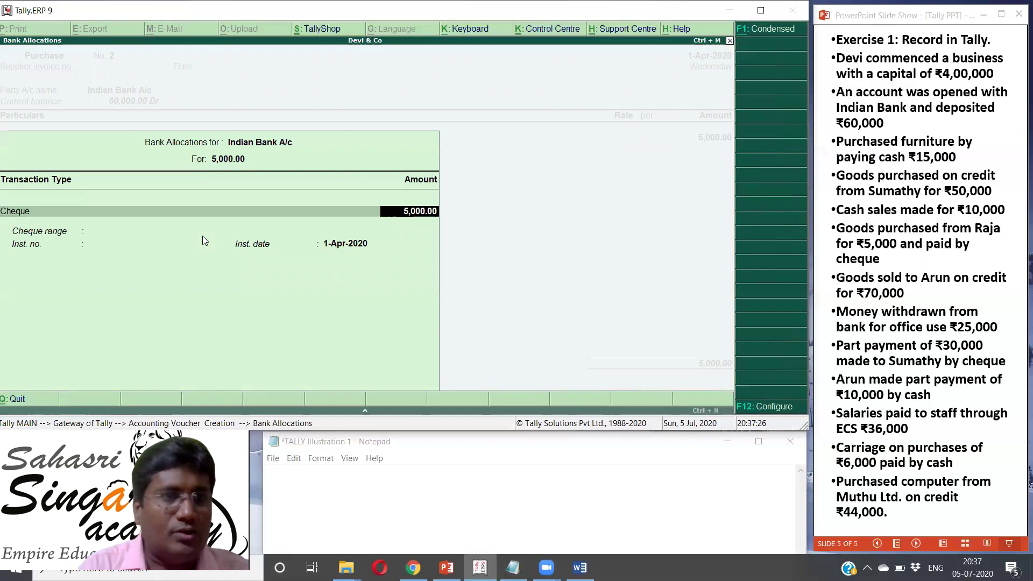
pyautogui.press('Return')
pyautogui.press('Escape')
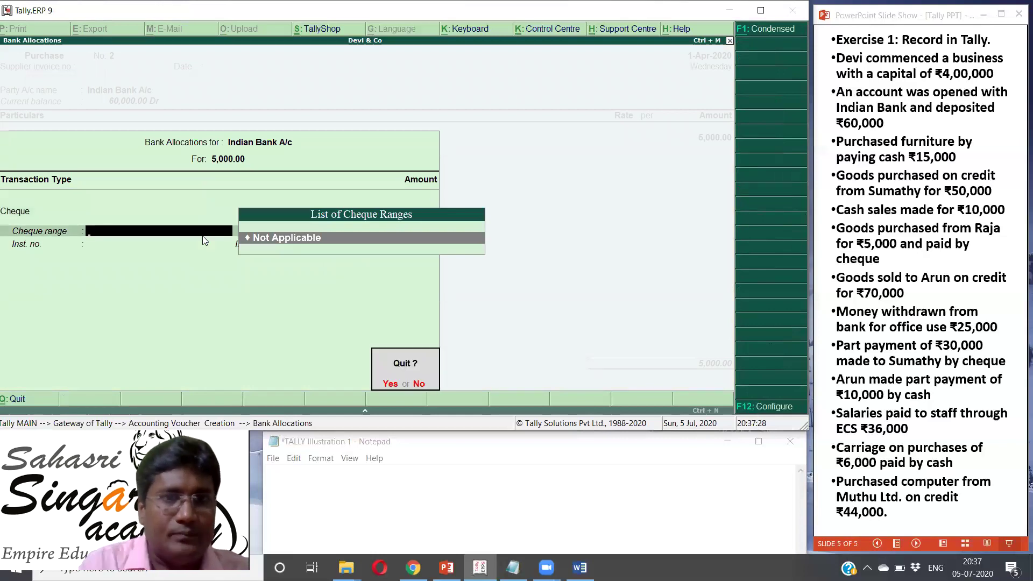
pyautogui.press('y')
pyautogui.press('Return')
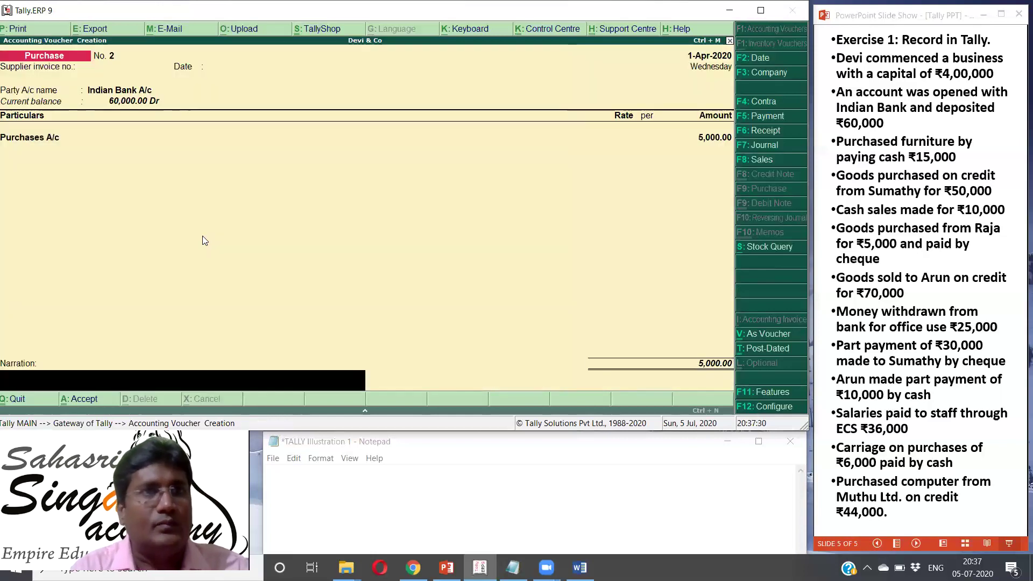
pyautogui.press('Return')
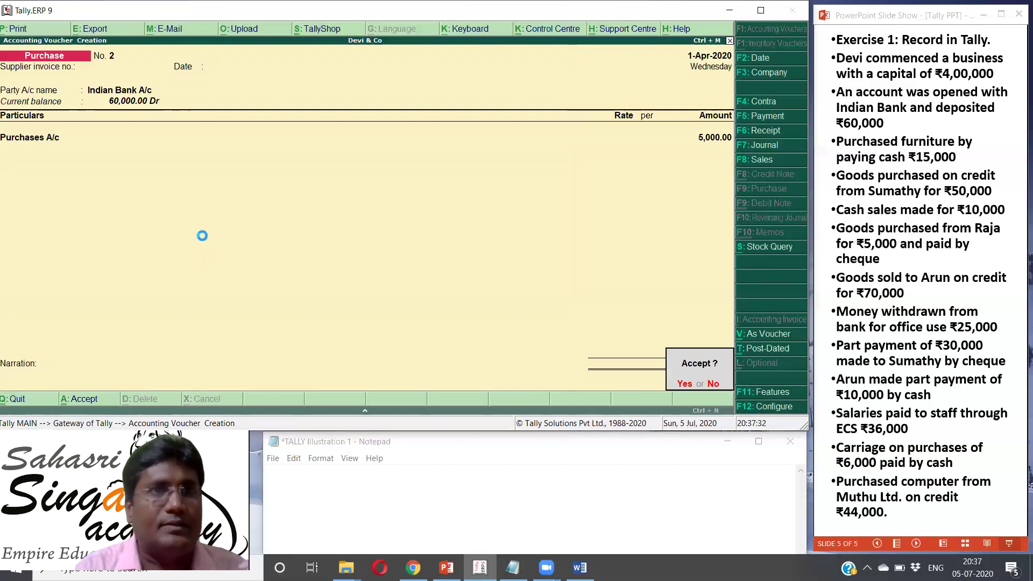
pyautogui.press('y')
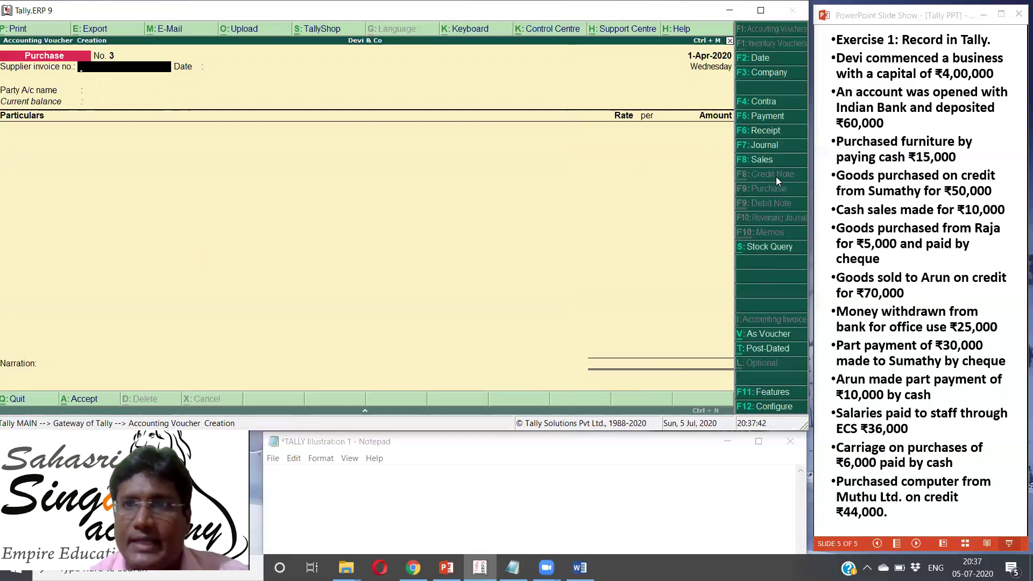
# - Start a sales voucher with the credit customer's ledger as the party account and no reference number
pyautogui.click(766, 159)
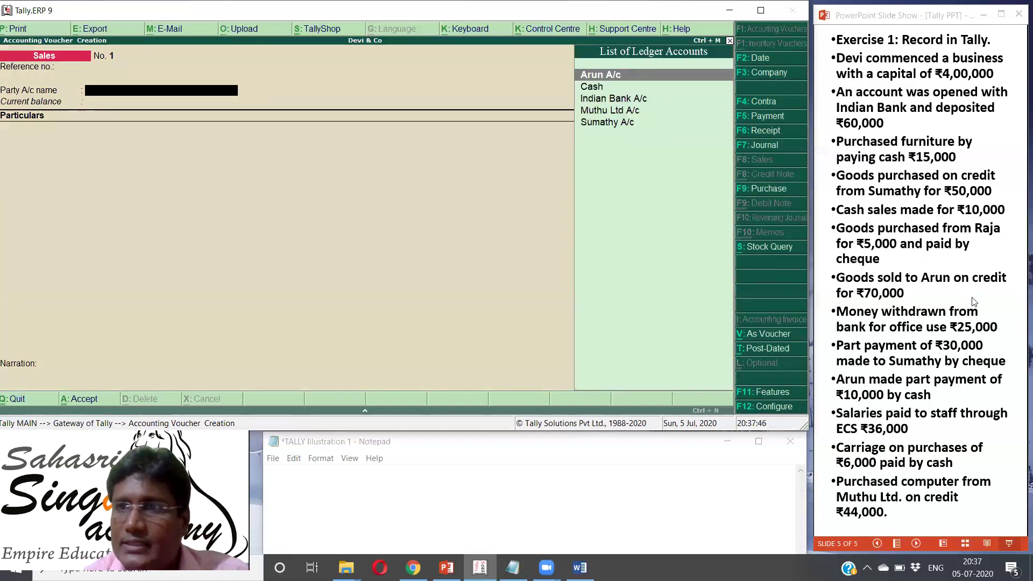
pyautogui.press('Down')
pyautogui.press('Down')
pyautogui.press('Up')
pyautogui.press('Up')
pyautogui.press('Return')
# - Accept the sales party details with despatch, order, address and sales tax fields blank and the state as Not Applicable
pyautogui.press('Return')
pyautogui.press('Return')
pyautogui.press('Return')
pyautogui.press('Return')
pyautogui.press('Return')
pyautogui.press('Return')
pyautogui.press('Return')
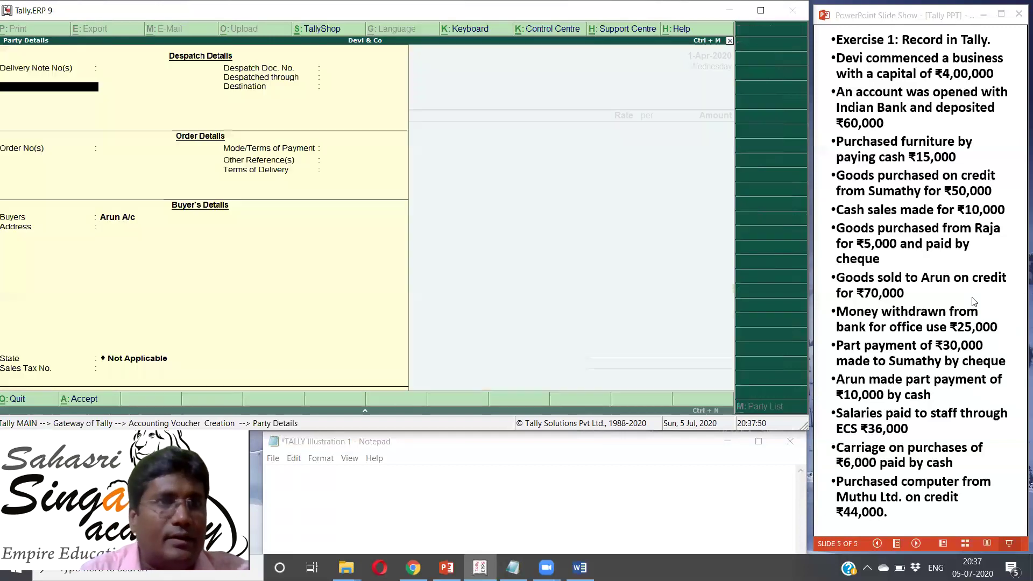
pyautogui.press('Return')
pyautogui.press('Return')
pyautogui.press('Return')
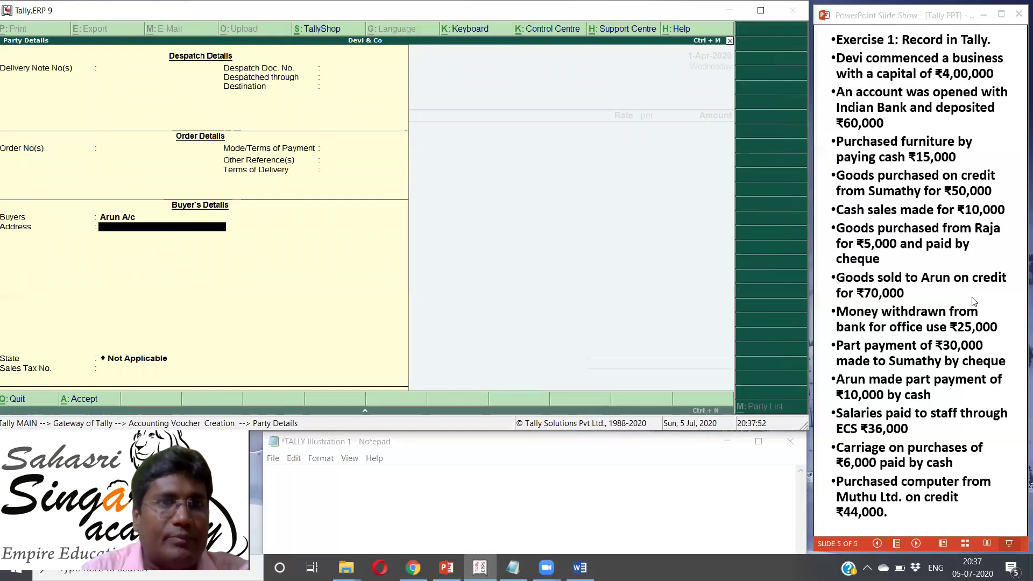
pyautogui.press('Return')
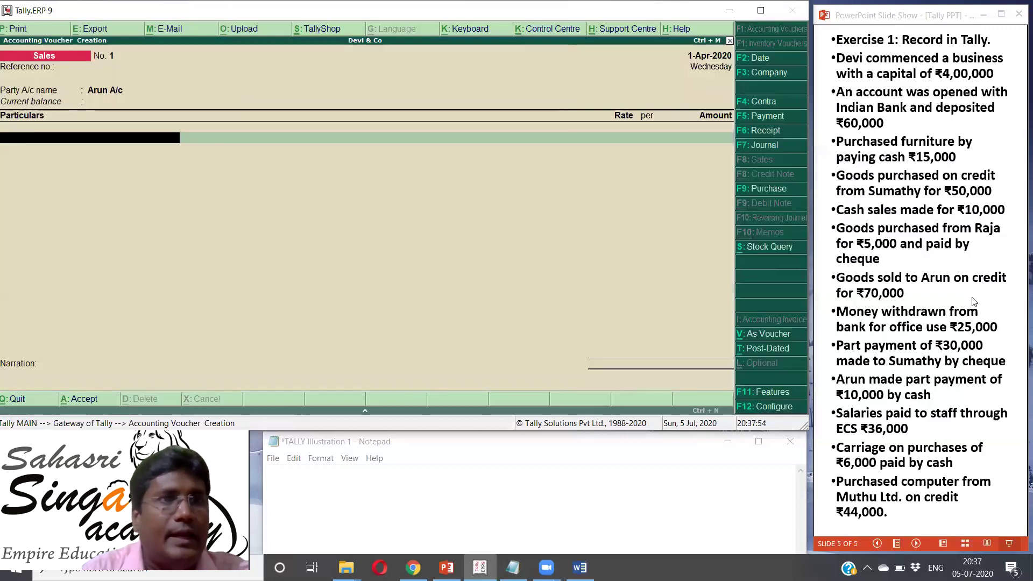
# - Enter Sales A/c under particulars with an amount of 70000 and save the sales voucher without a narration
pyautogui.write('Sa')
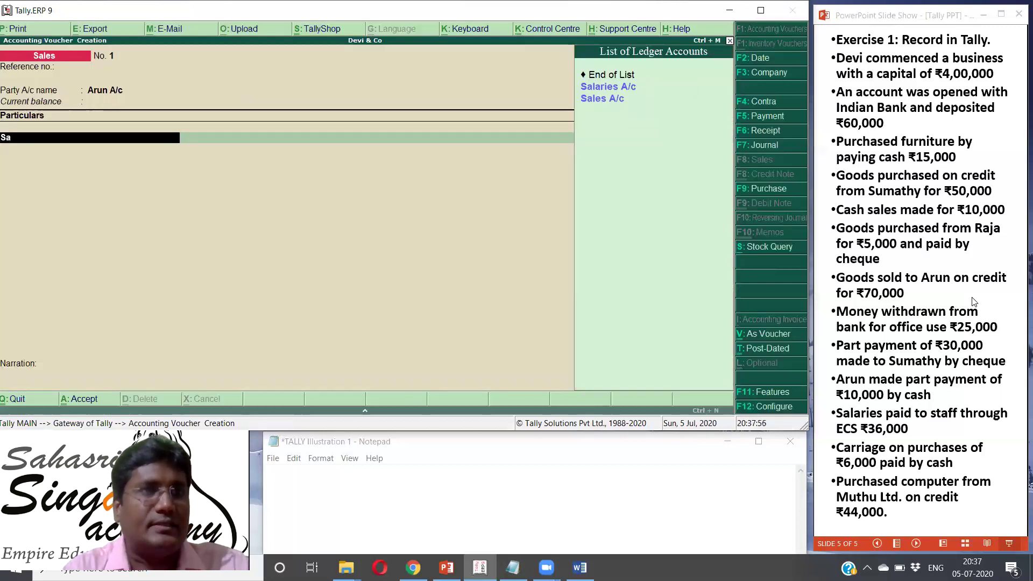
pyautogui.press('Down')
pyautogui.press('Down')
pyautogui.press('Return')
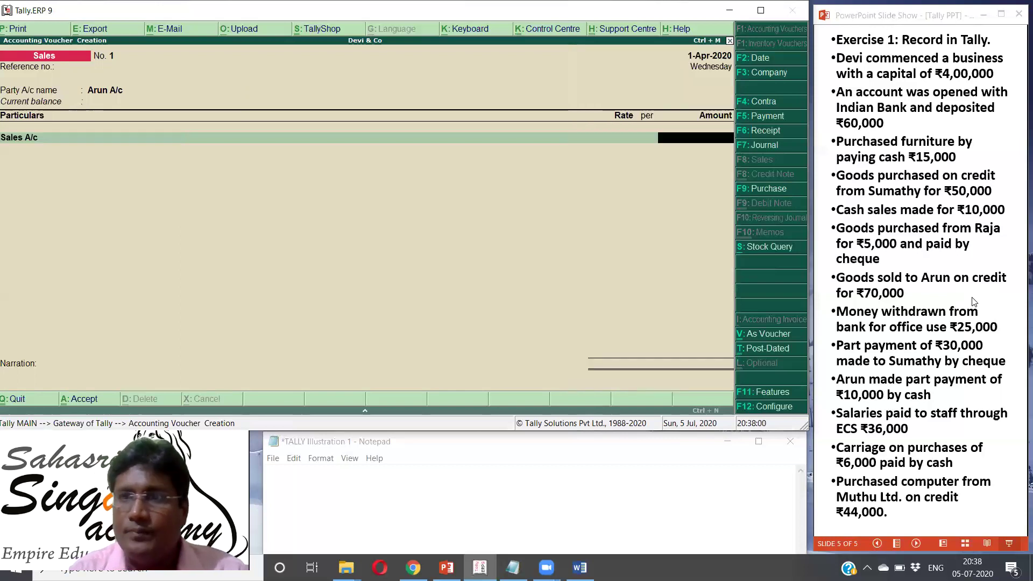
pyautogui.write('70000')
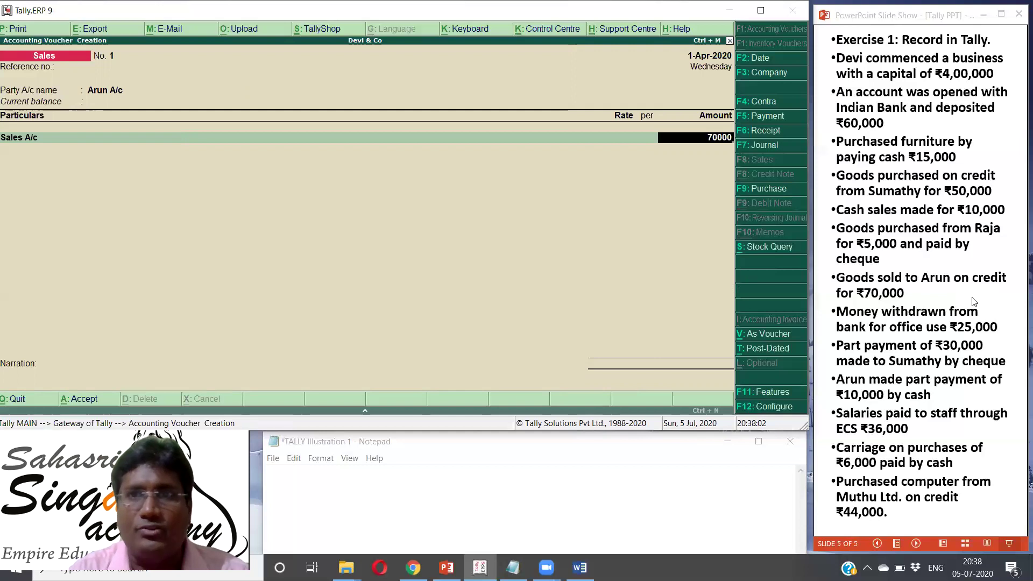
pyautogui.press('Return')
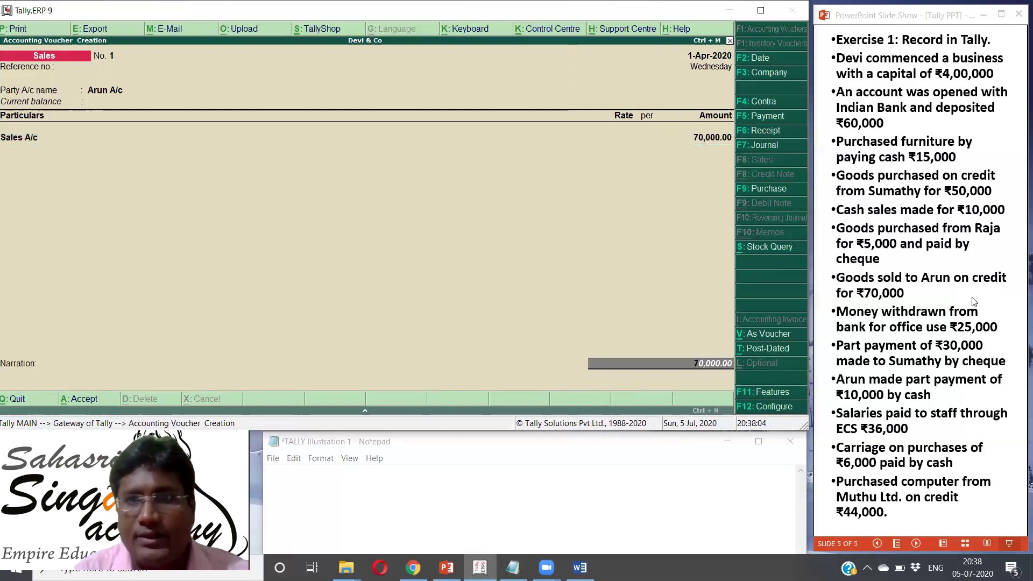
pyautogui.press('Return')
pyautogui.press('Return')
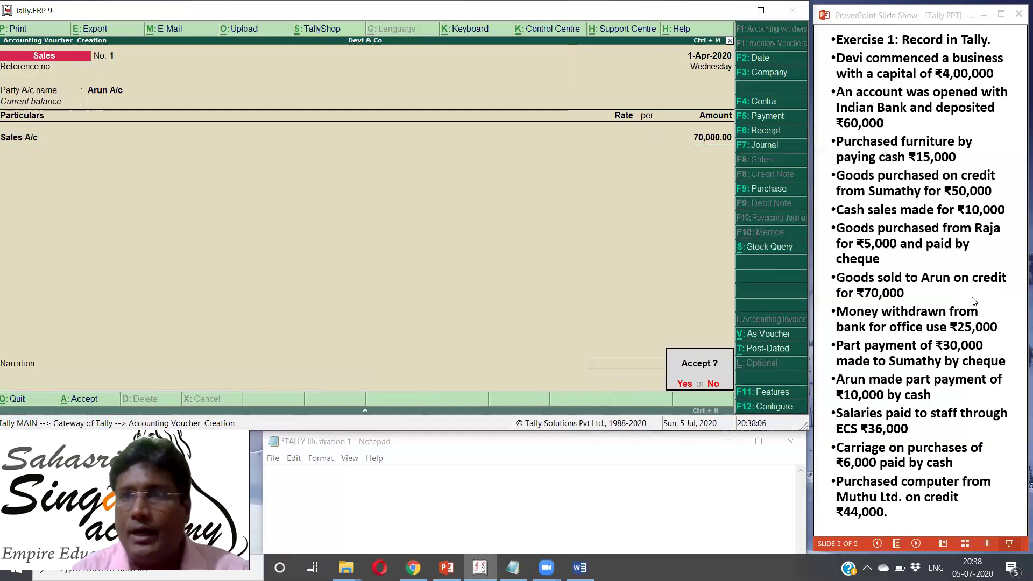
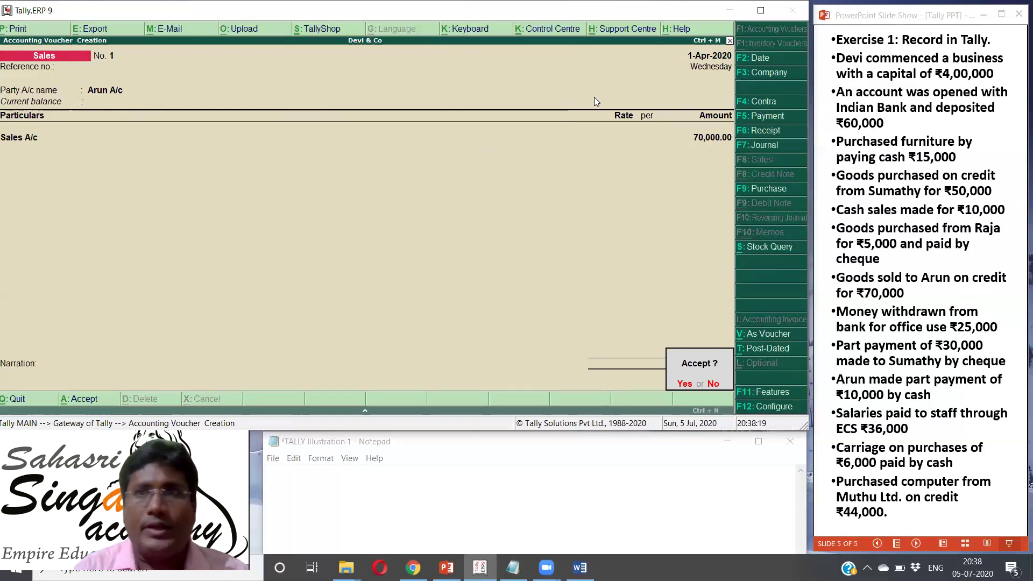
pyautogui.click(685, 384)
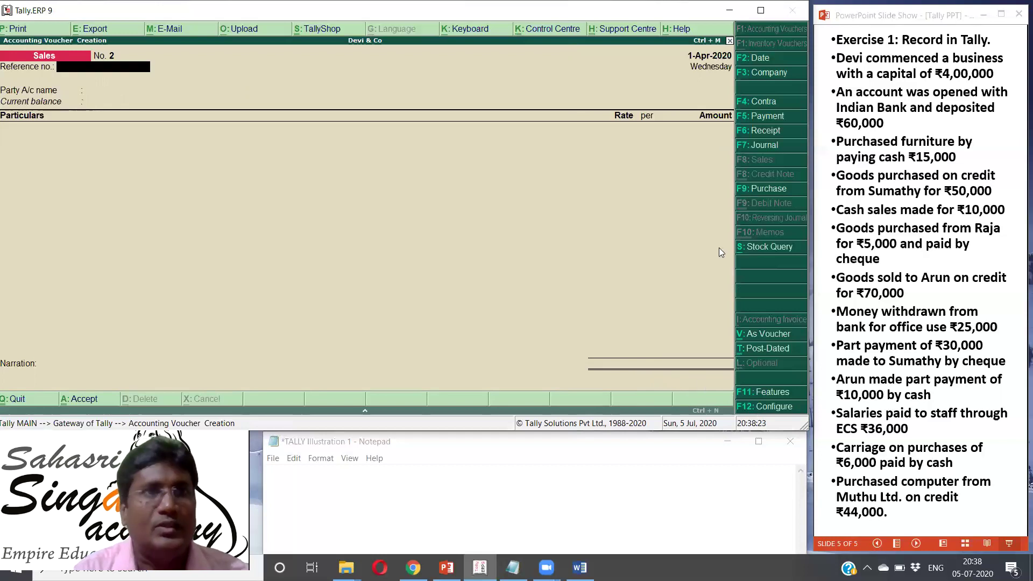
# - Start a contra voucher with Cash as the account and enter Indian Bank A/c under particulars for 25,000
pyautogui.click(768, 102)
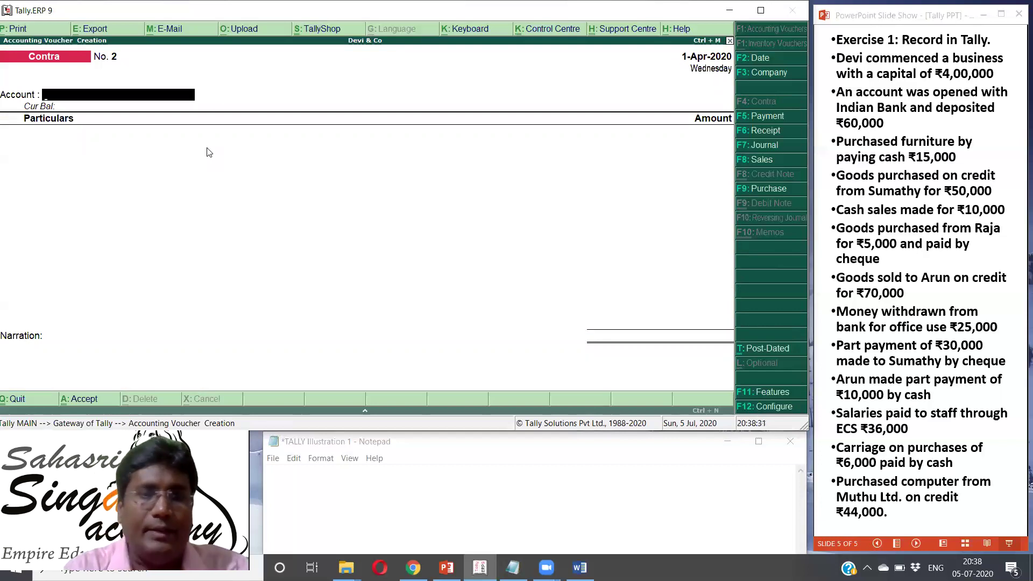
pyautogui.write('cash')
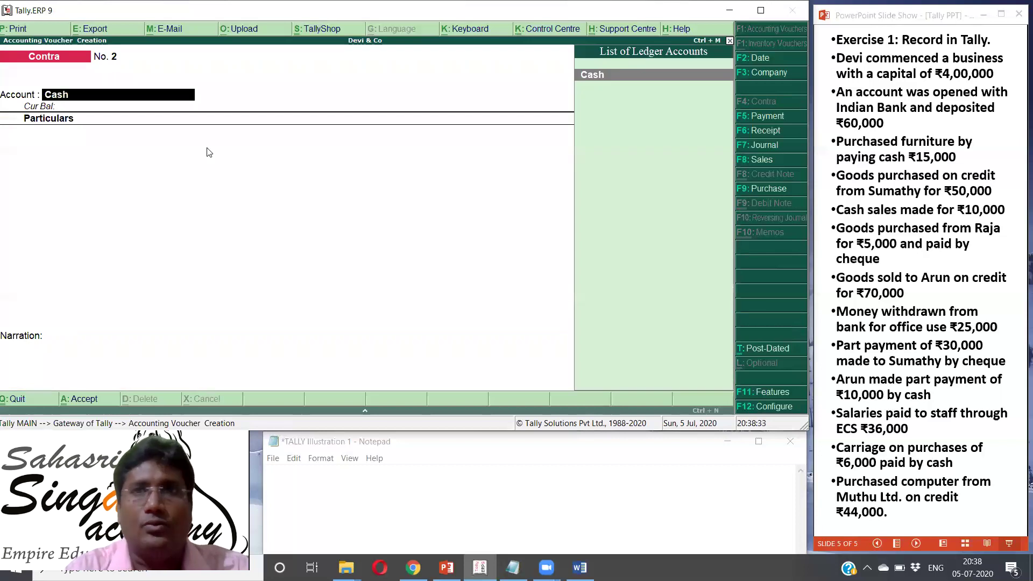
pyautogui.press('Return')
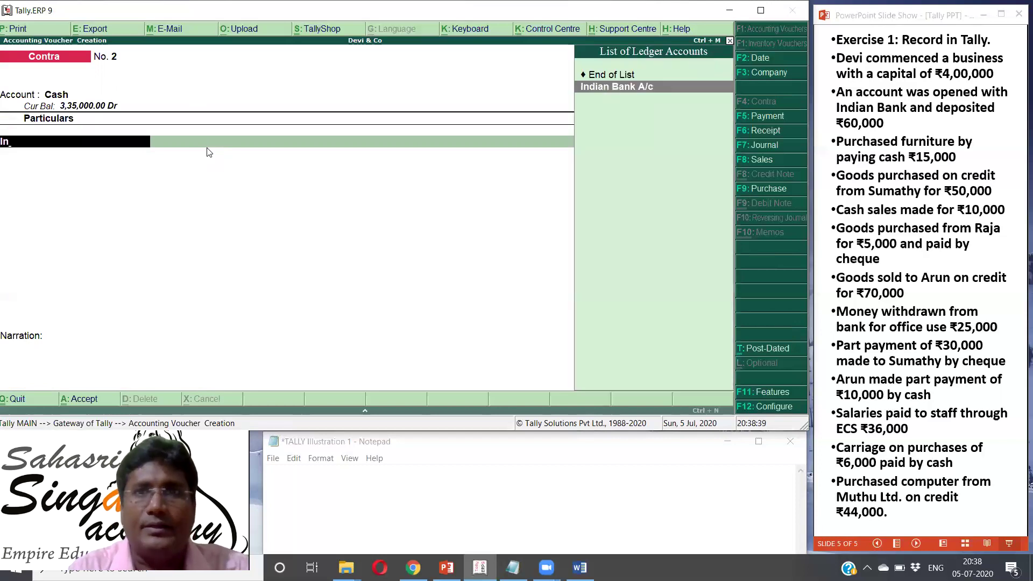
pyautogui.press('Return')
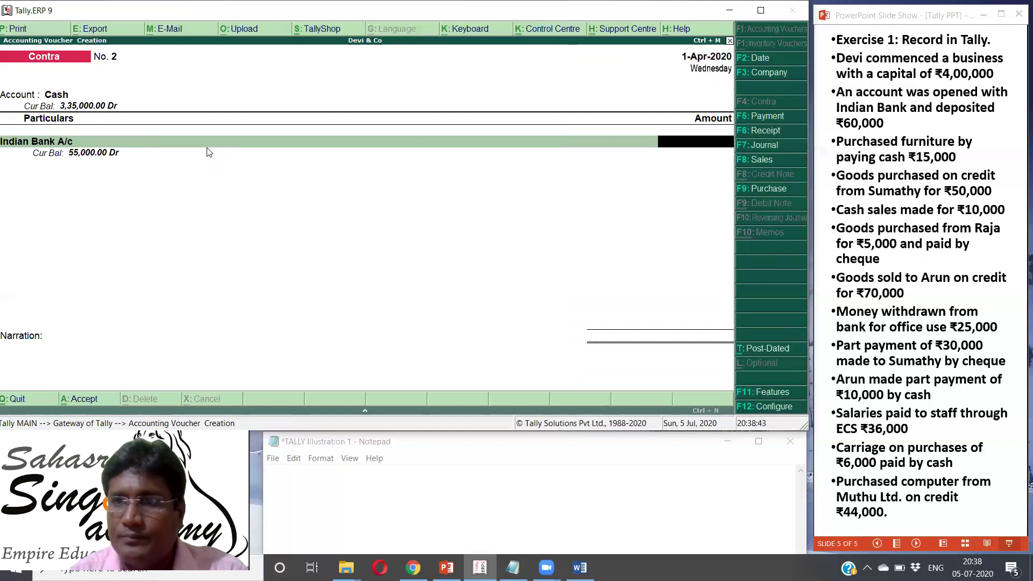
pyautogui.write('25,000')
pyautogui.press('Return')
# - Accept the Indian Bank cheque allocation with no cheque range or instrument number, and save the contra voucher without a narration
pyautogui.press('Return')
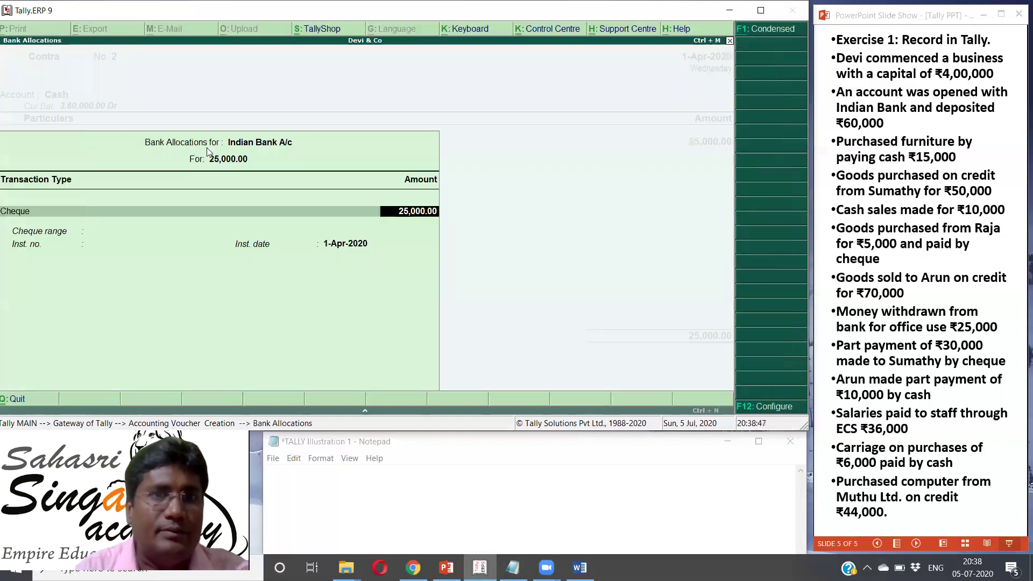
pyautogui.press('Return')
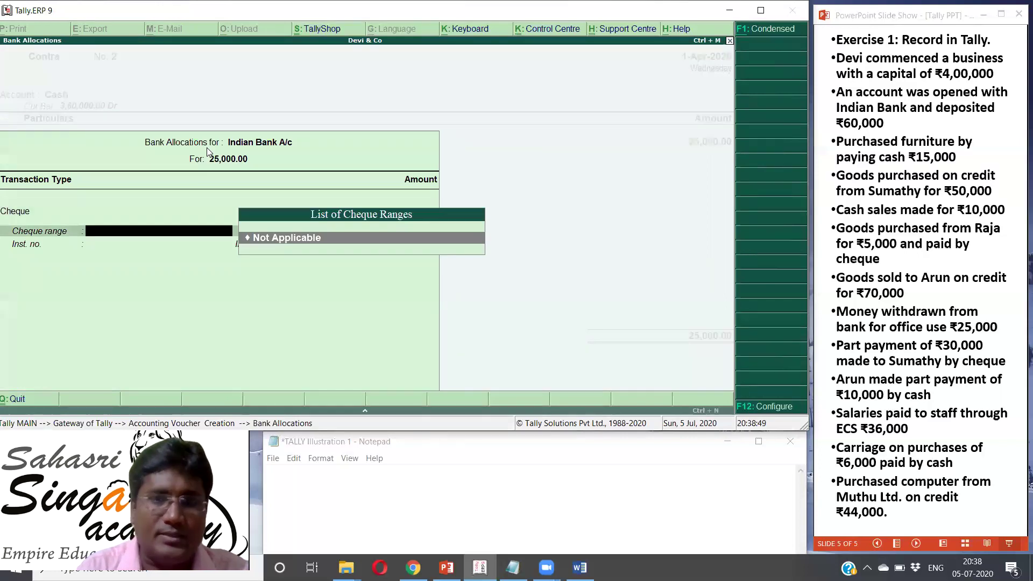
pyautogui.press('Return')
pyautogui.press('Return')
pyautogui.press('Return')
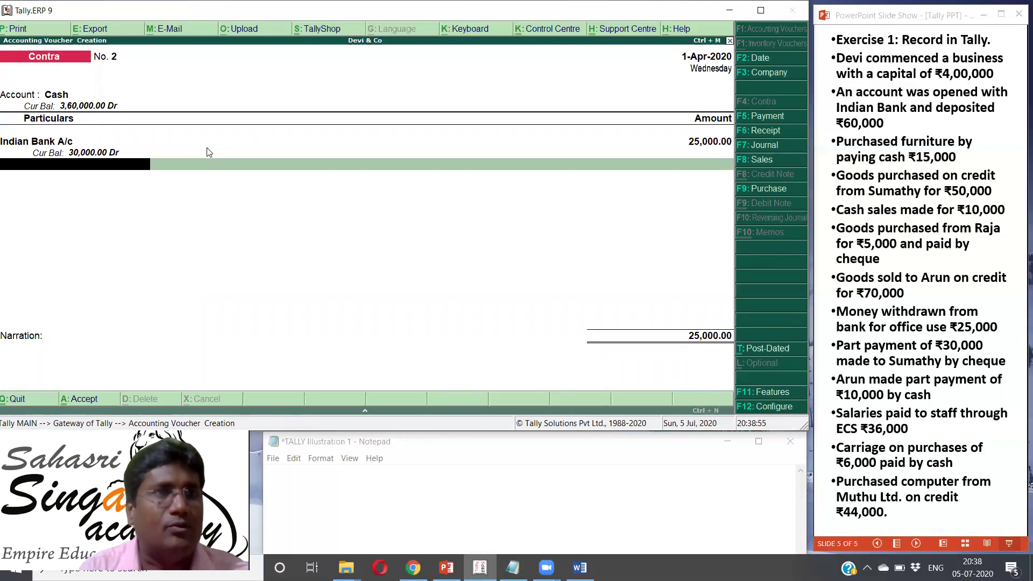
pyautogui.press('Return')
pyautogui.press('Return')
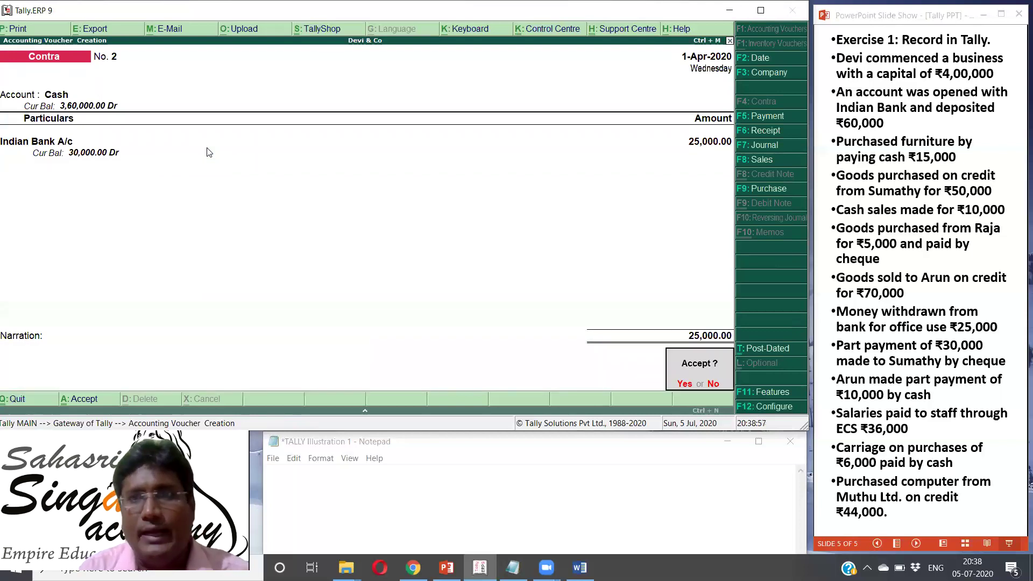
pyautogui.press('Return')
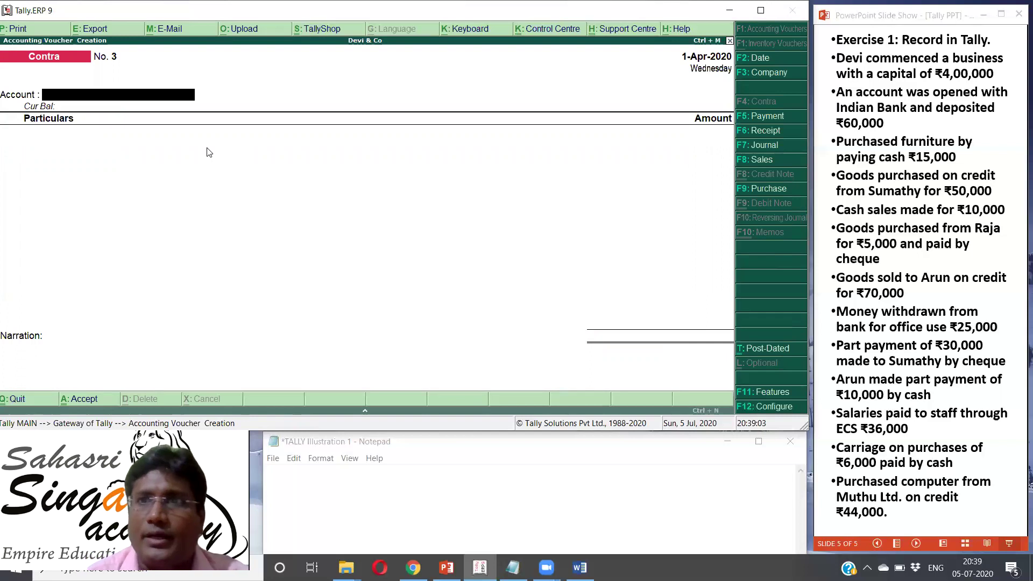
# - Start a payment voucher from Indian Bank A/c and enter the credit supplier's ledger under particulars for 30000
pyautogui.click(770, 119)
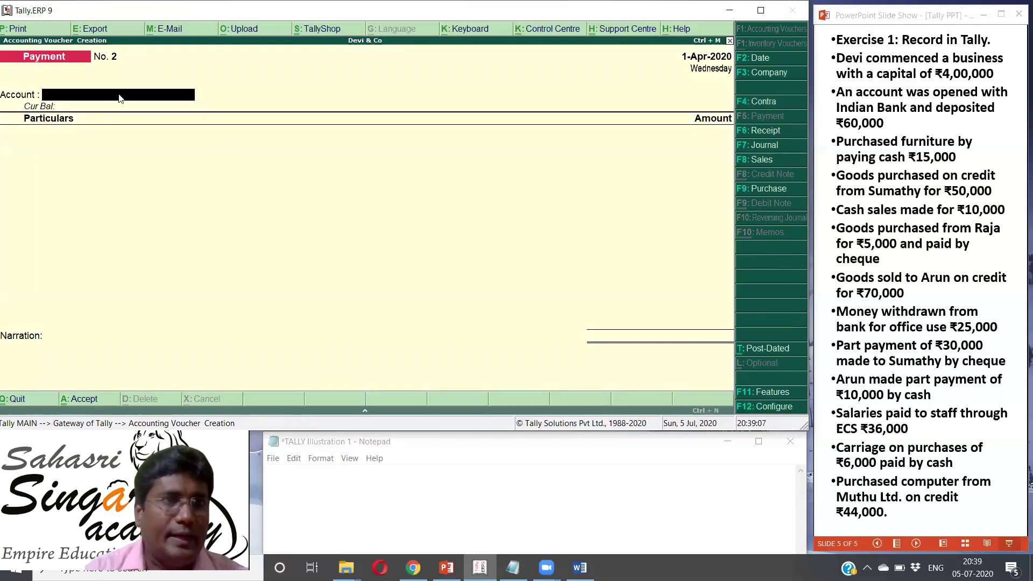
pyautogui.write('I')
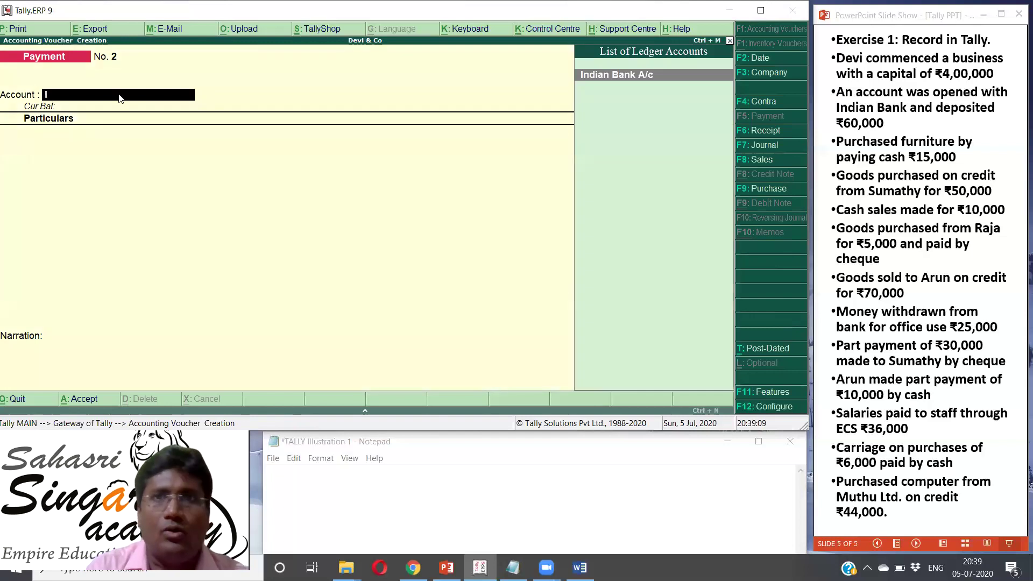
pyautogui.press('Return')
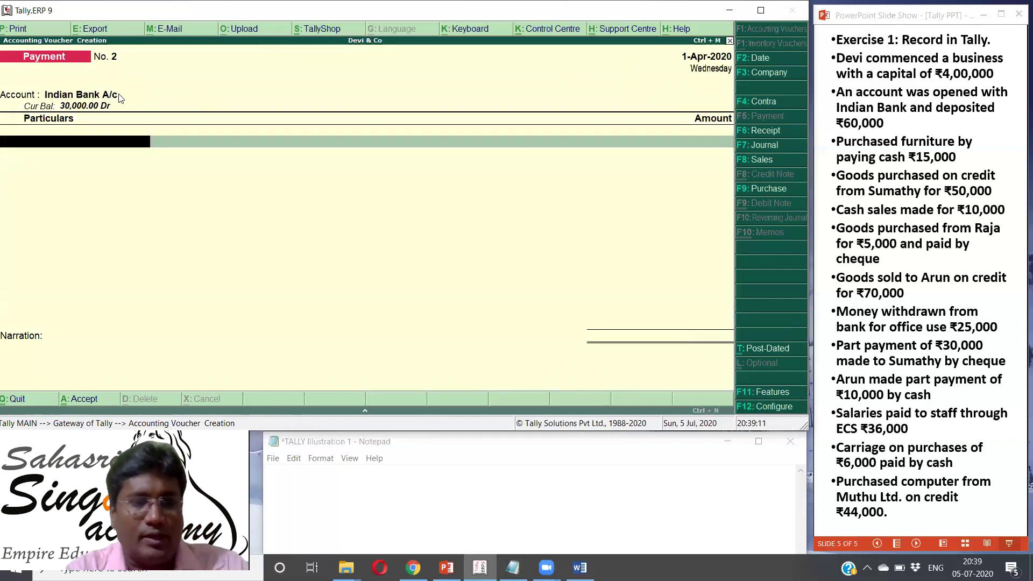
pyautogui.write('Su')
pyautogui.press('Return')
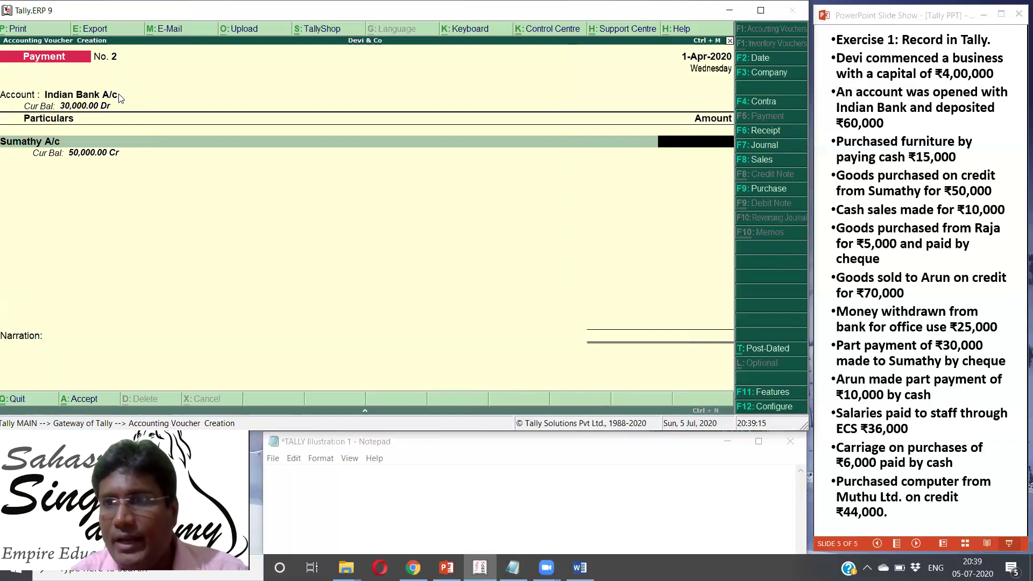
pyautogui.write('30000')
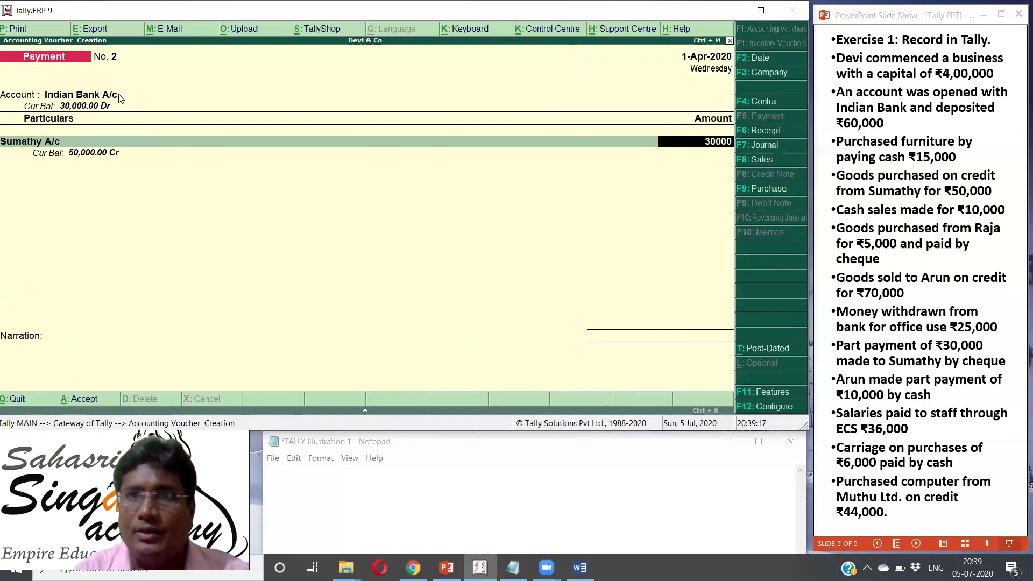
pyautogui.press('Return')
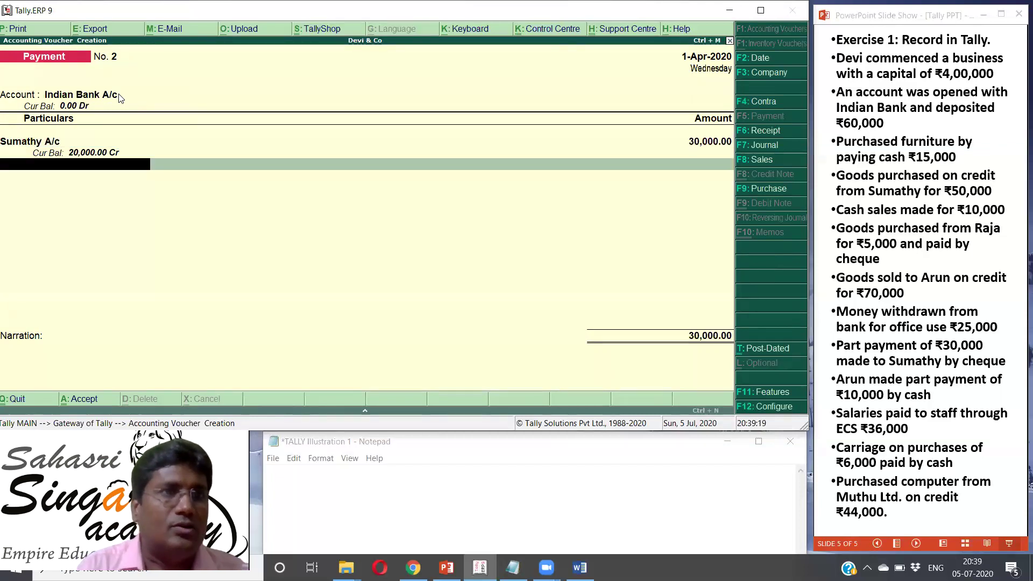
pyautogui.press('Return')
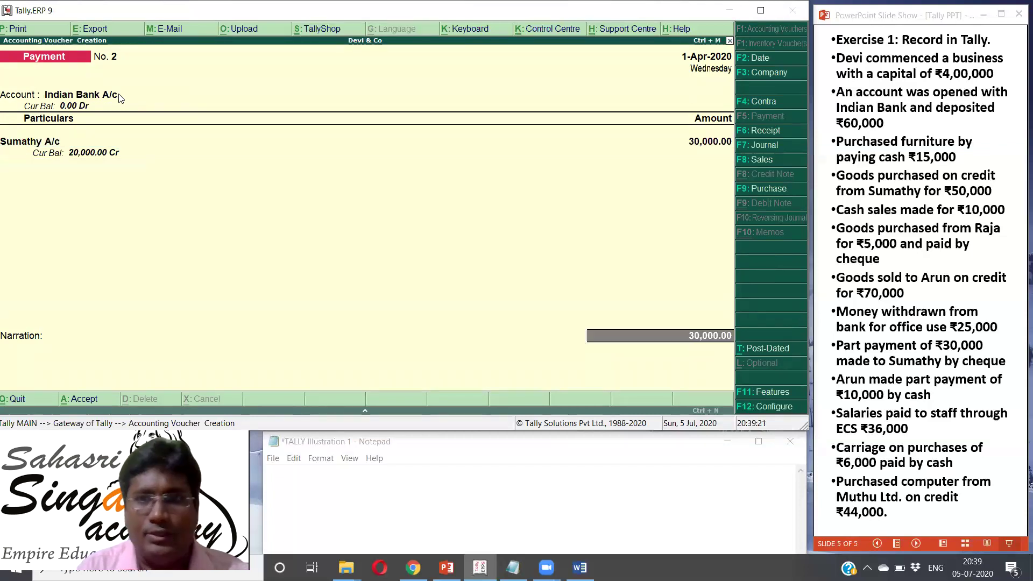
# - Accept the cheque allocation for the supplier payment with blank cheque details, and save the payment voucher without a narration
pyautogui.press('Return')
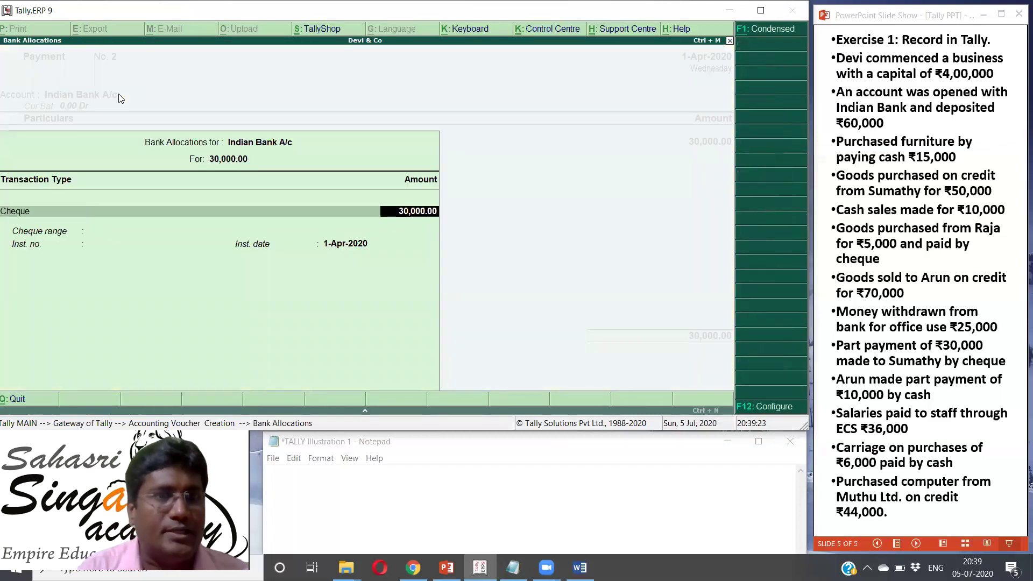
pyautogui.press('Return')
pyautogui.press('Return')
pyautogui.press('Return')
pyautogui.press('Return')
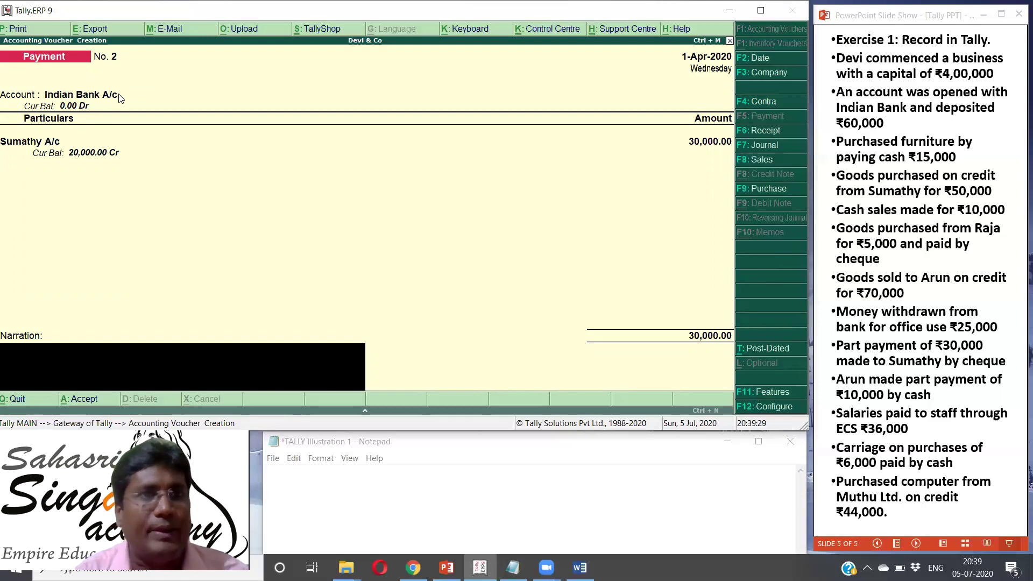
pyautogui.press('Return')
pyautogui.press('Return')
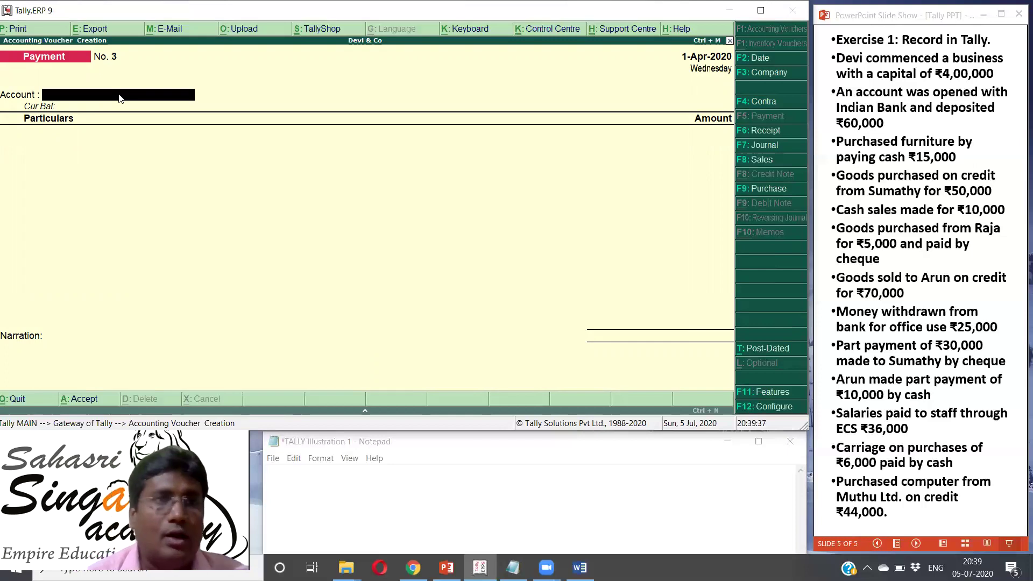
# - Record a receipt voucher with Cash as the account and the credit customer's ledger for 10000, saving it without a narration
pyautogui.click(755, 131)
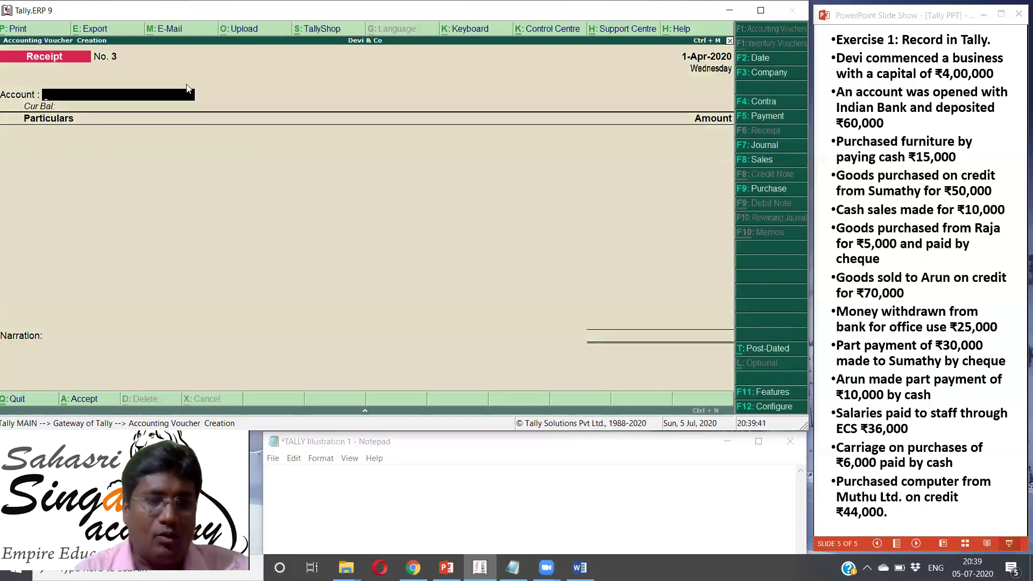
pyautogui.write('Ca')
pyautogui.press('Return')
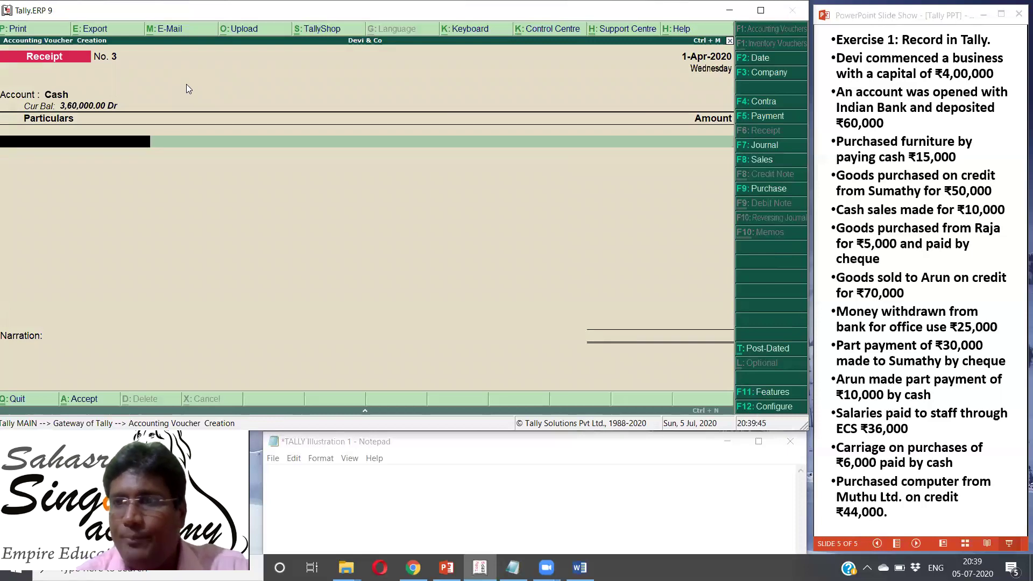
pyautogui.write('Arun')
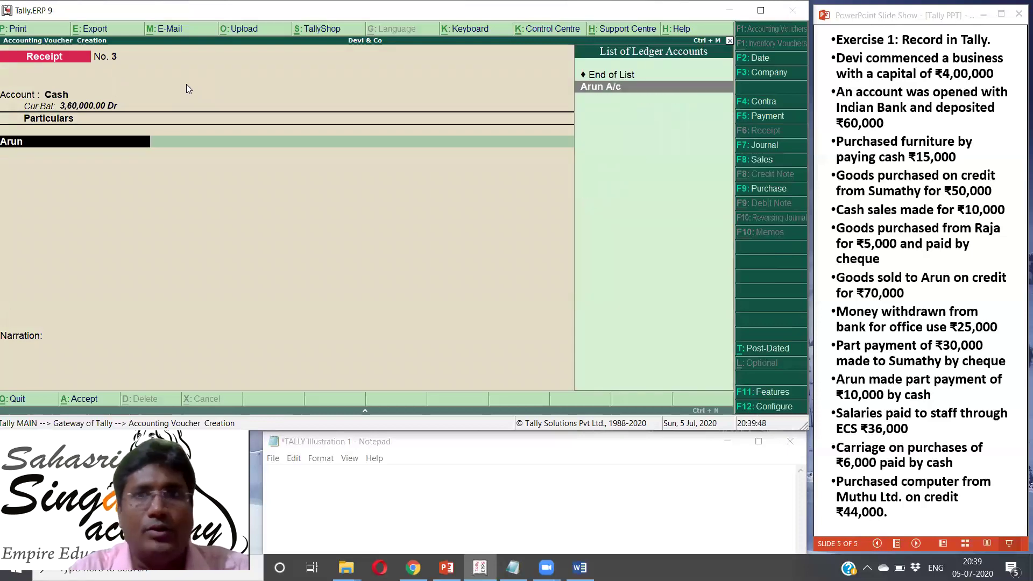
pyautogui.press('Return')
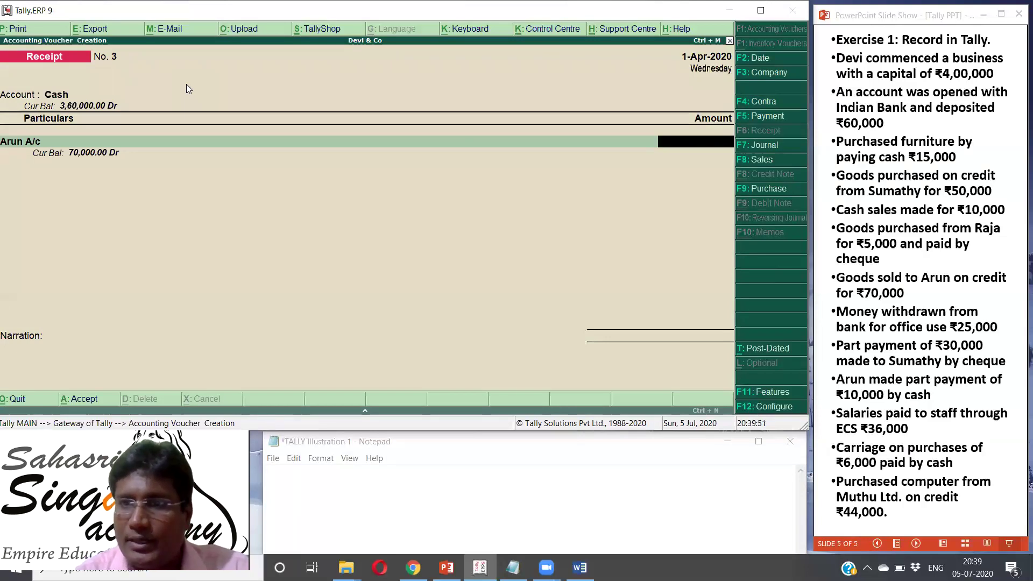
pyautogui.write('10000')
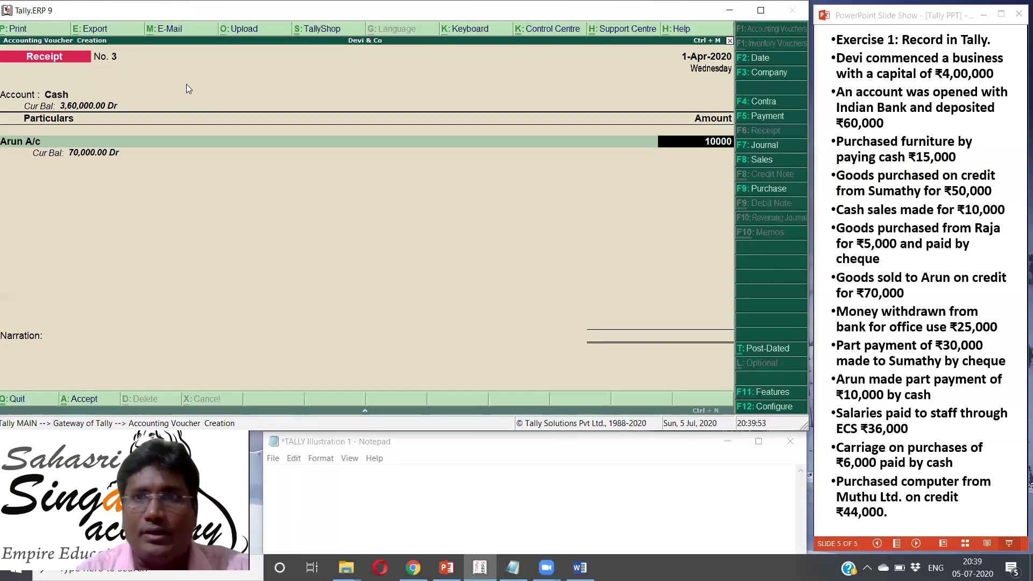
pyautogui.press('Return')
pyautogui.press('Return')
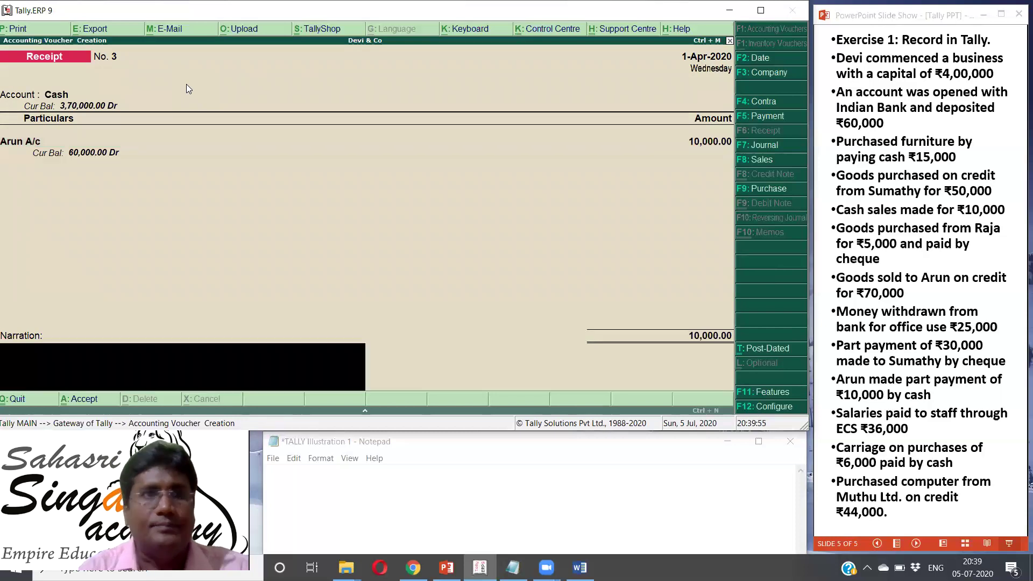
pyautogui.press('Return')
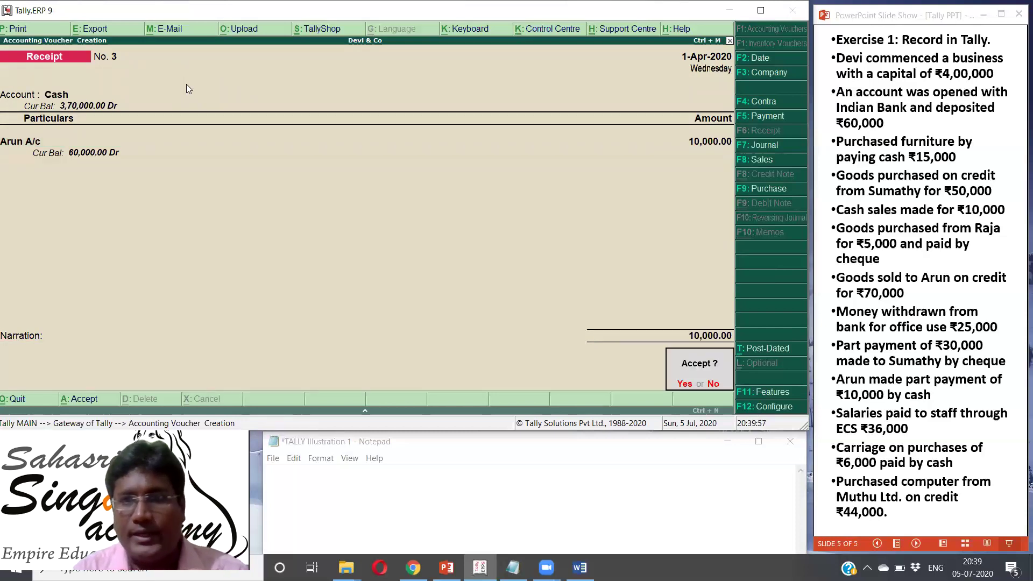
pyautogui.press('Return')
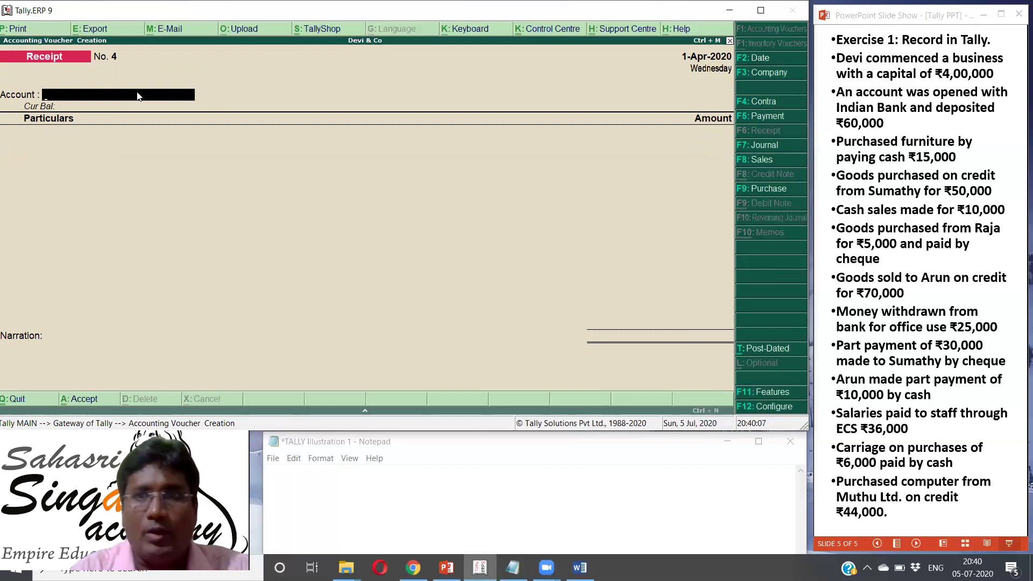
# - Start a payment voucher from Indian Bank A/c and enter Salaries A/c under particulars for 36000
pyautogui.click(765, 117)
pyautogui.write('i')
pyautogui.press('Return')
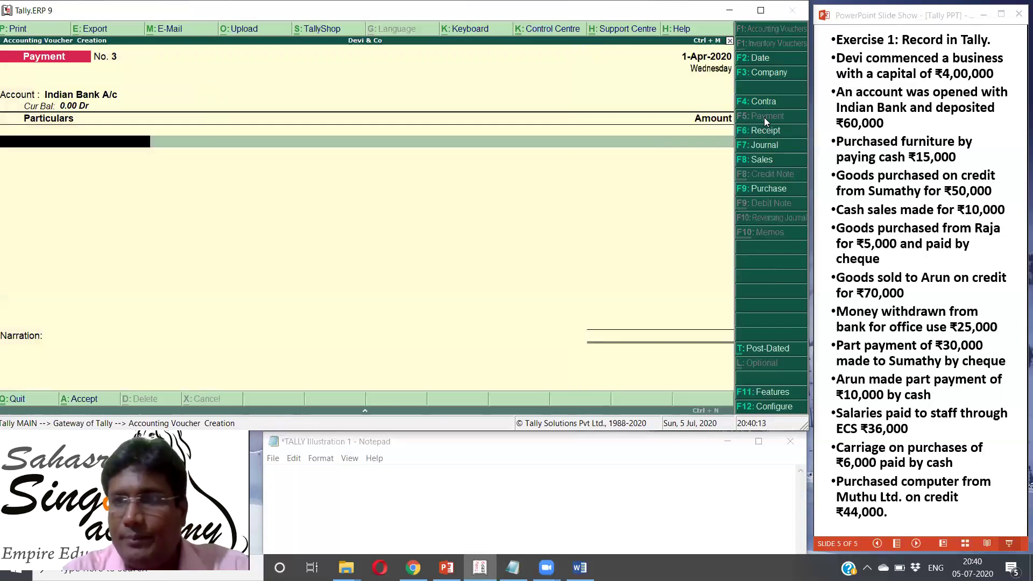
pyautogui.write('Sal')
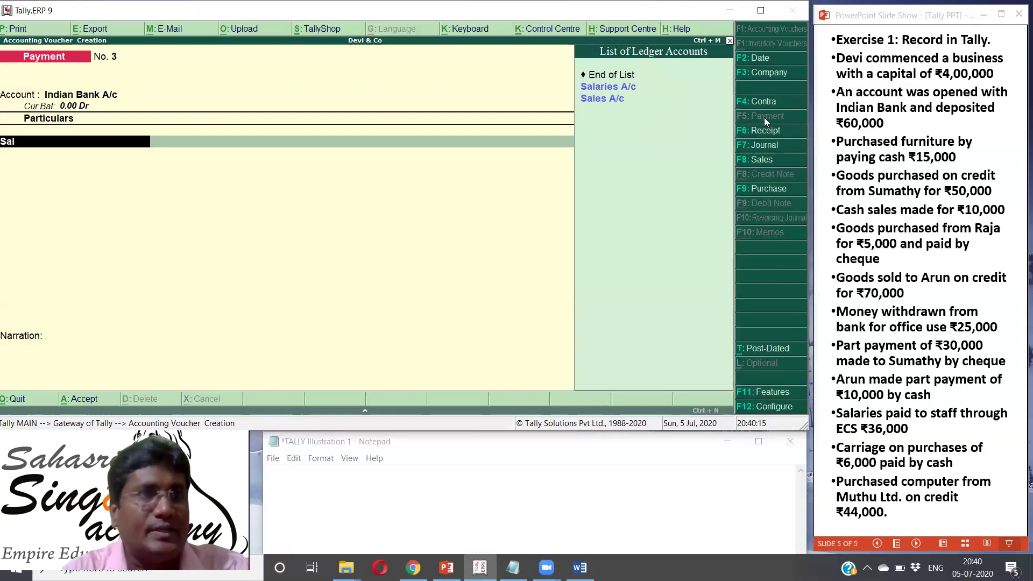
pyautogui.write('ar')
pyautogui.press('Return')
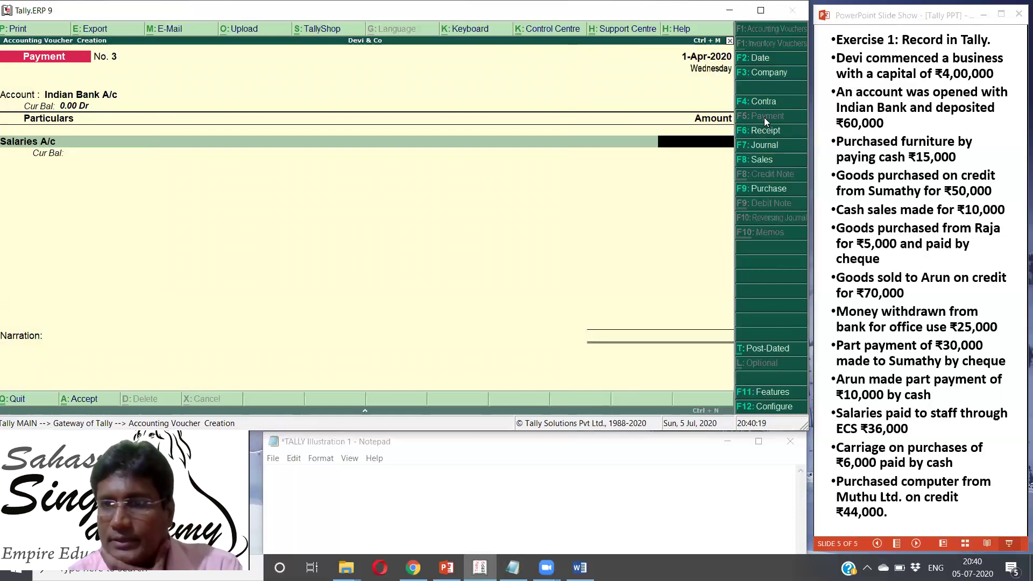
pyautogui.write('360000.00')
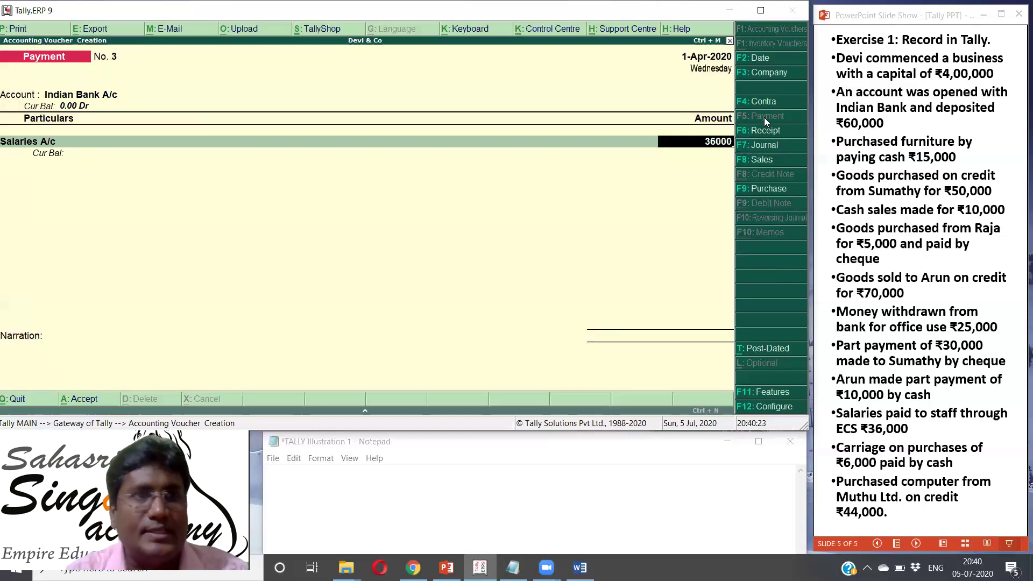
pyautogui.press('Return')
pyautogui.press('Return')
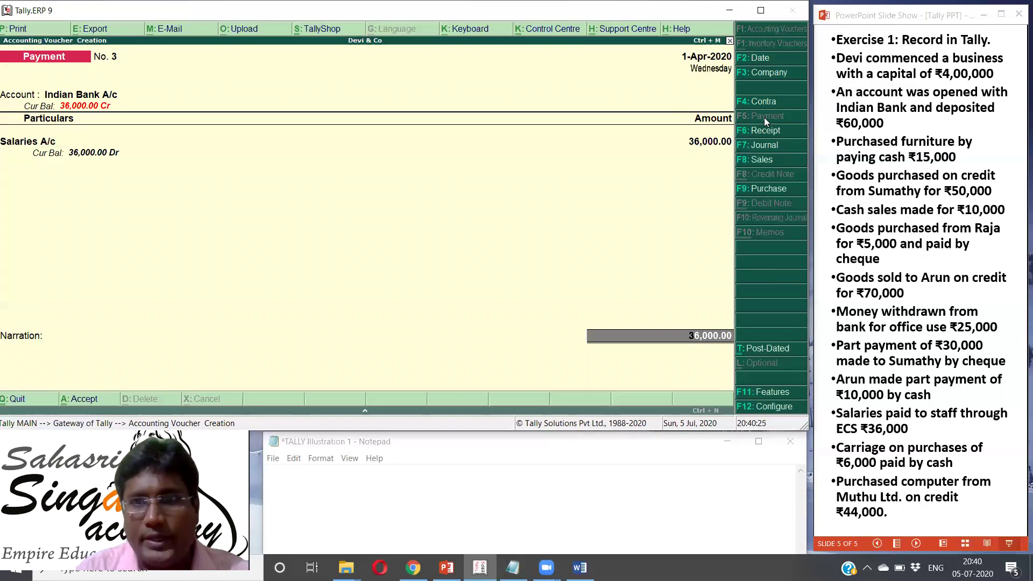
# - Accept the salary payment's cheque allocation with cheque range Not Applicable and no instrument number, and save the voucher without a narration
pyautogui.press('Return')
pyautogui.press('Return')
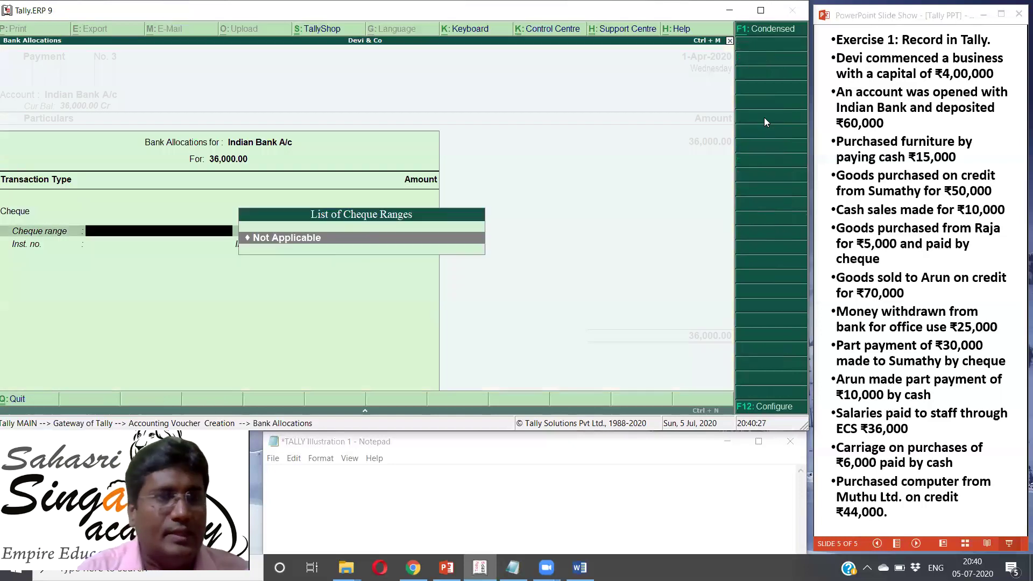
pyautogui.press('Return')
pyautogui.press('Return')
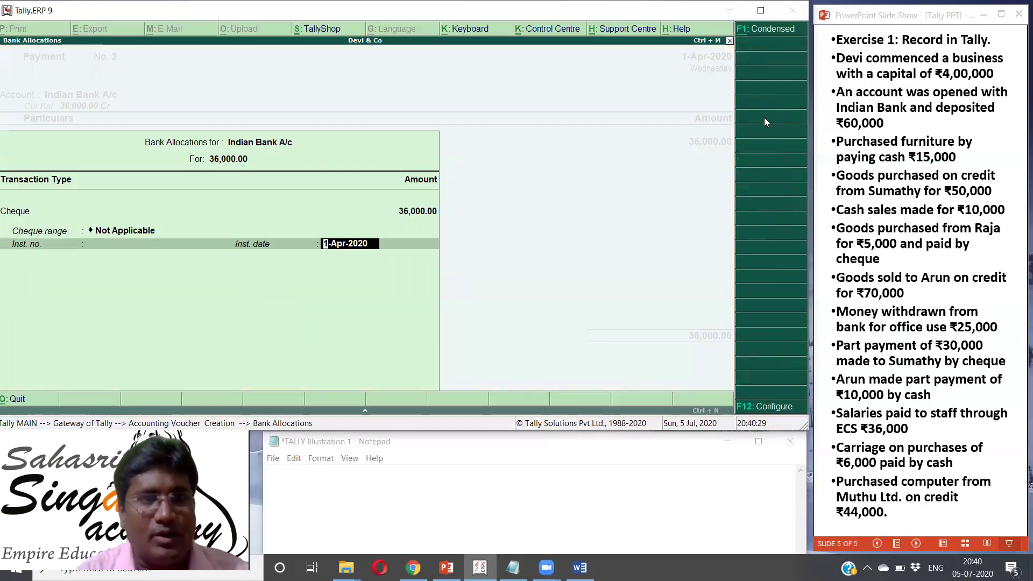
pyautogui.press('Return')
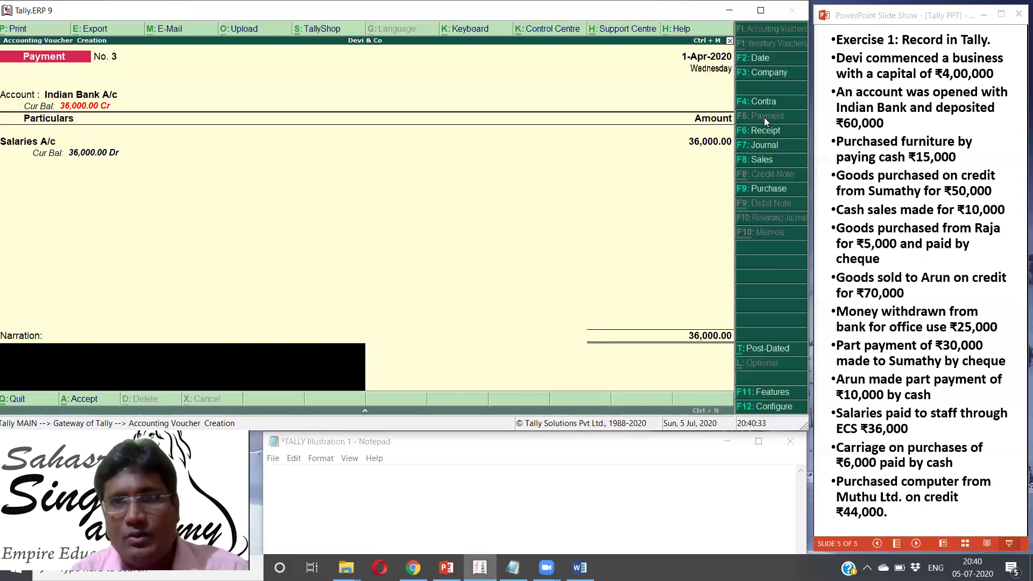
pyautogui.press('Return')
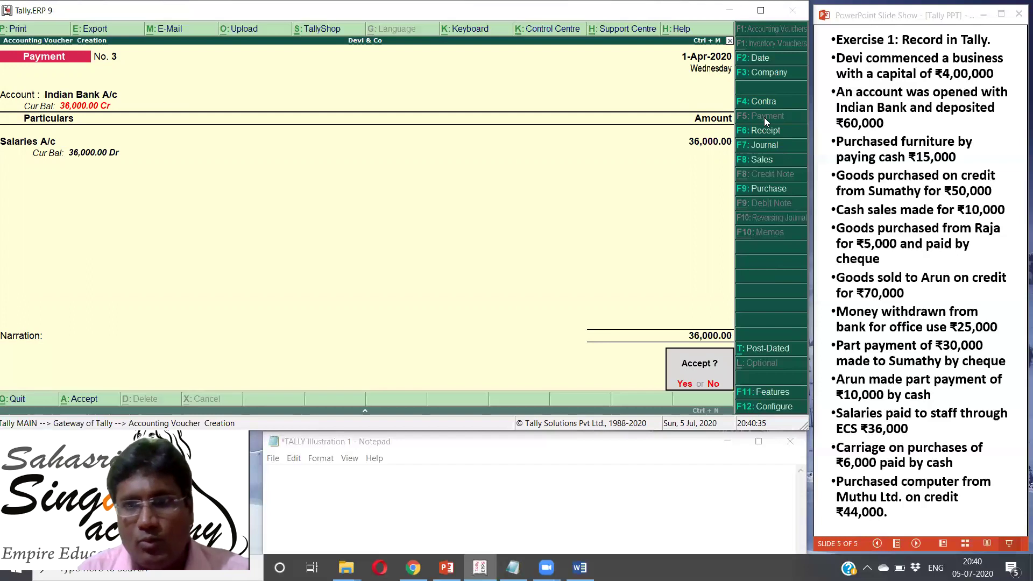
pyautogui.press('y')
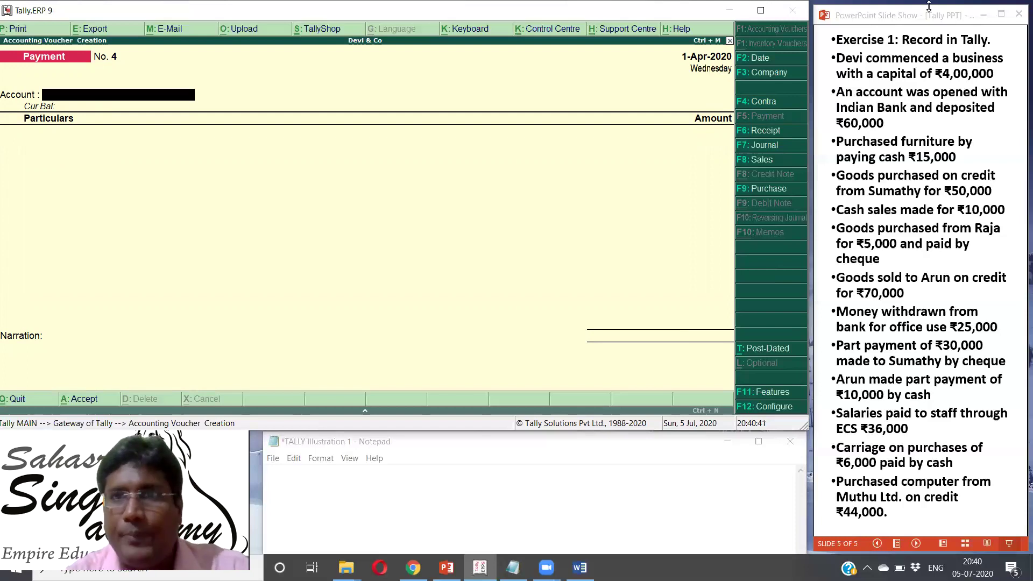
# - Record a payment voucher with Cash as the account and Carriage on Purchase A/c for 6000, saving it without a narration
pyautogui.write('C')
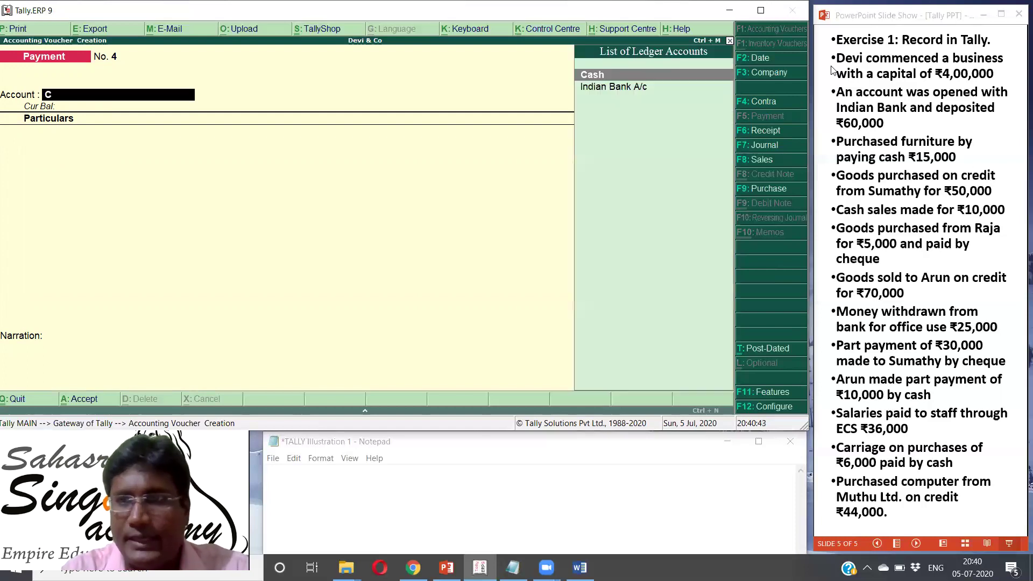
pyautogui.write('a')
pyautogui.press('Return')
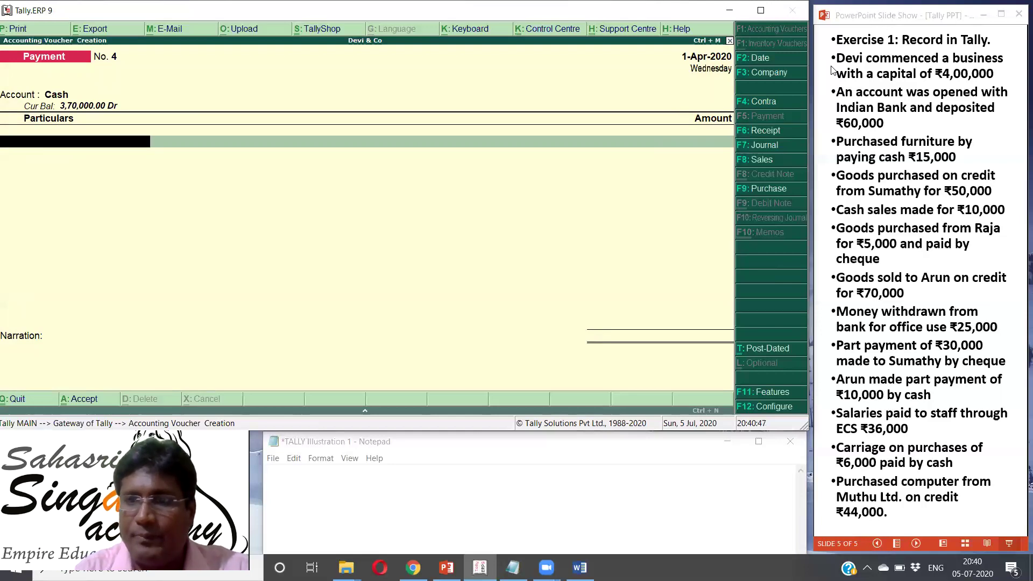
pyautogui.press('Down')
pyautogui.press('Down')
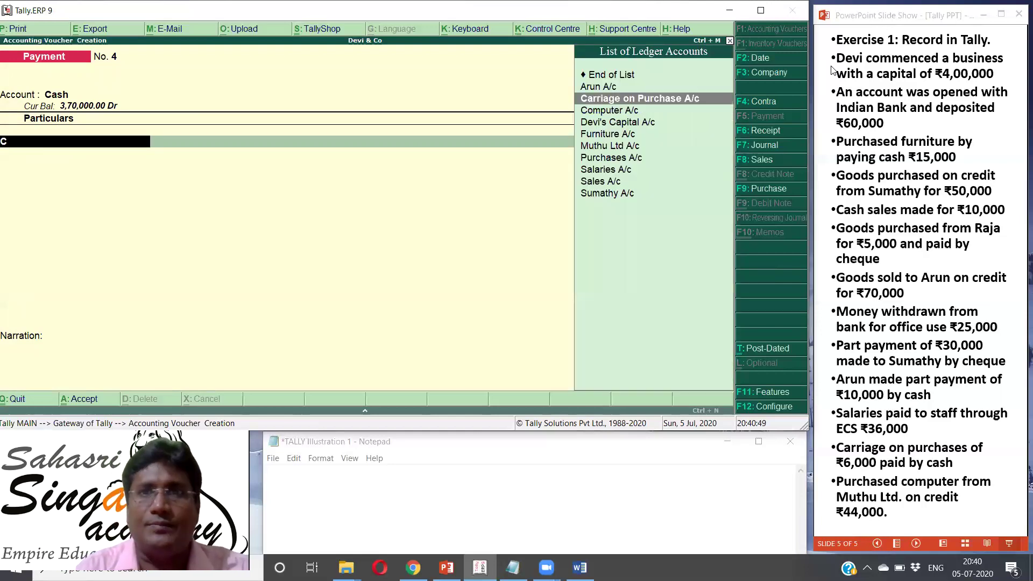
pyautogui.press('Return')
pyautogui.write('6000')
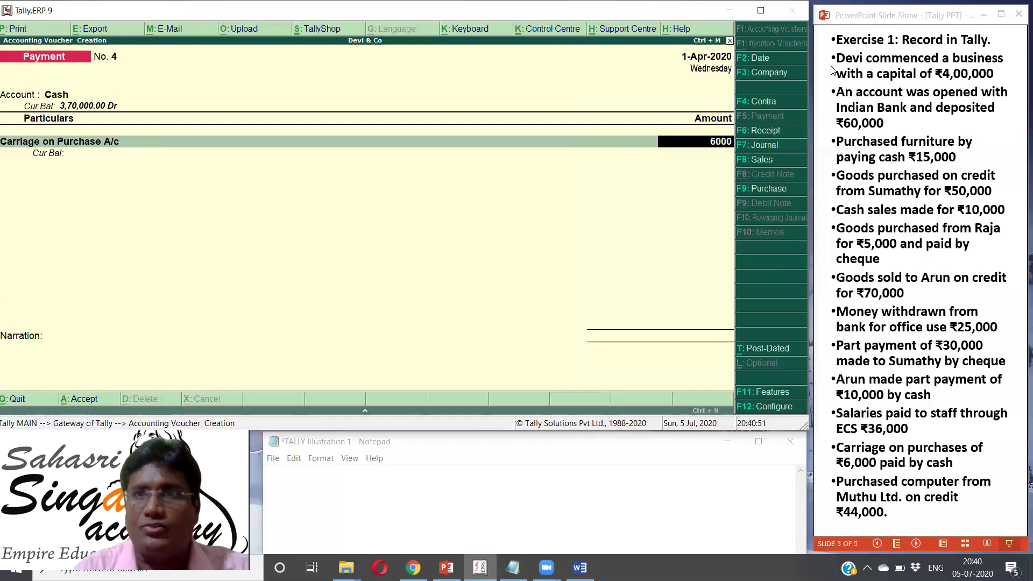
pyautogui.press('Return')
pyautogui.press('Return')
pyautogui.press('Return')
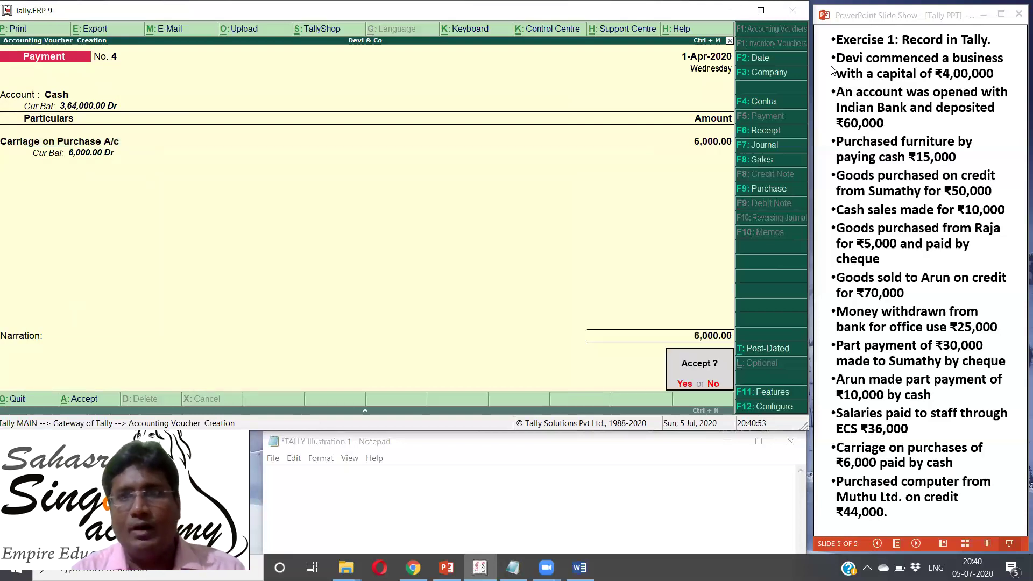
pyautogui.press('Return')
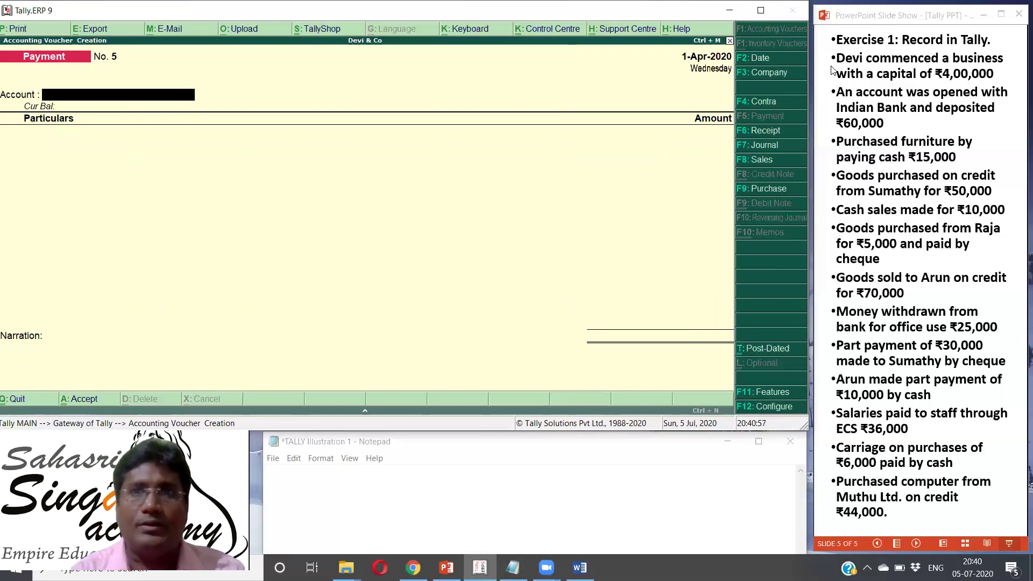
# - Record a journal voucher debiting Computer A/c and crediting Muthu Ltd A/c for 44000, without a narration, and quit voucher entry
pyautogui.click(769, 146)
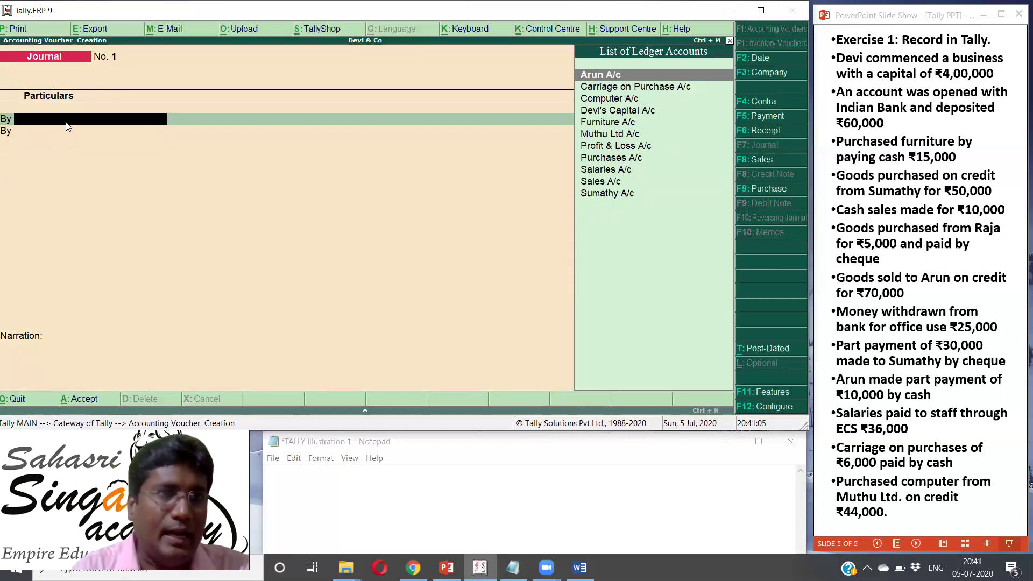
pyautogui.write('Comp')
pyautogui.press('Return')
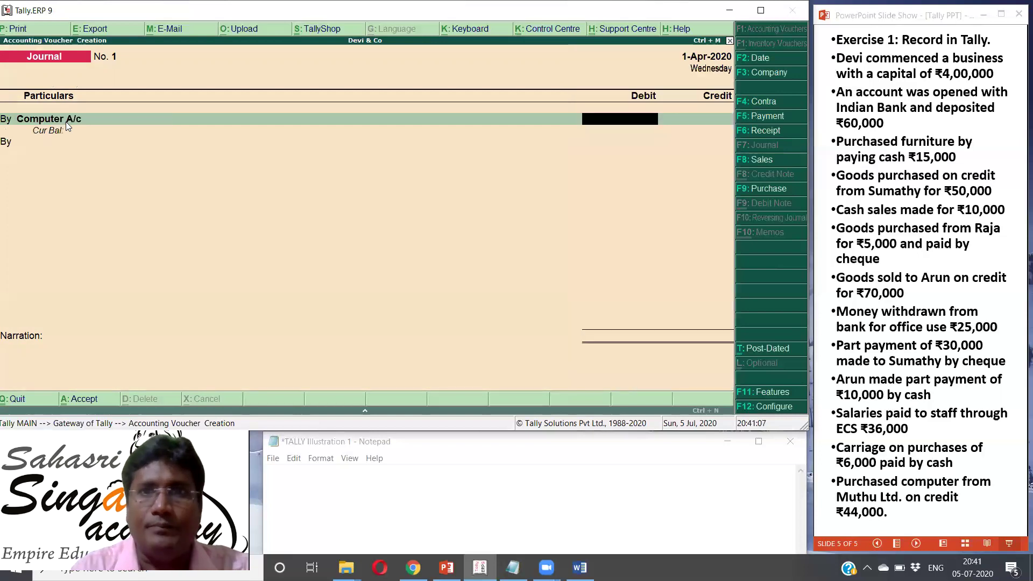
pyautogui.write('44000')
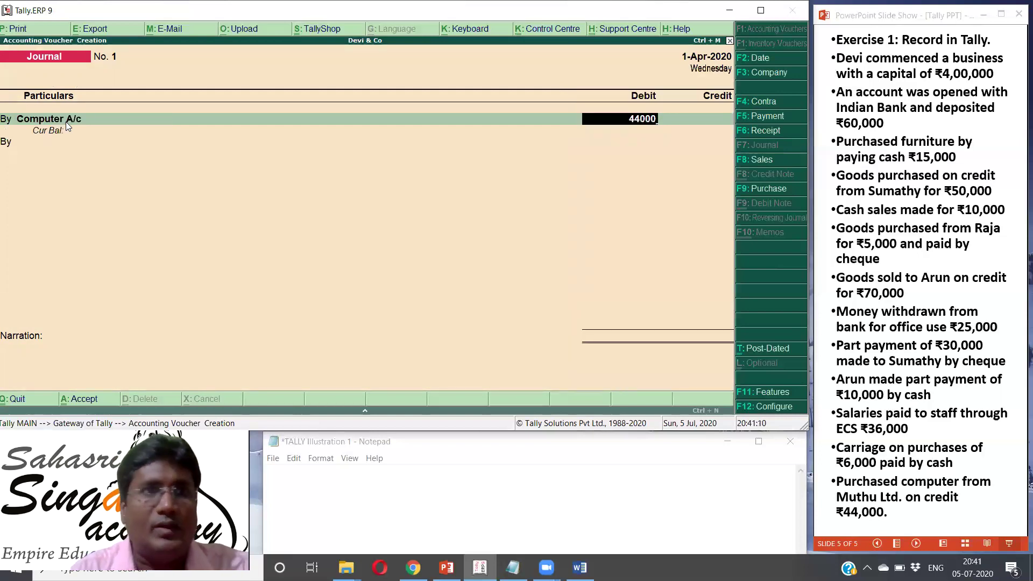
pyautogui.press('Return')
pyautogui.press('Return')
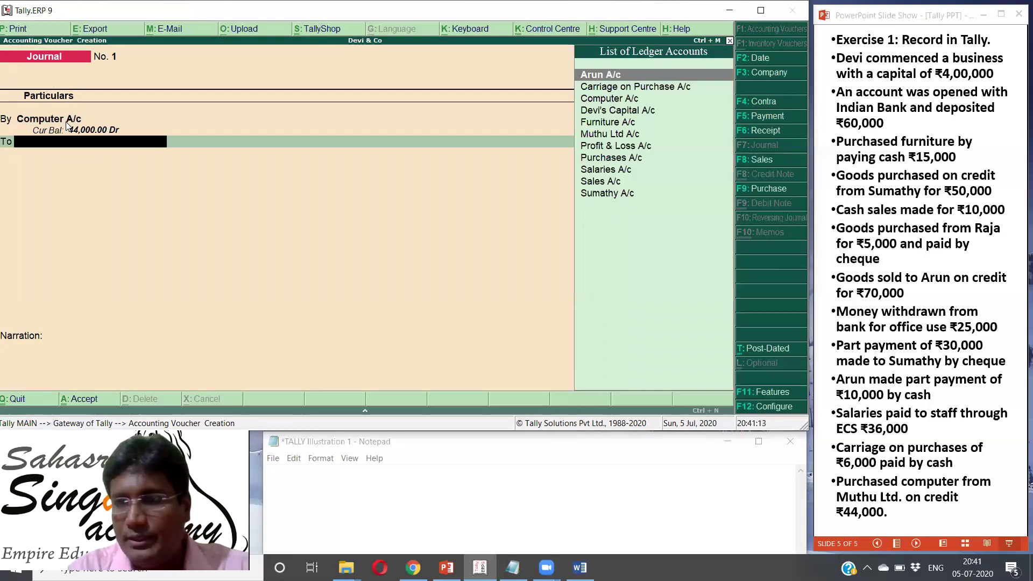
pyautogui.write('Mu')
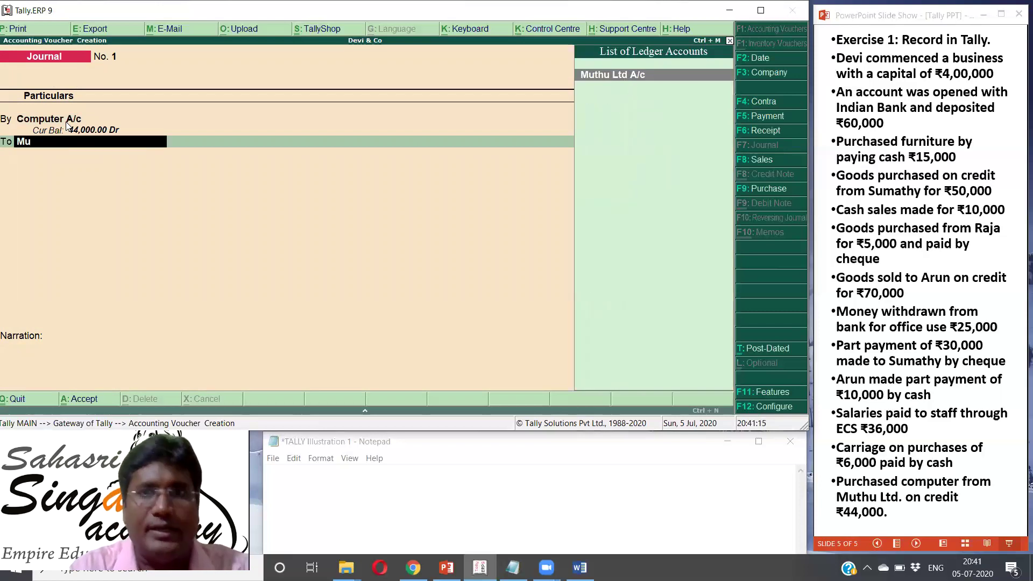
pyautogui.press('Return')
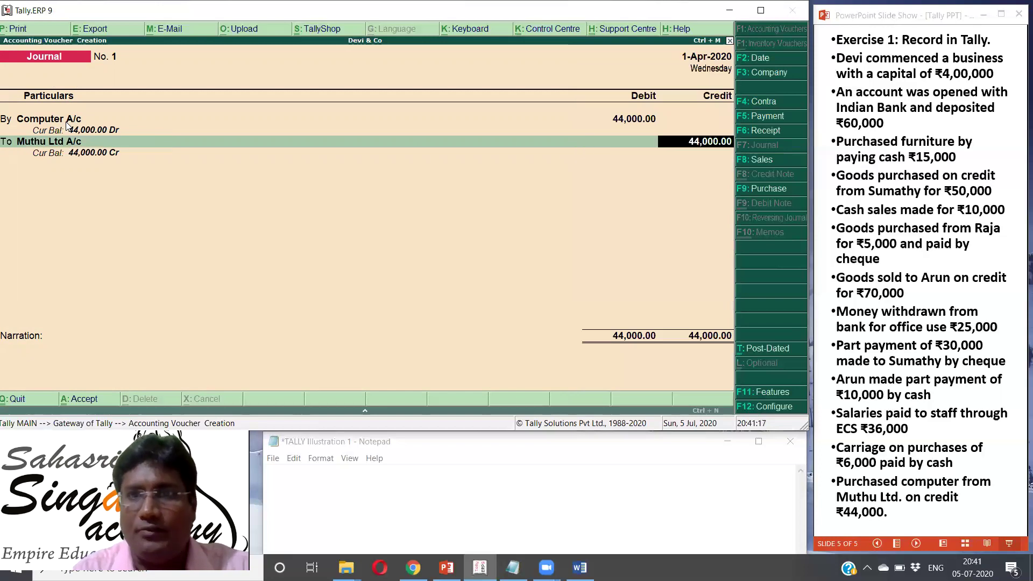
pyautogui.press('Return')
pyautogui.press('Return')
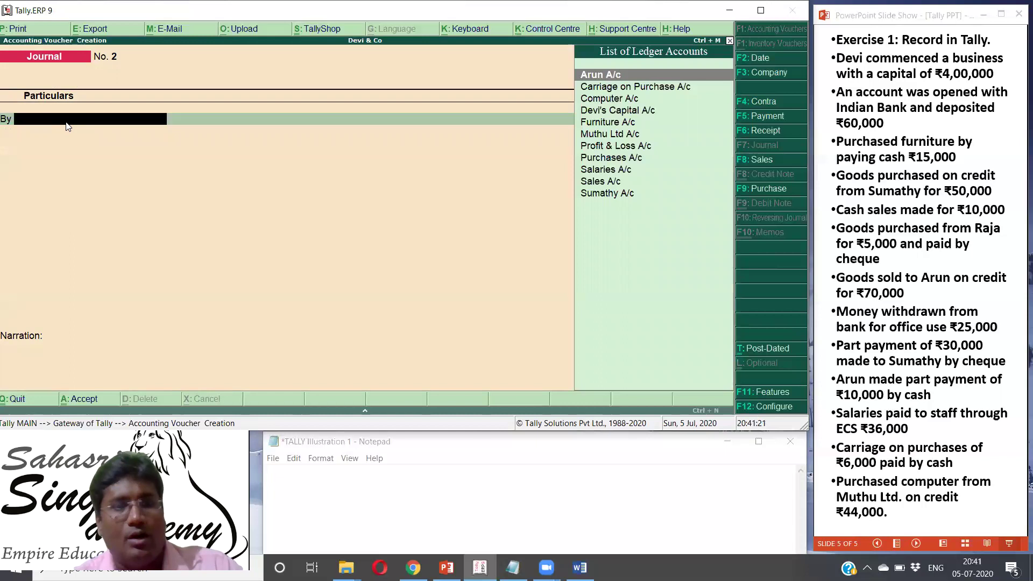
pyautogui.press('Escape')
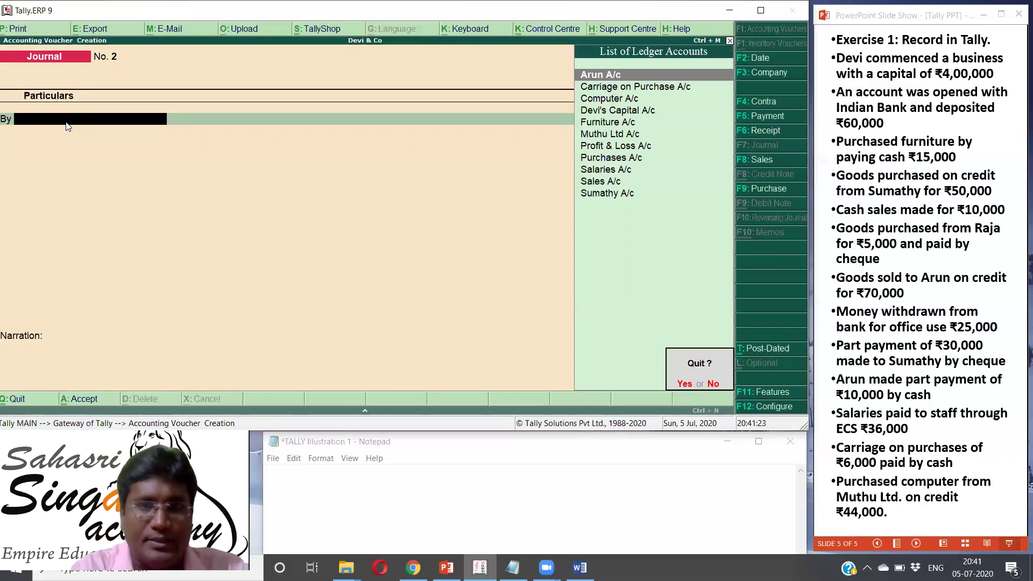
pyautogui.press('y')
# - View the company's Balance Sheet in detailed and condensed form, and return to the Gateway of Tally
pyautogui.press('Down')
pyautogui.press('Down')
pyautogui.press('Down')
pyautogui.press('Down')
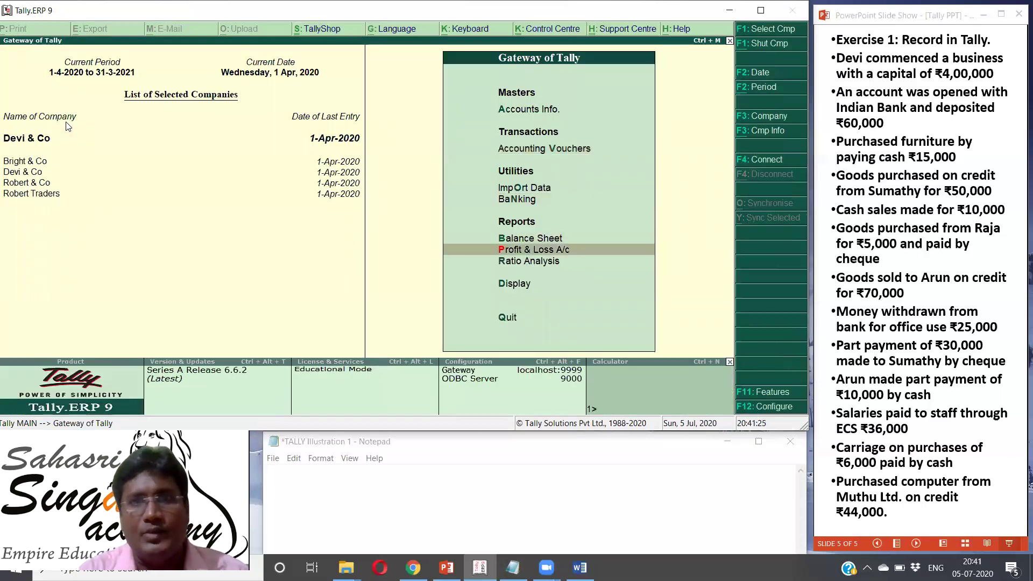
pyautogui.press('Up')
pyautogui.press('Return')
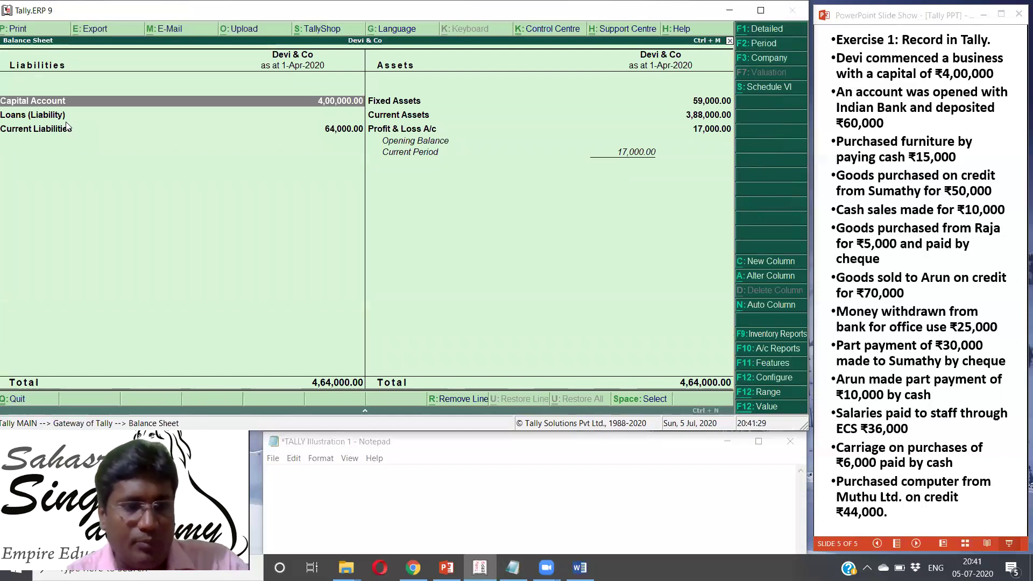
pyautogui.hotkey('alt', 'F1')
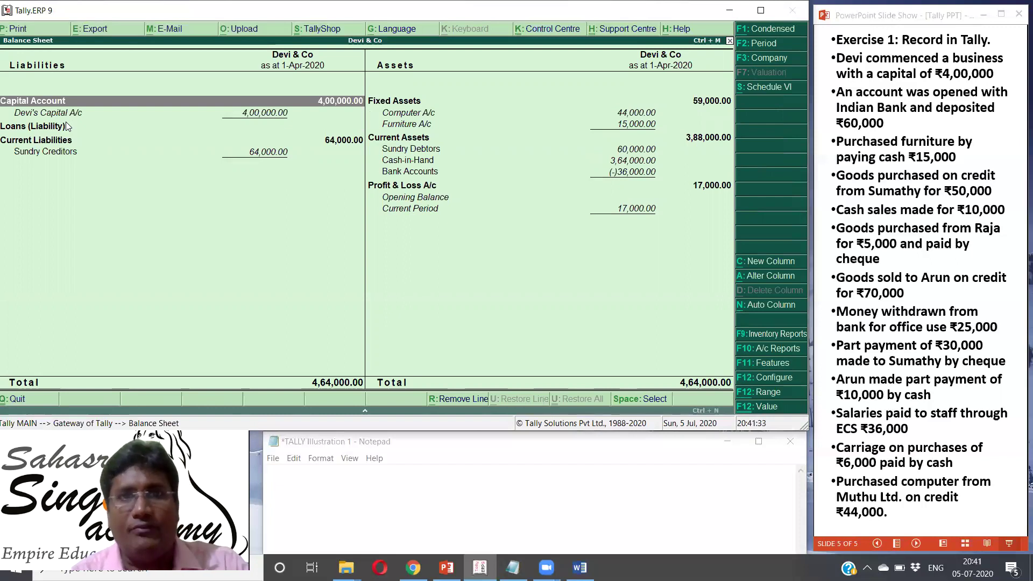
pyautogui.hotkey('alt', 'F1')
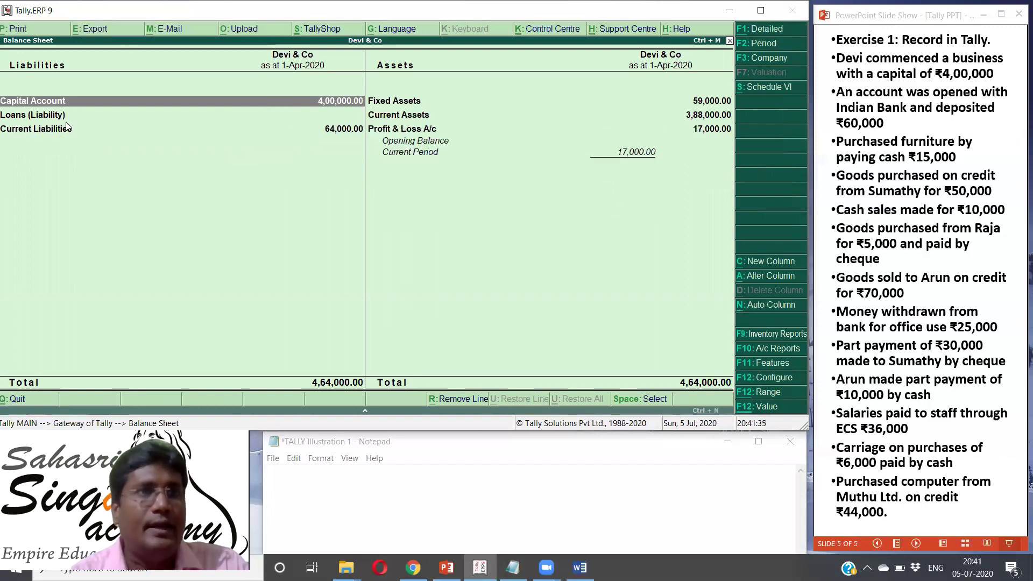
pyautogui.press('Escape')
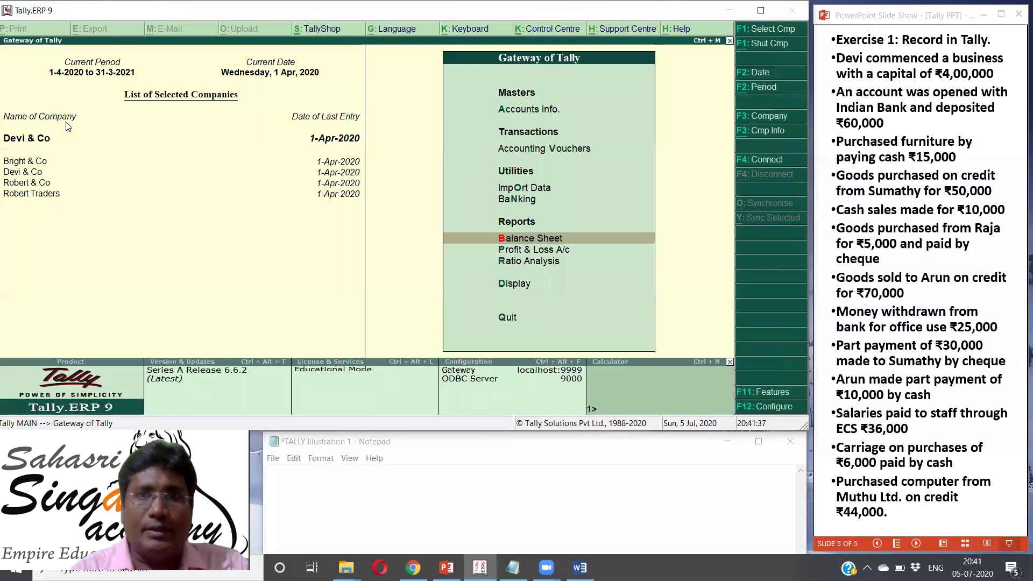
# - Examine the Profit & Loss A/c in detailed form and close the report
pyautogui.press('p')
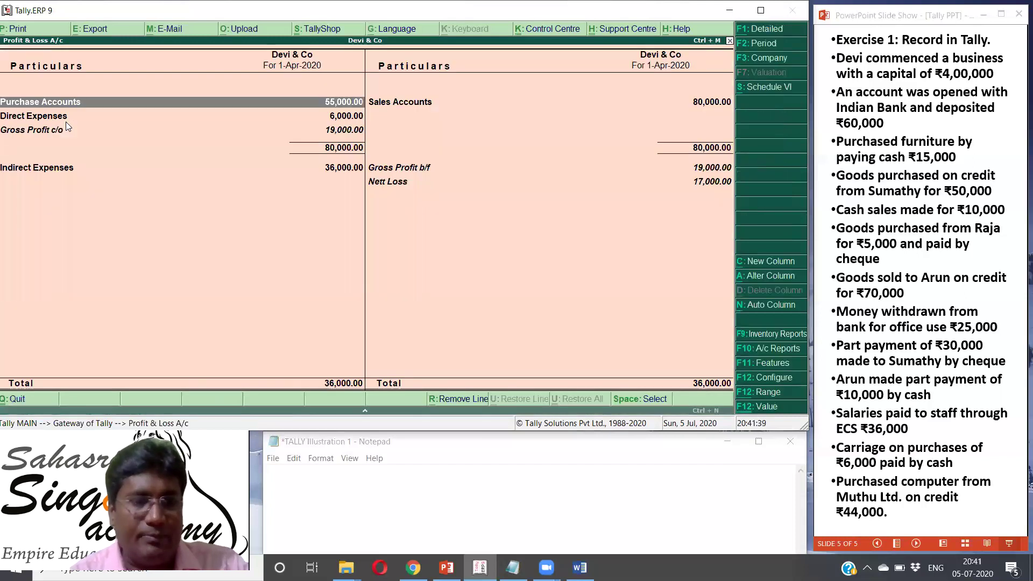
pyautogui.hotkey('alt', 'F1')
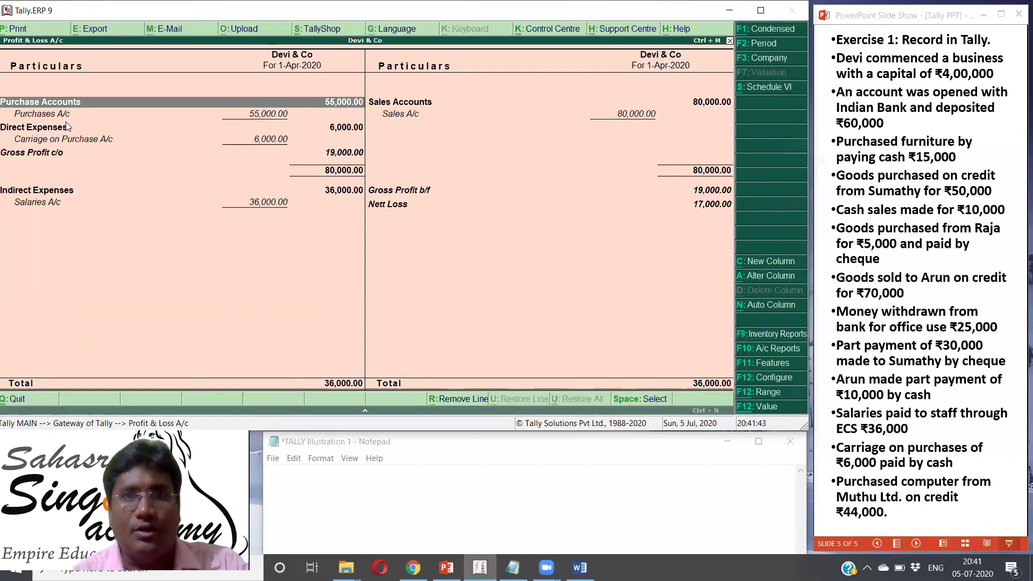
pyautogui.press('Escape')
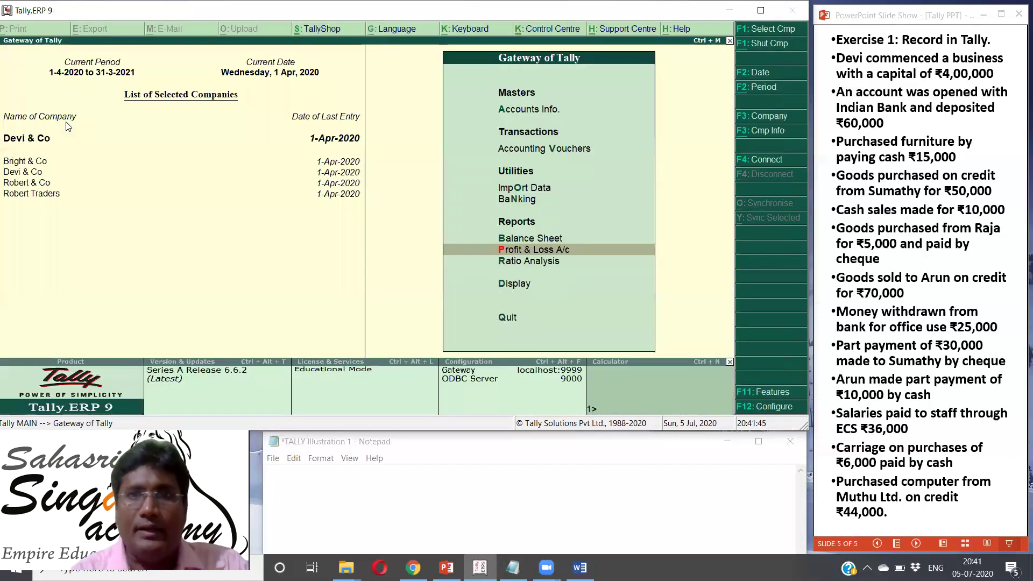
# - Examine the Ratio Analysis report's principal groups and ratios, and close it
pyautogui.press('Down')
pyautogui.press('Return')
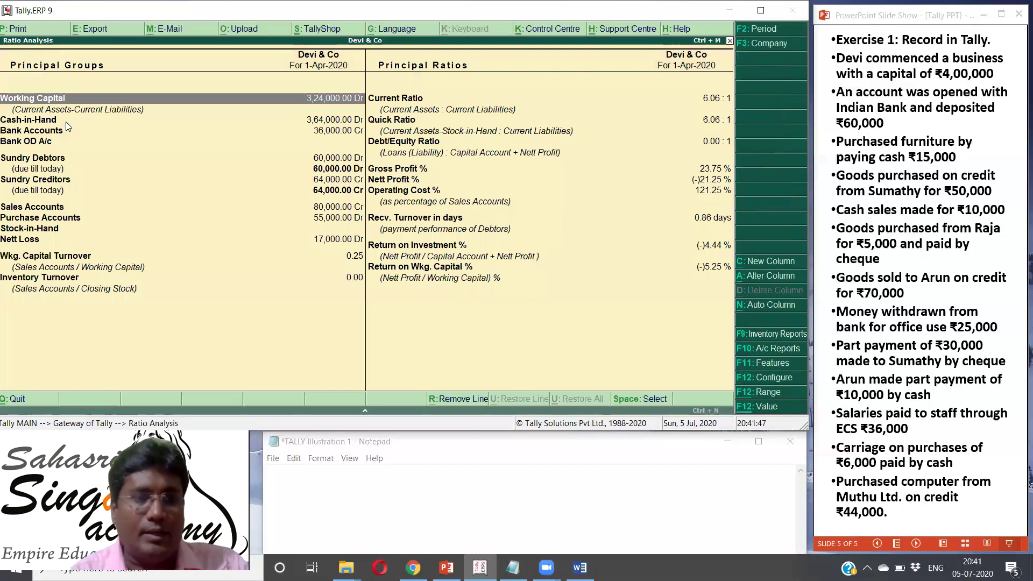
pyautogui.press('Escape')
# - Display the company's Trial Balance
pyautogui.press('Down')
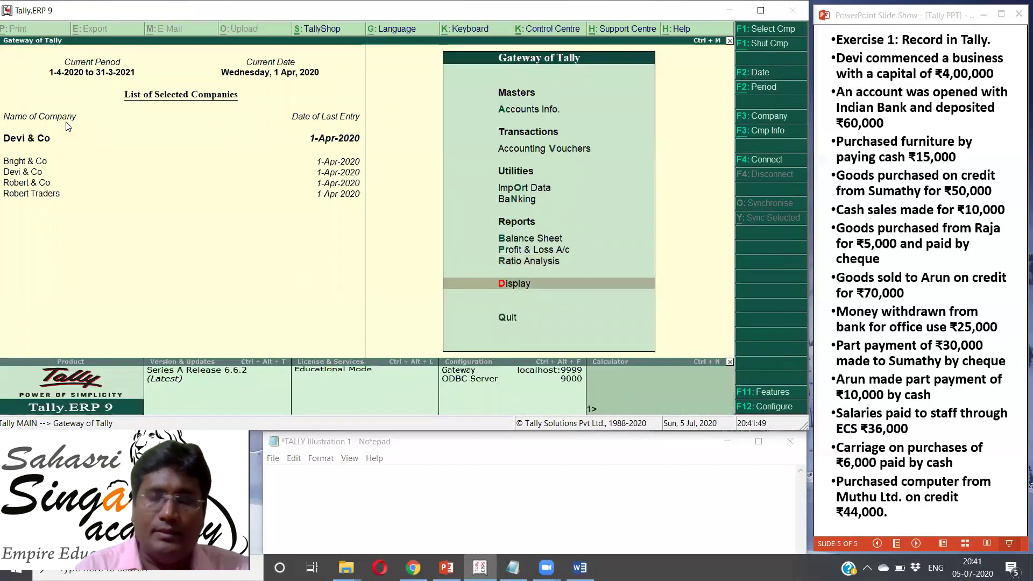
pyautogui.press('Return')
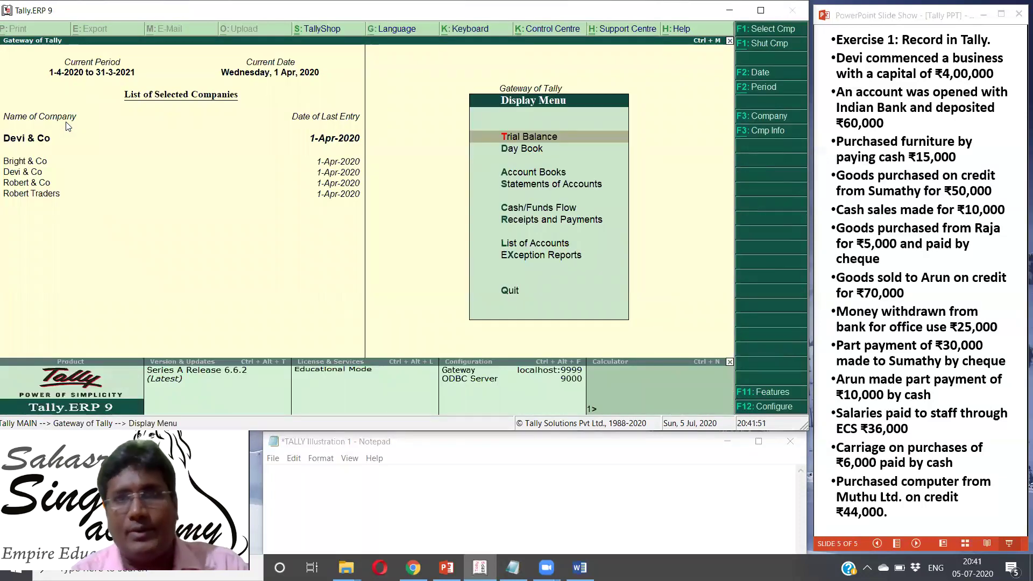
pyautogui.press('Return')
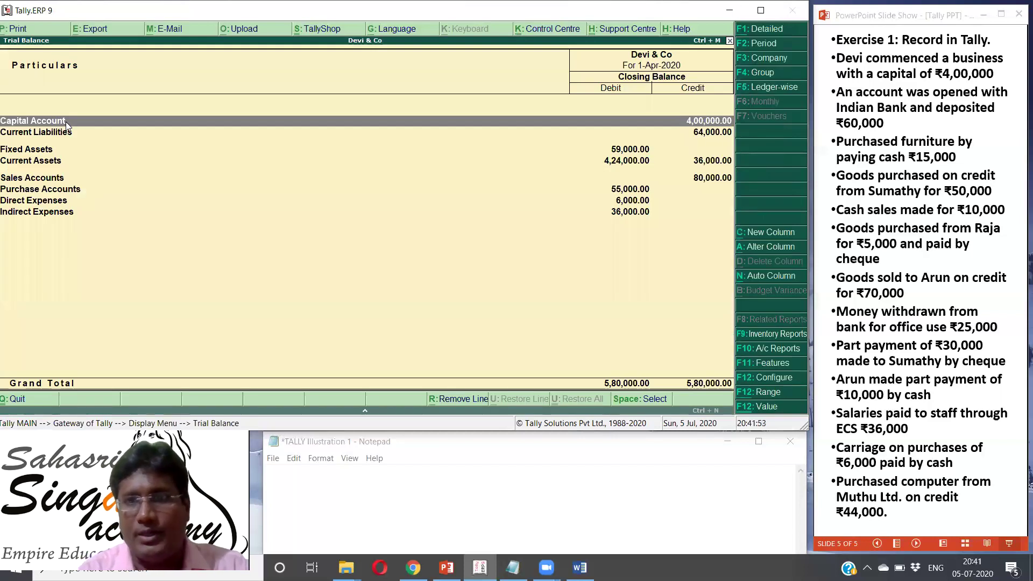